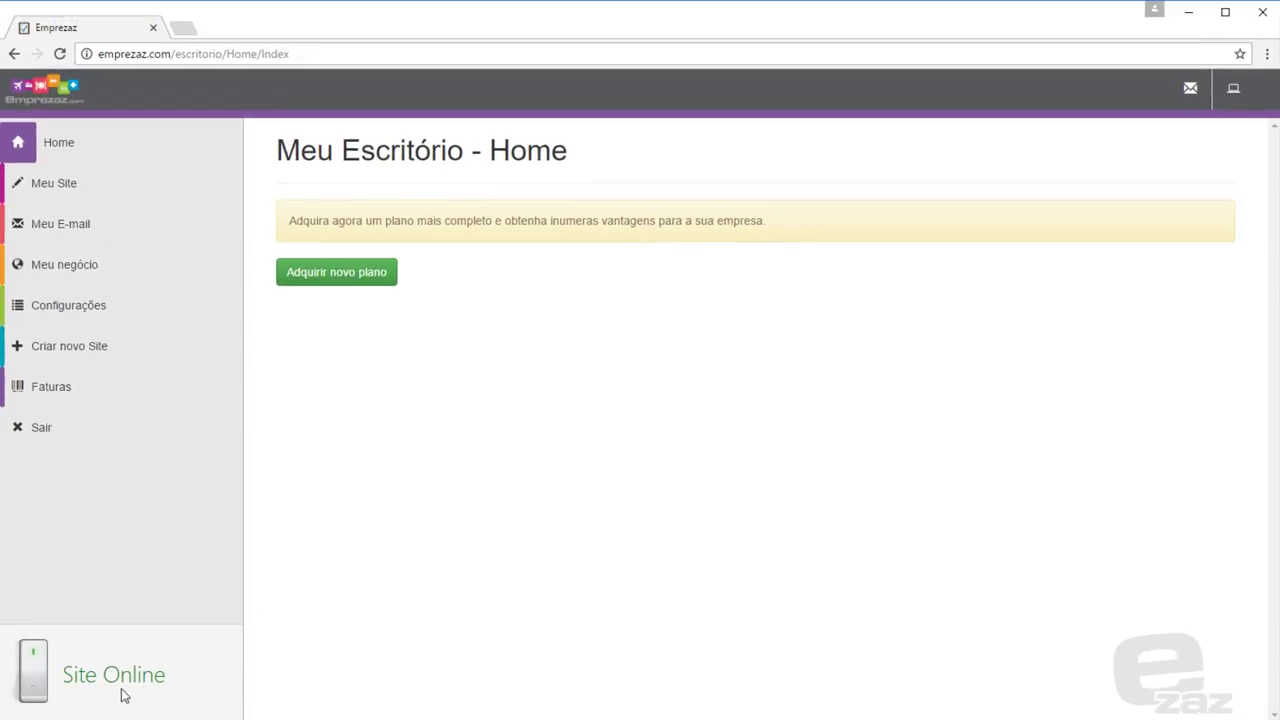
Take the company site offline, check its maintenance page, then bring the site back online
left_click(33, 688)
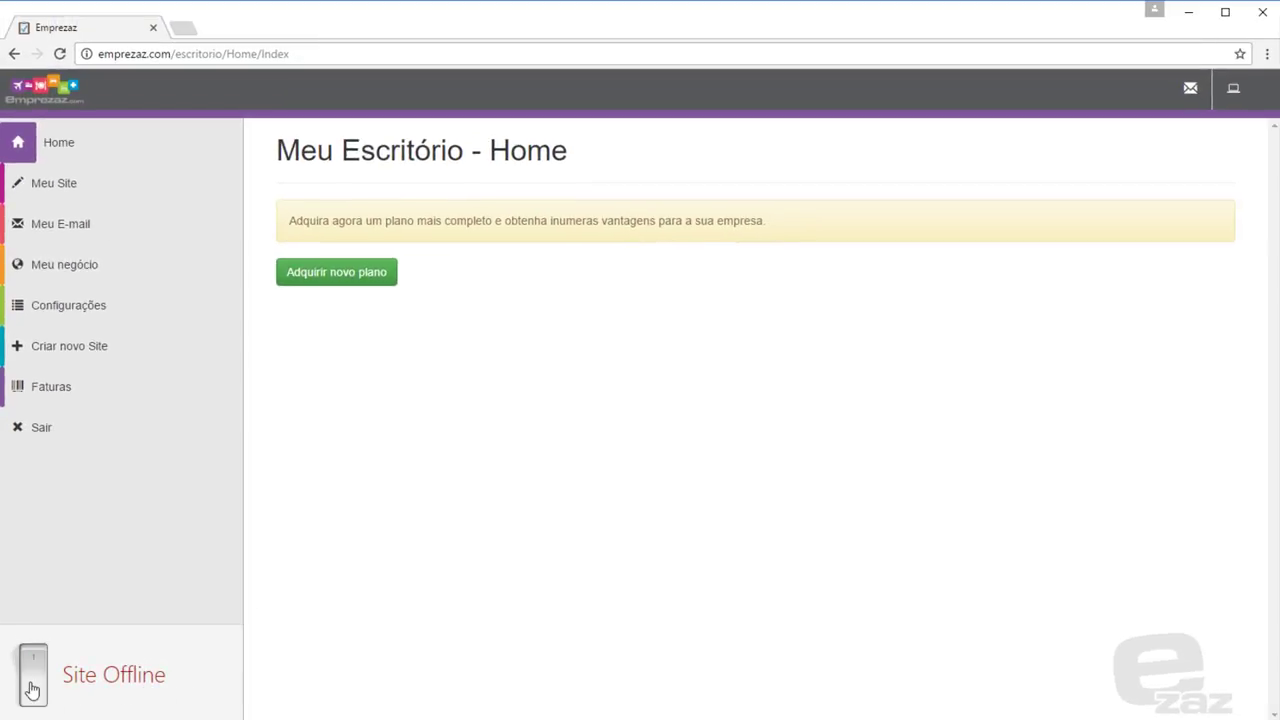
left_click(183, 27)
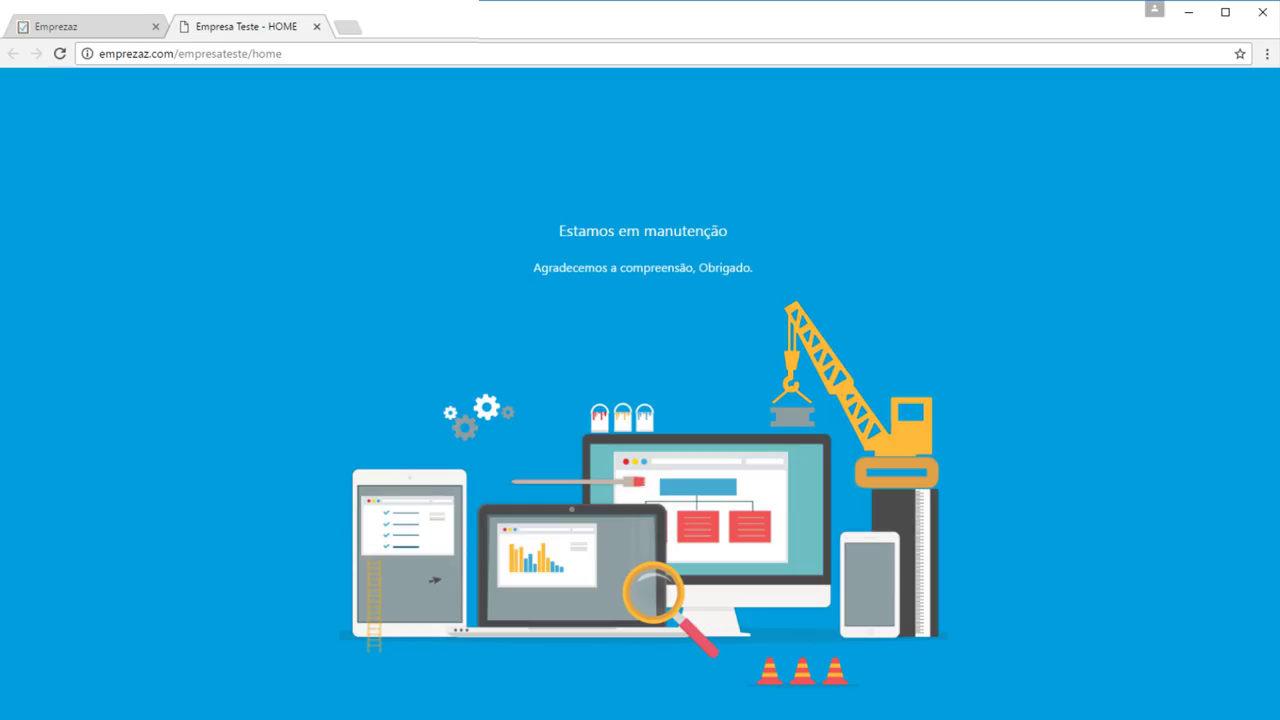
key("ctrl+w")
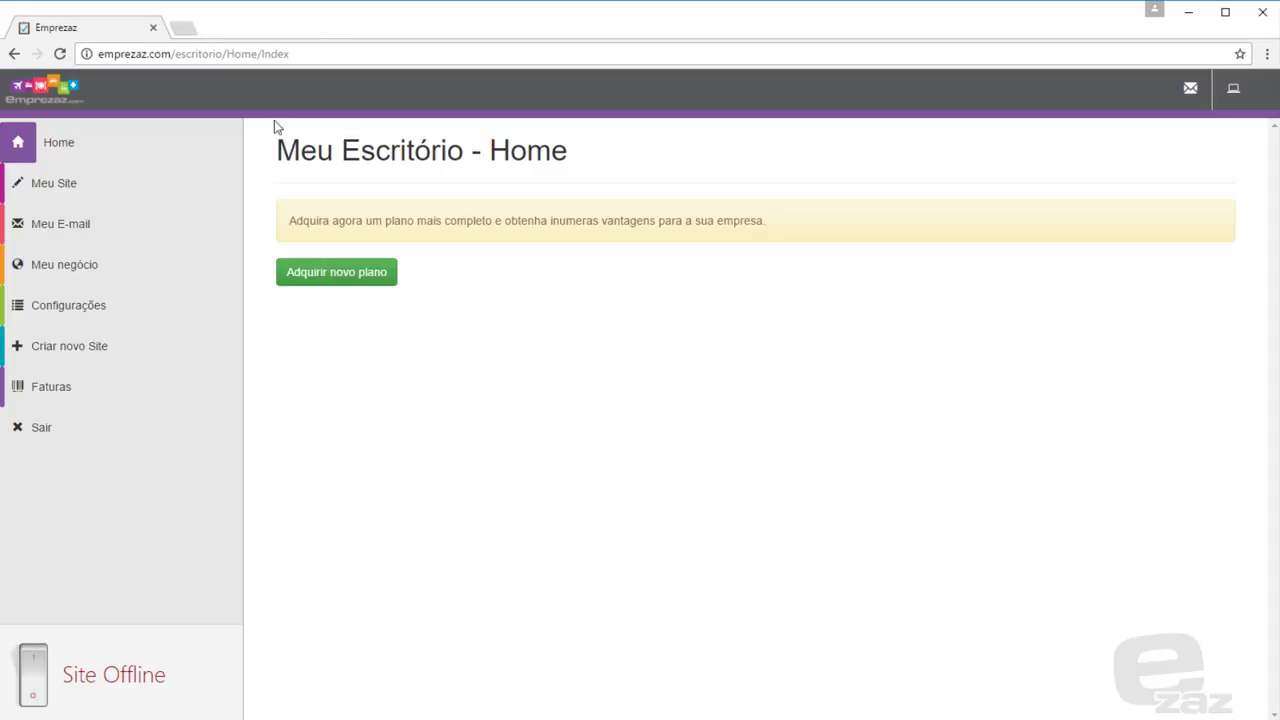
left_click(33, 674)
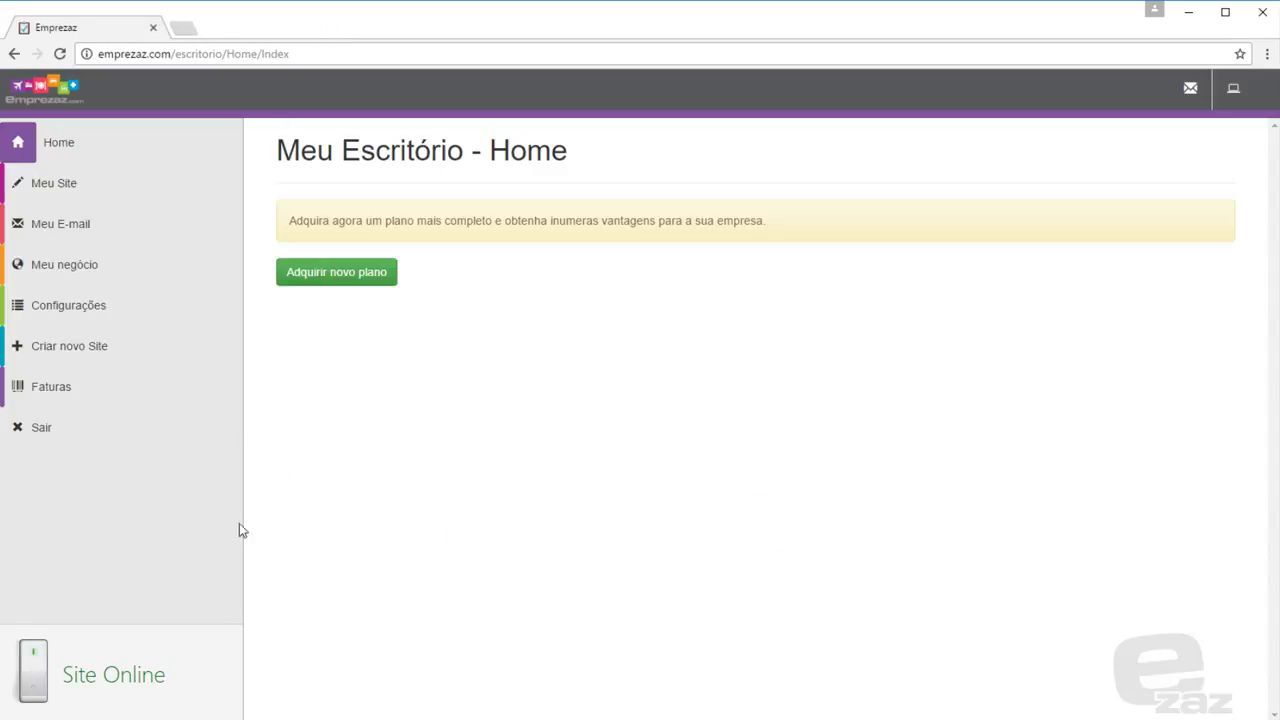
left_click(183, 27)
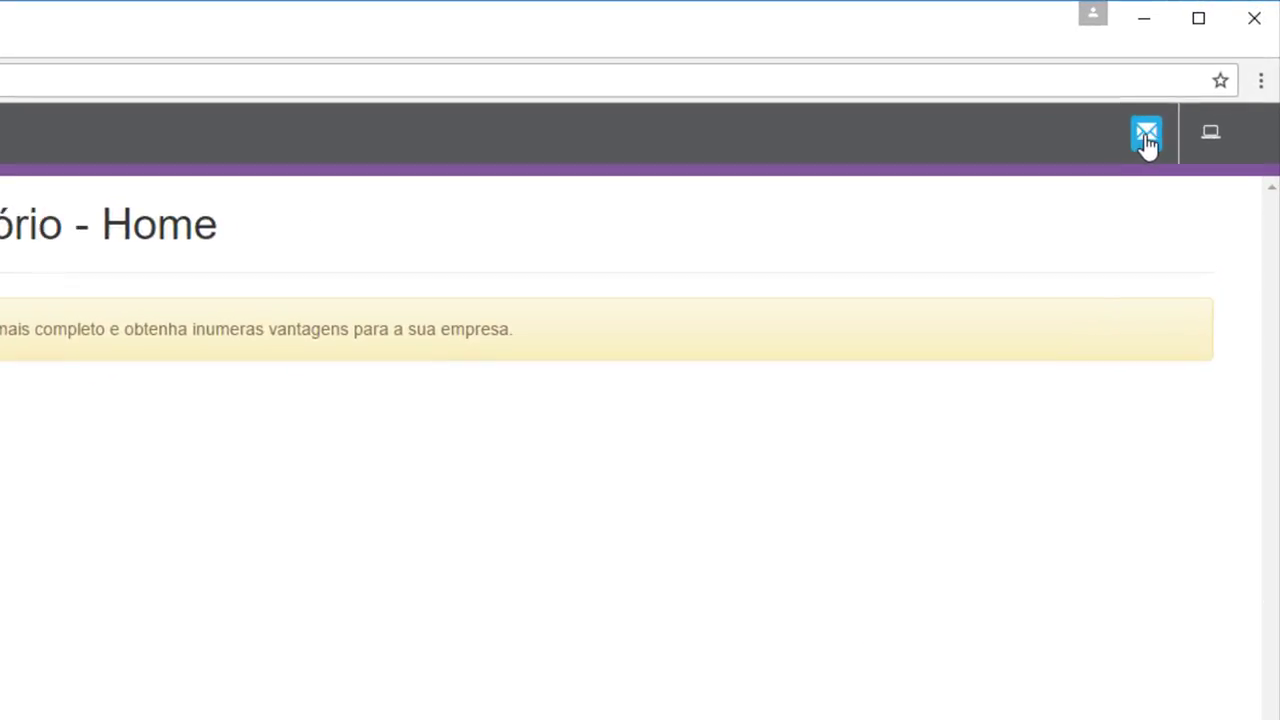
Glance at the site messages and the company chooser, then return to the office home page
left_click(1146, 136)
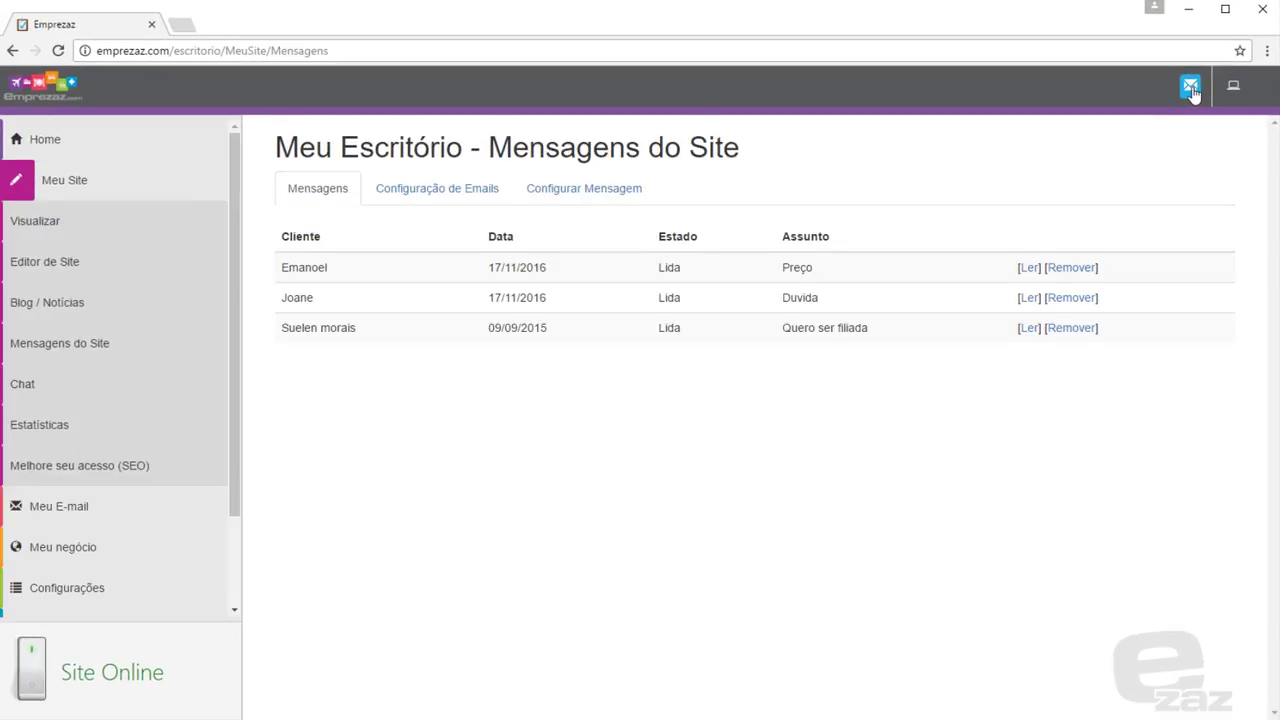
left_click(1234, 89)
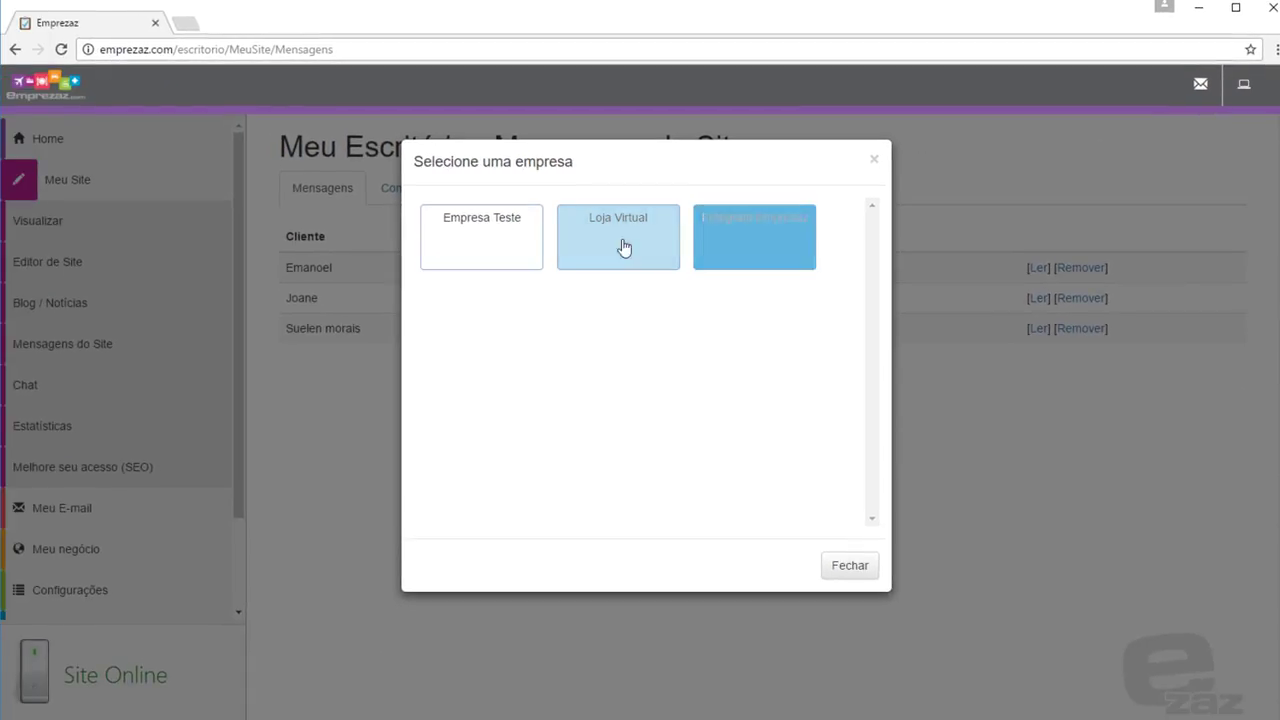
left_click(874, 163)
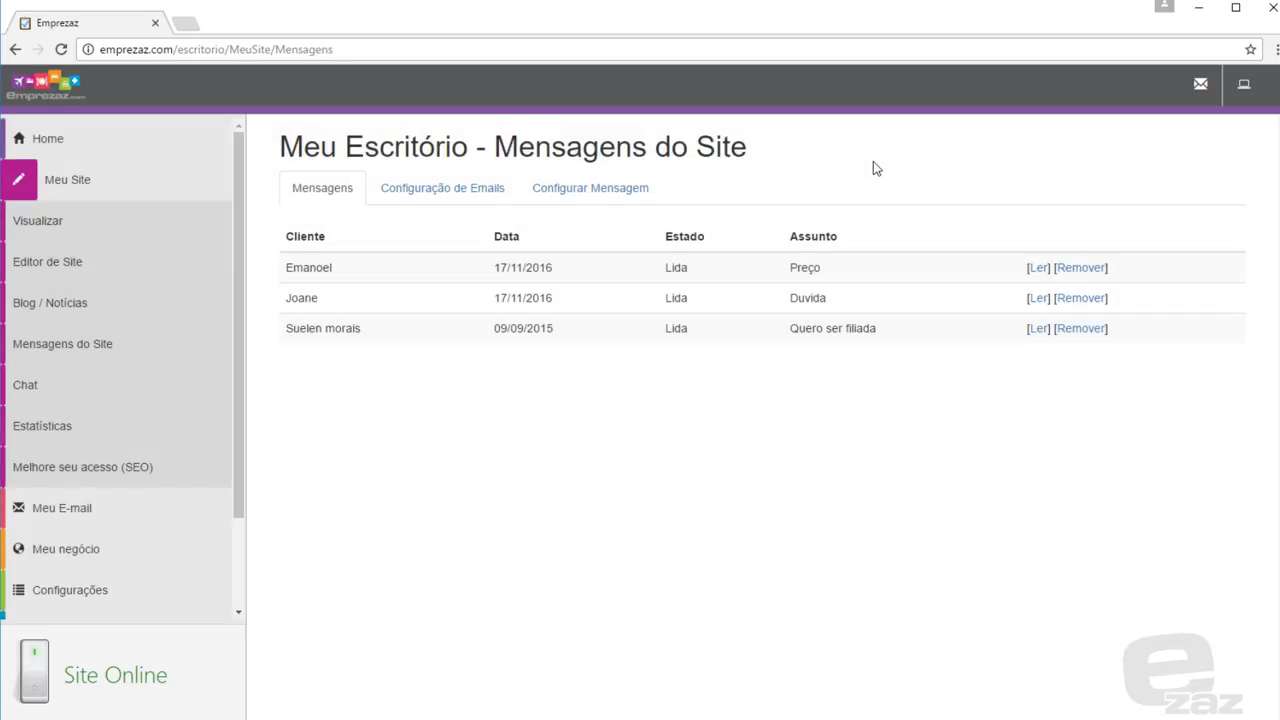
left_click(164, 153)
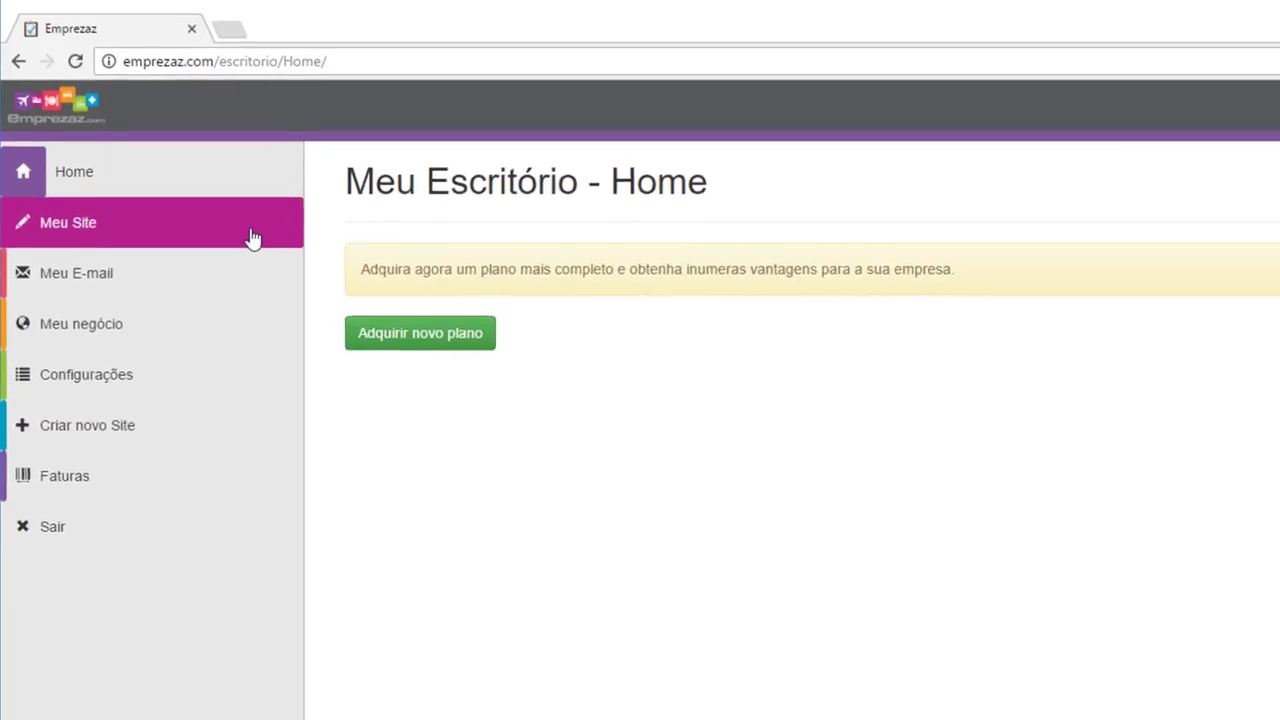
Preview the company site from My Site in a new tab and scroll through it
left_click(252, 238)
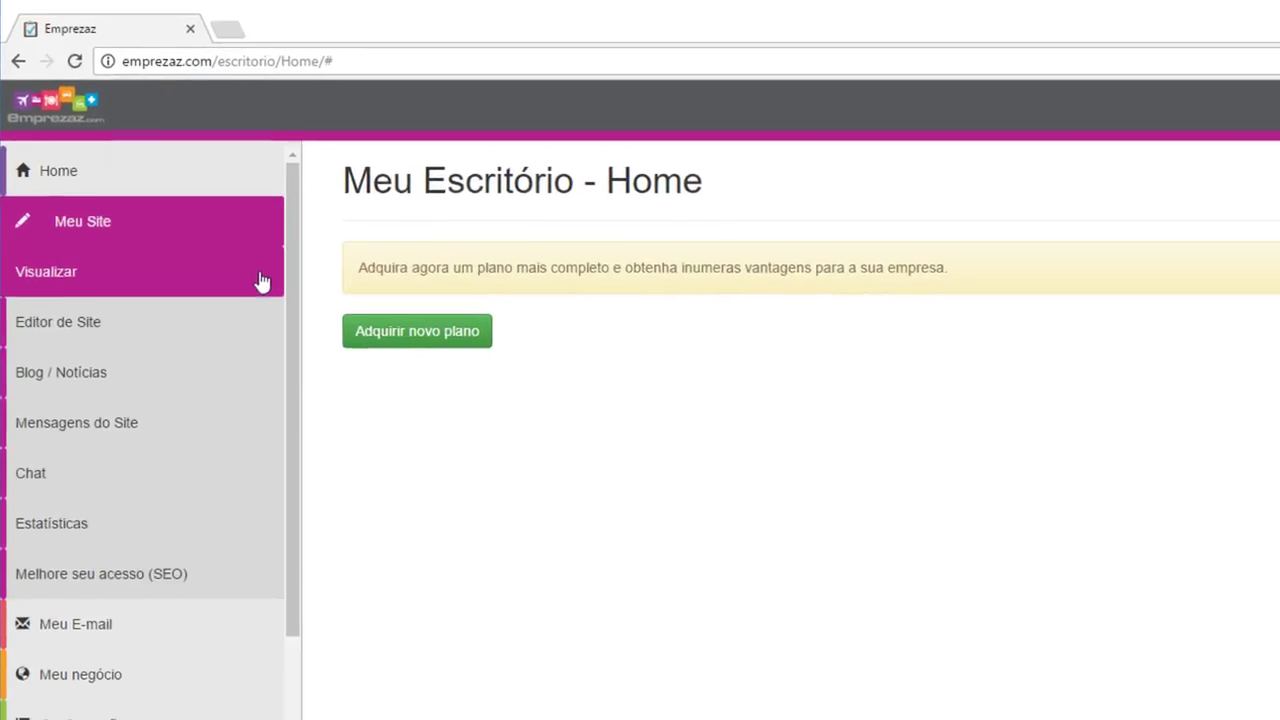
left_click(260, 283)
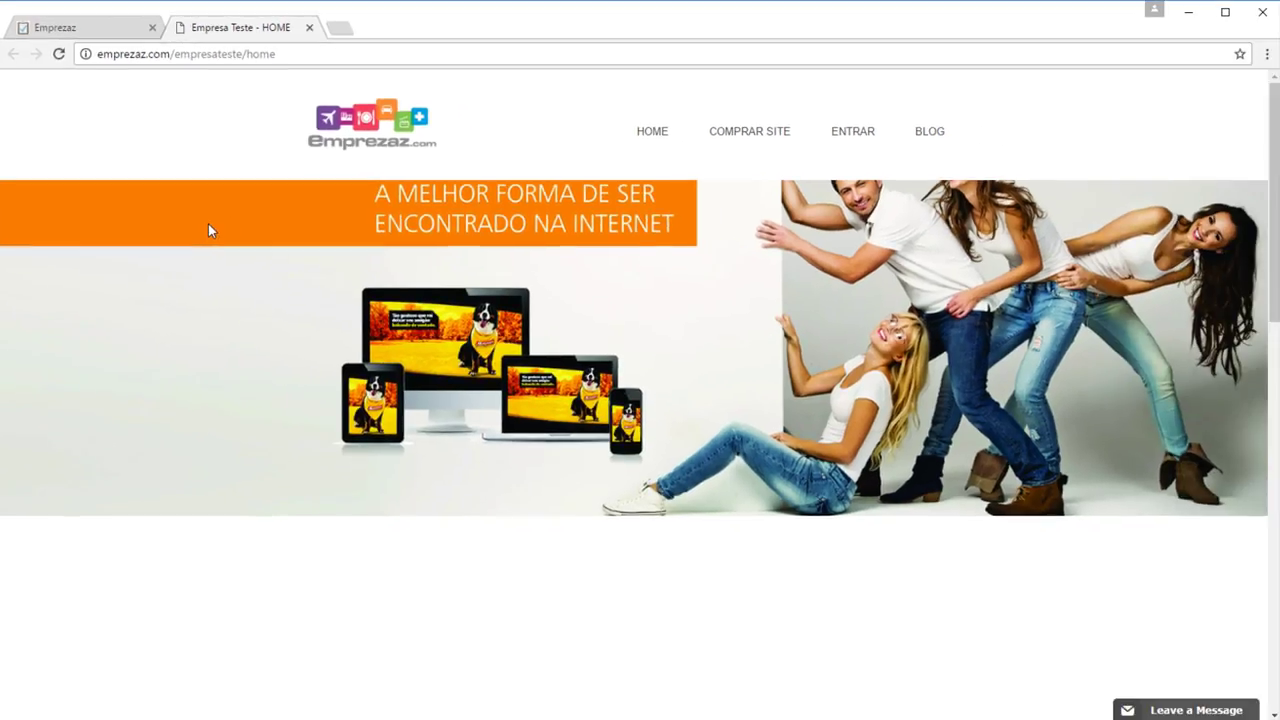
scroll(208, 231, "down", 6)
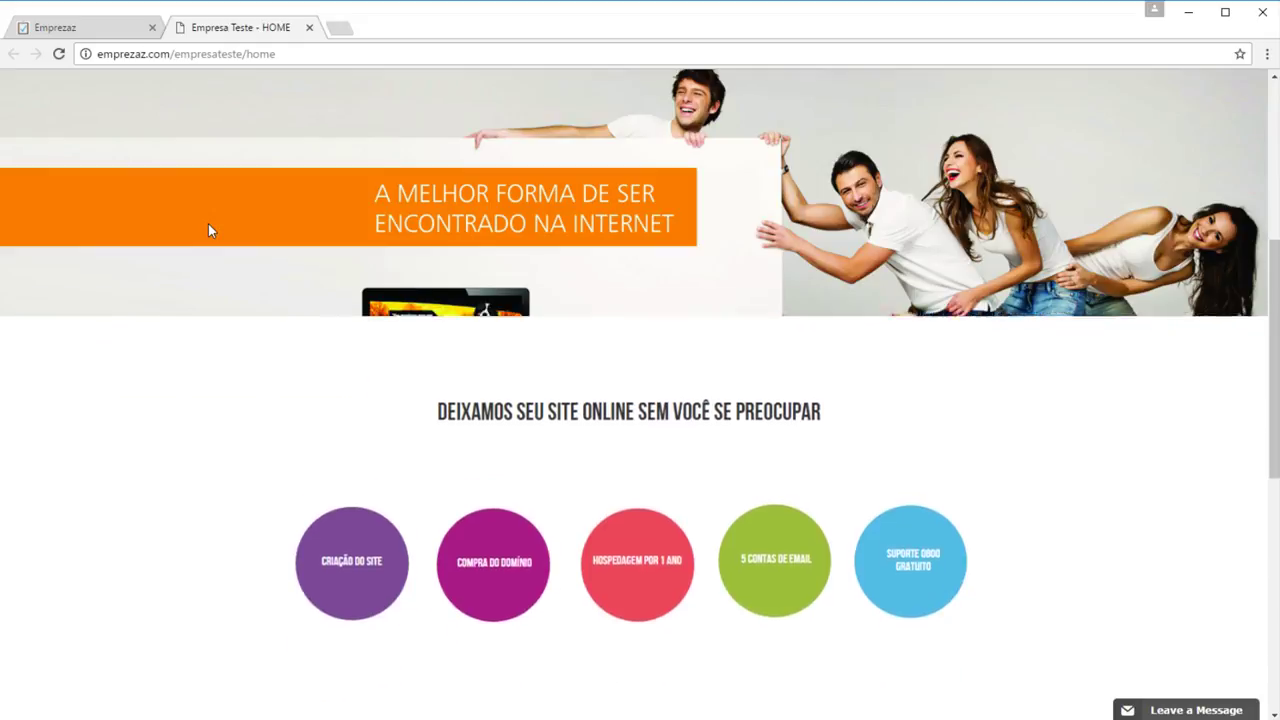
scroll(208, 231, "down", 2)
scroll(208, 231, "up", 8)
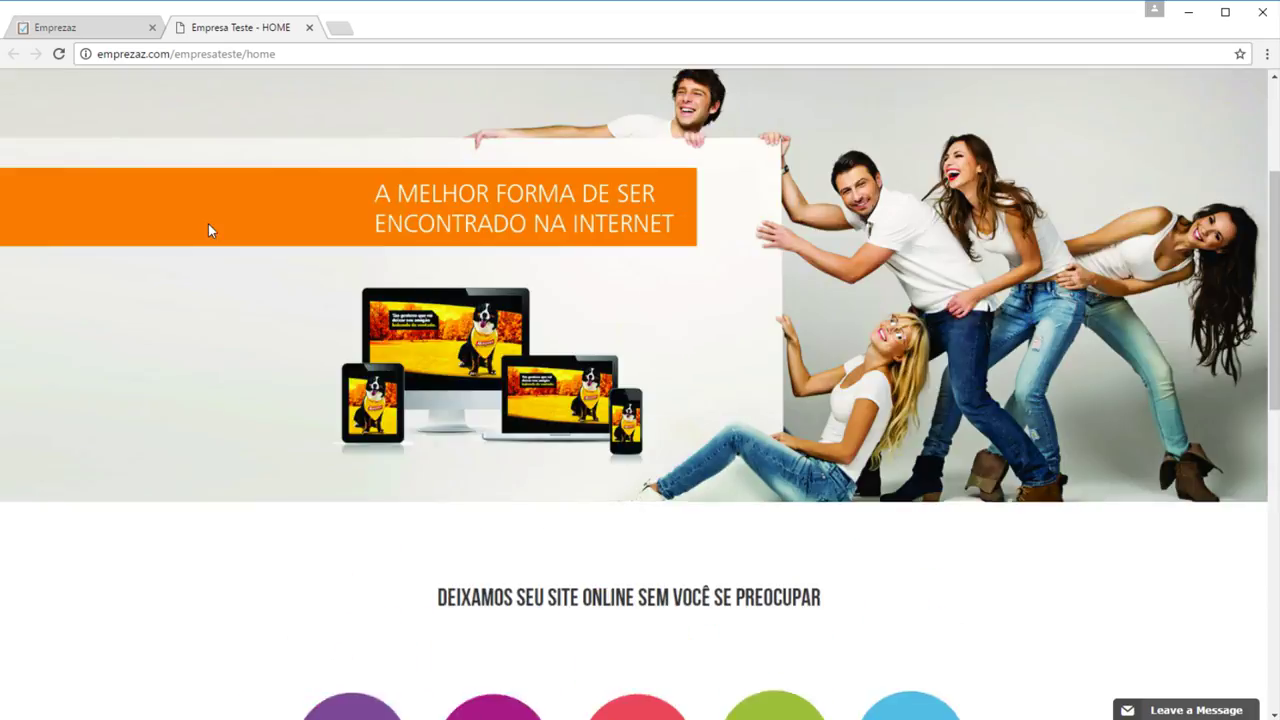
left_click(309, 27)
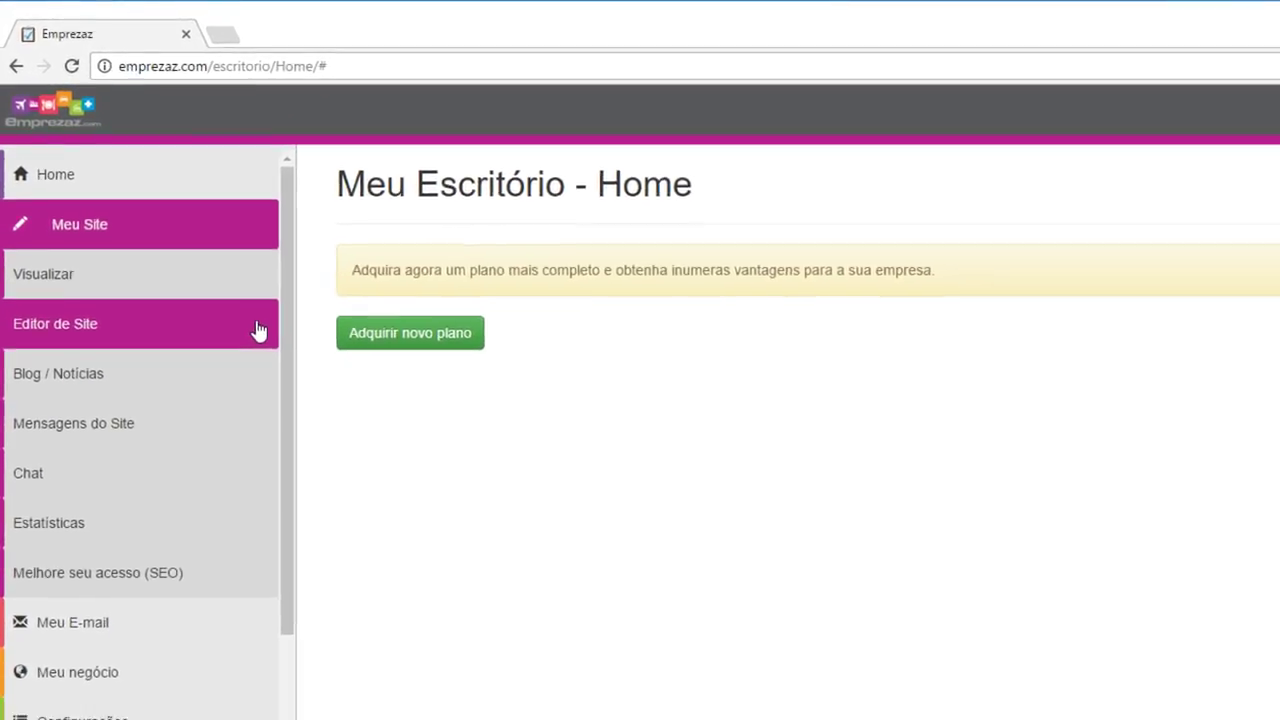
Explore the site editor's addable elements and watch part of the background boxes tutorial
left_click(257, 330)
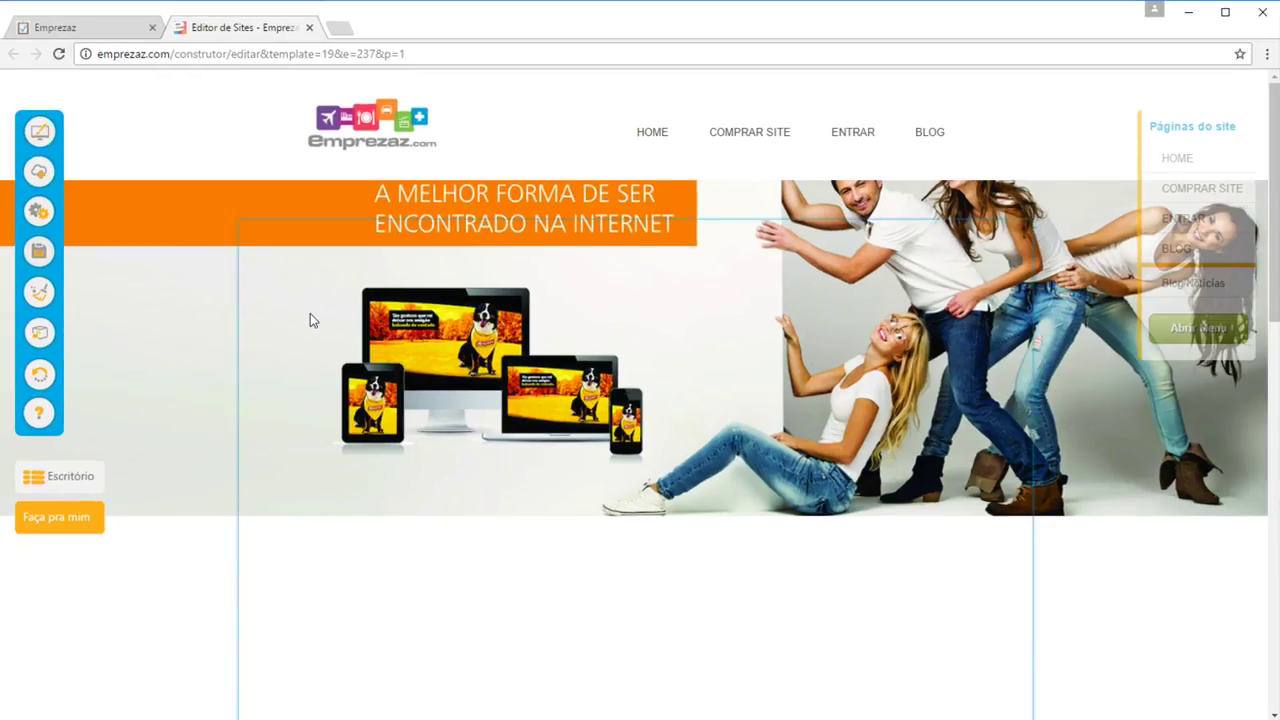
left_click(39, 171)
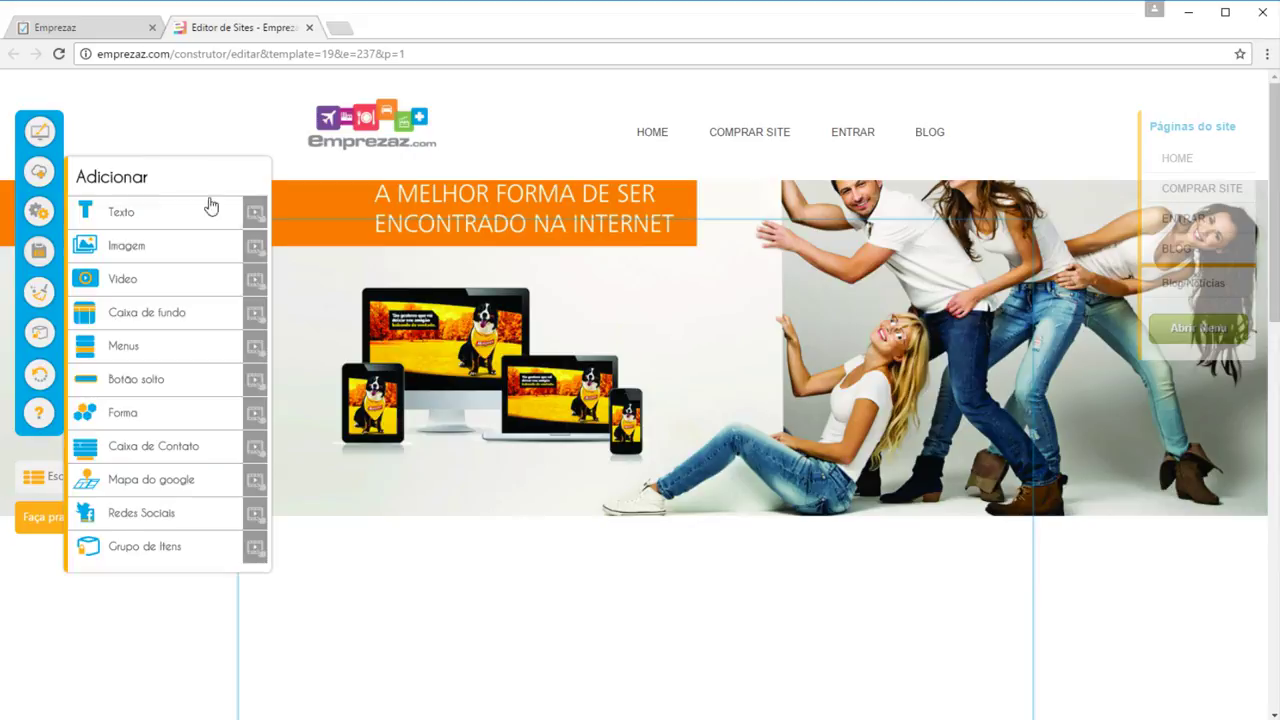
left_click(255, 314)
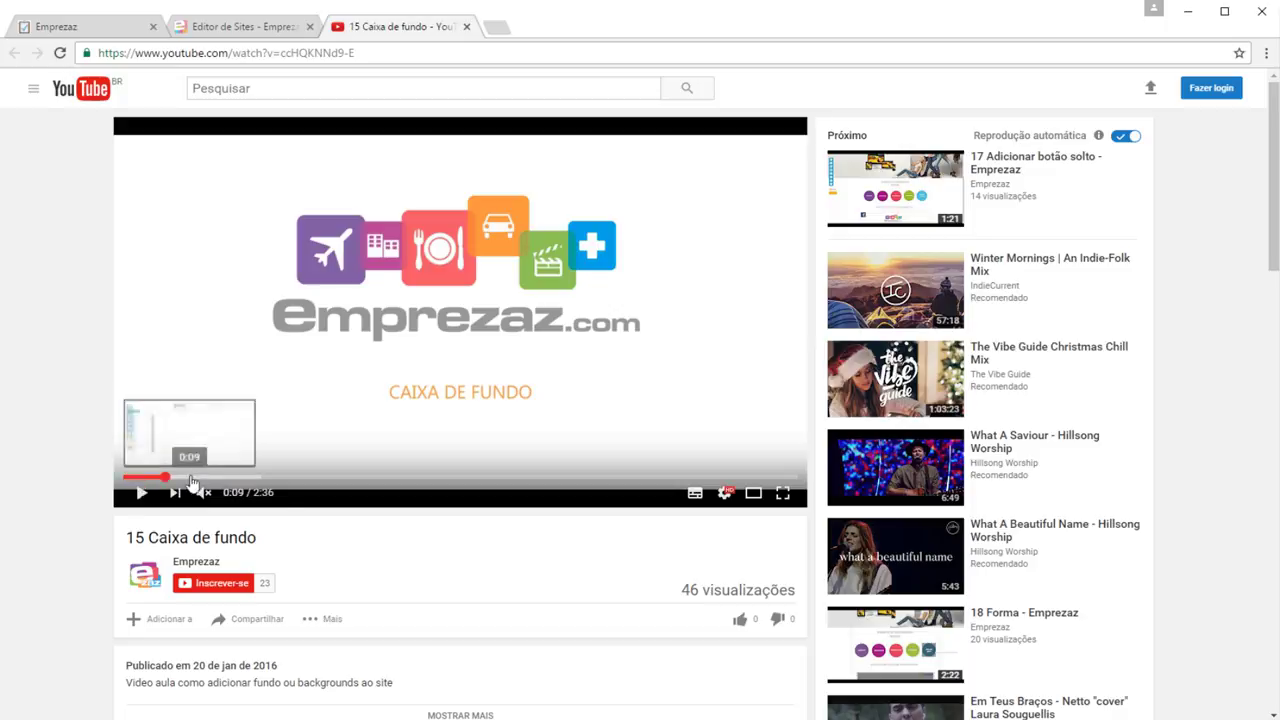
left_click(233, 478)
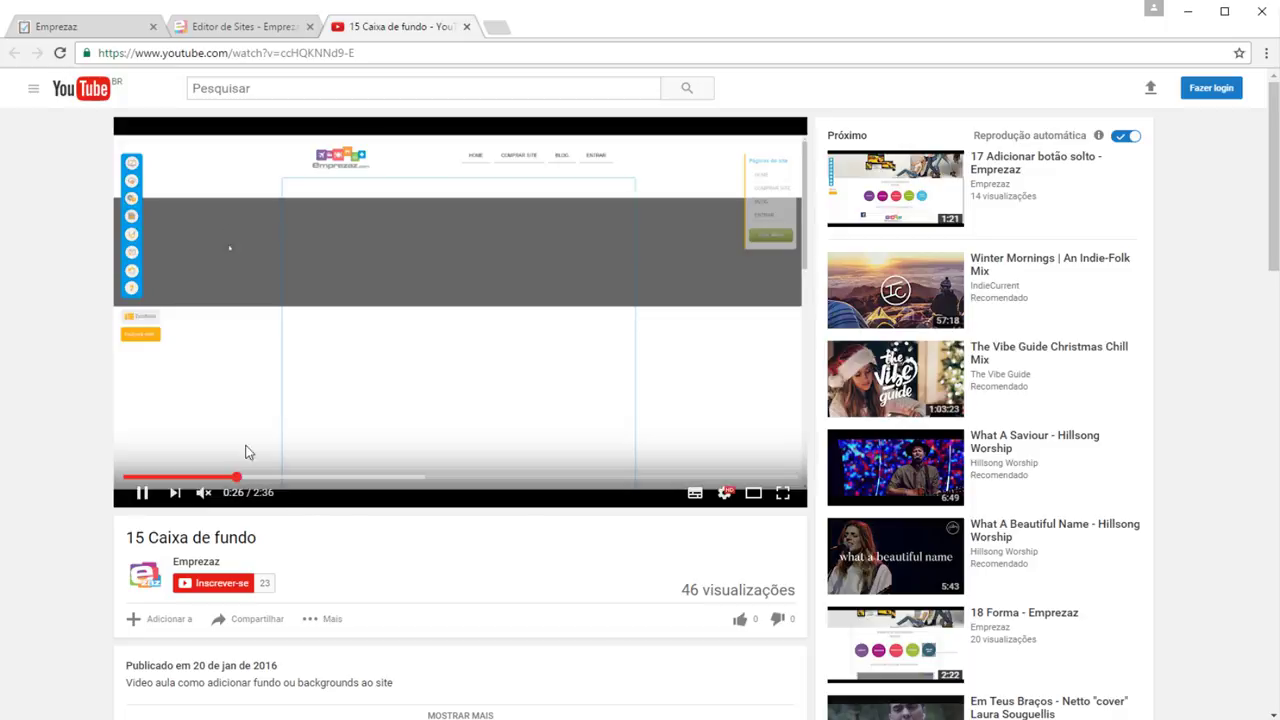
left_click(467, 27)
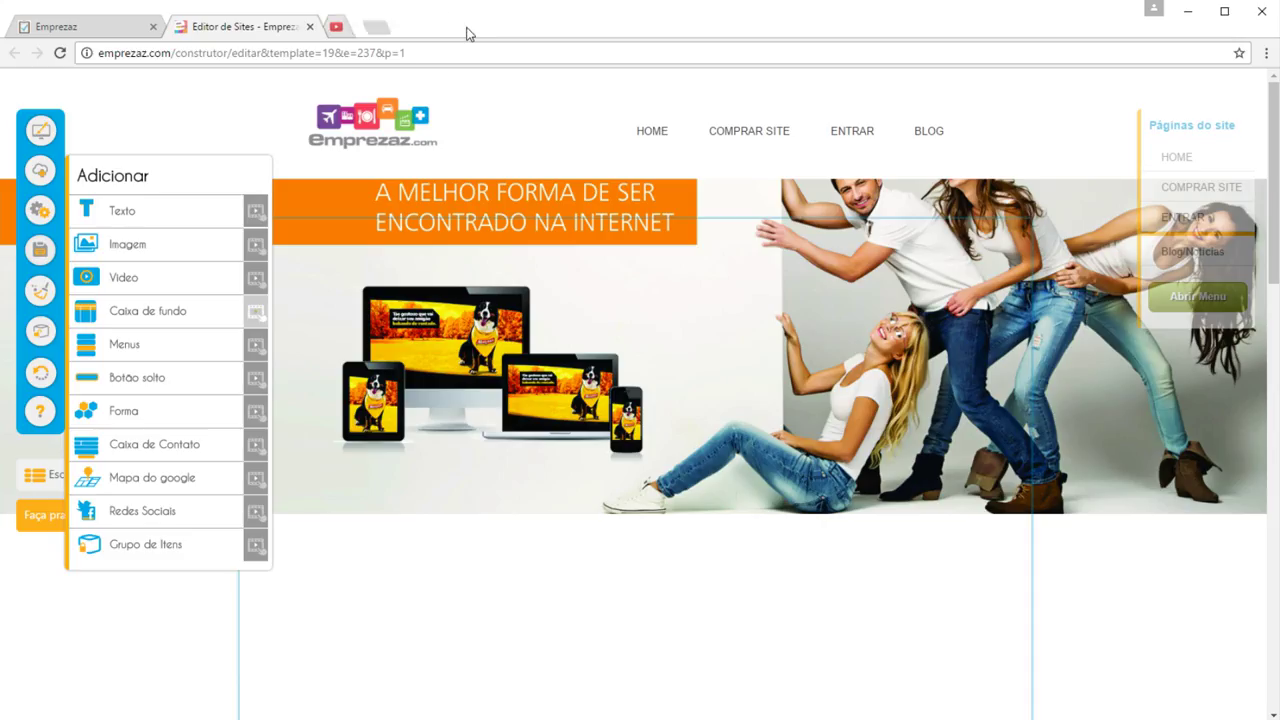
left_click(309, 27)
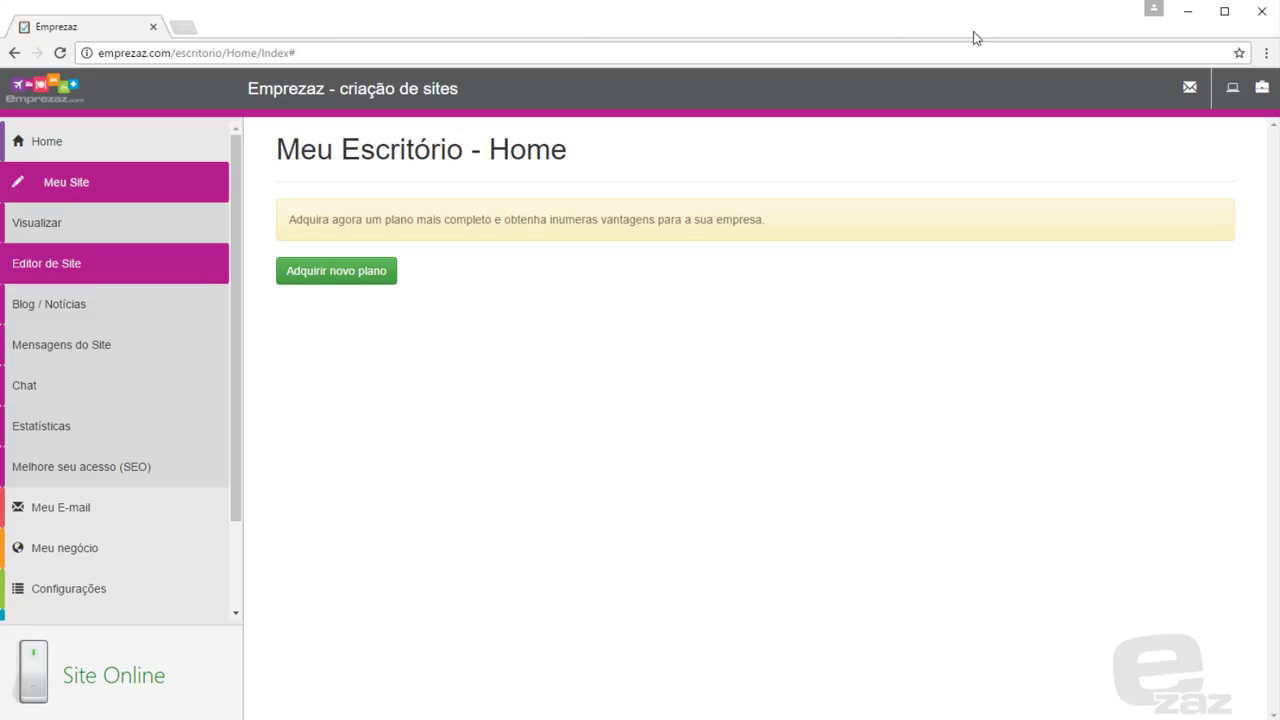
Open Blog / Notícias and view the public blog filtered to Empreendedorismo posts
left_click(212, 315)
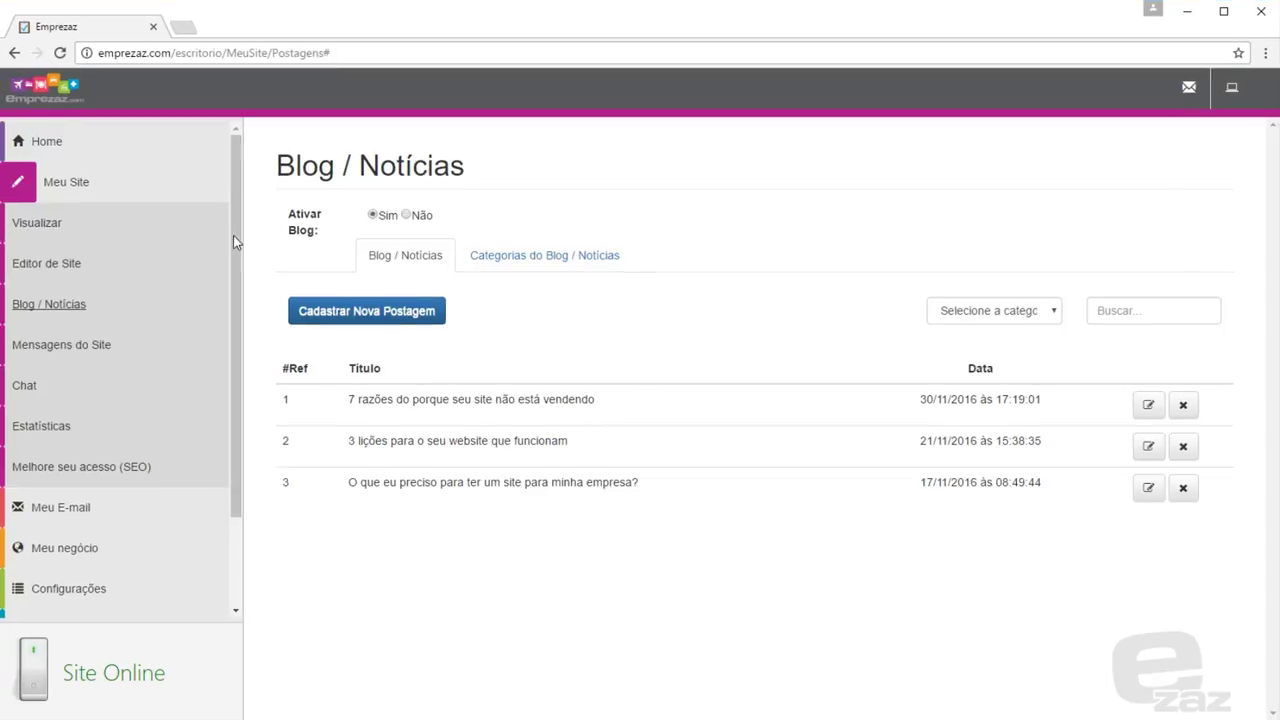
left_click(210, 228)
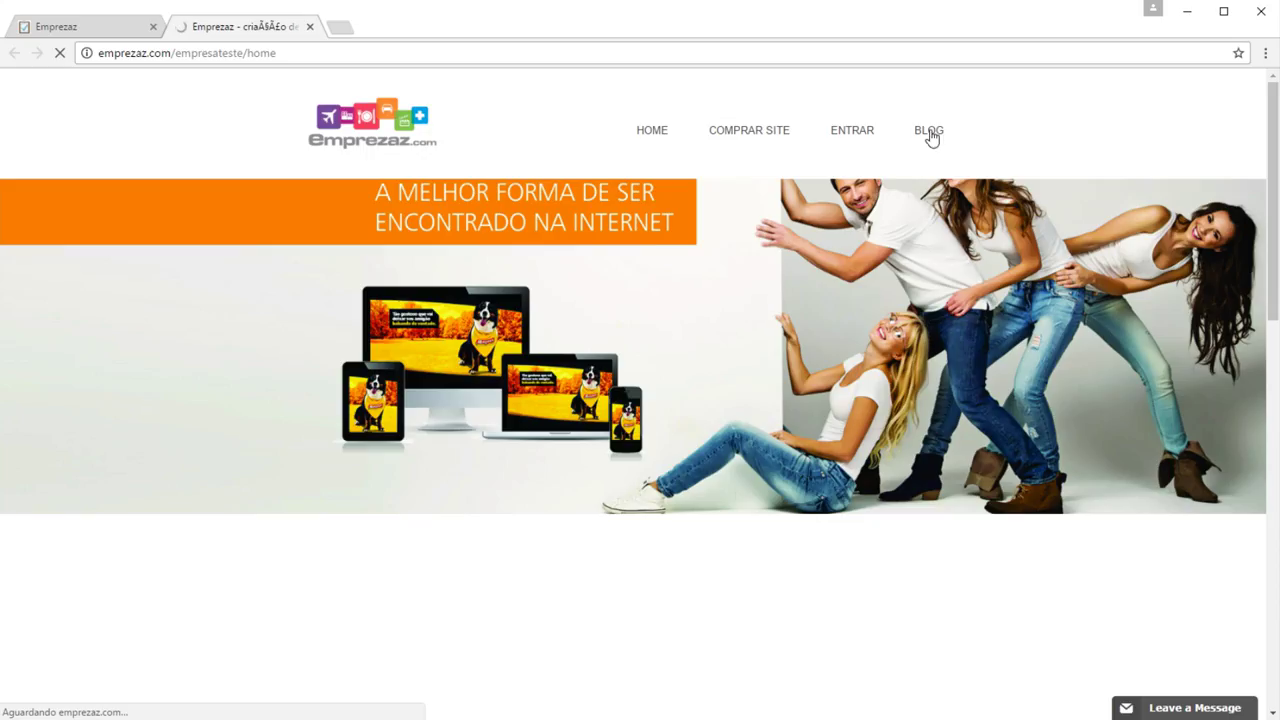
left_click(929, 133)
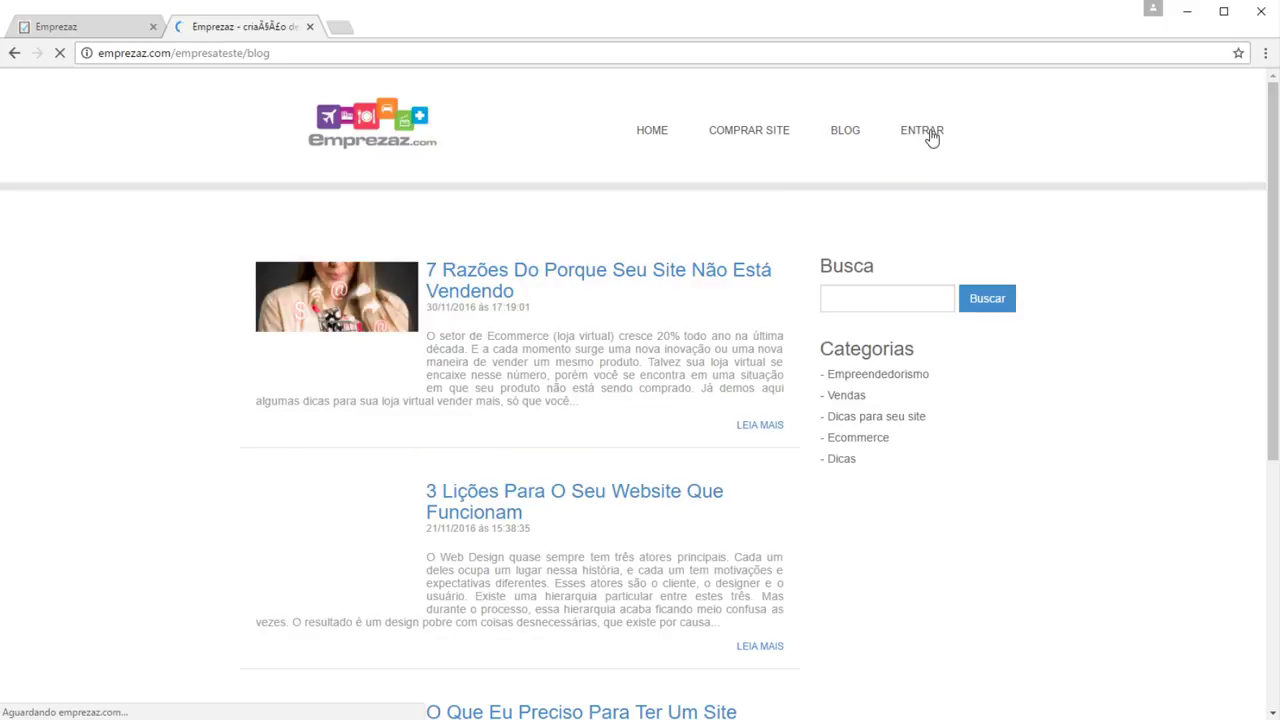
left_click(874, 378)
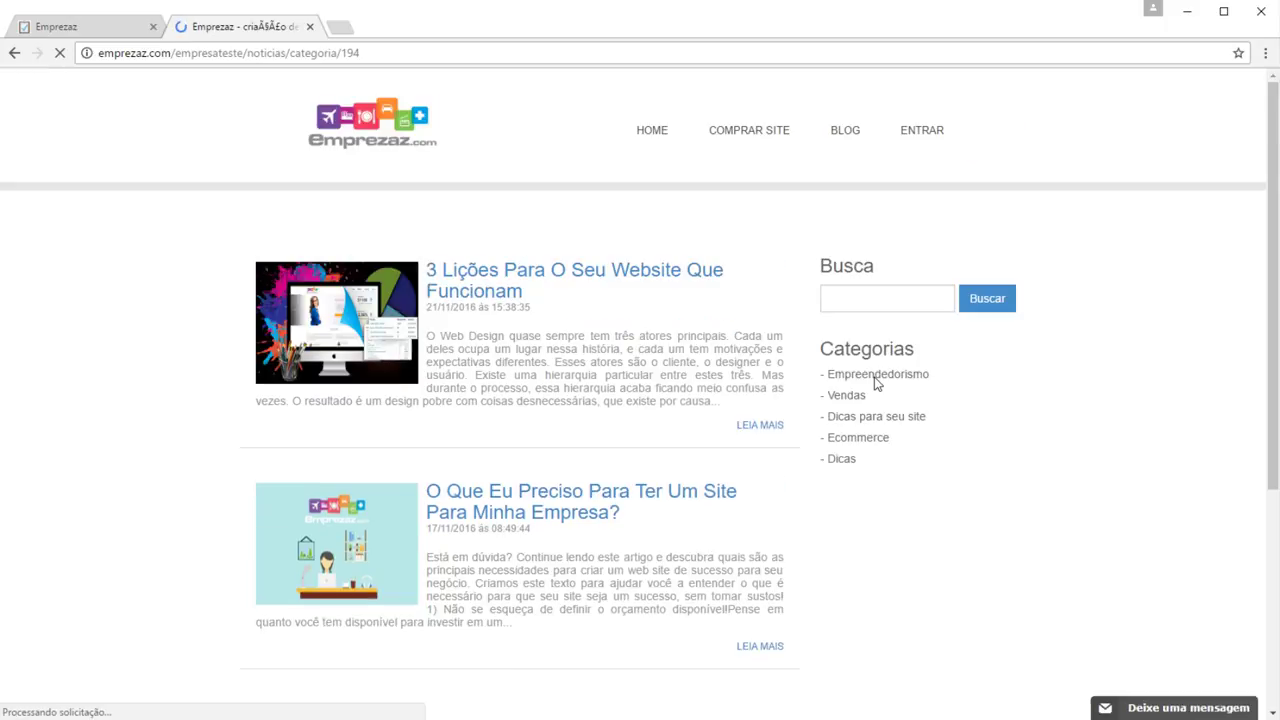
Read the '3 lições para o seu website que funcionam' post, then close the preview
left_click(769, 428)
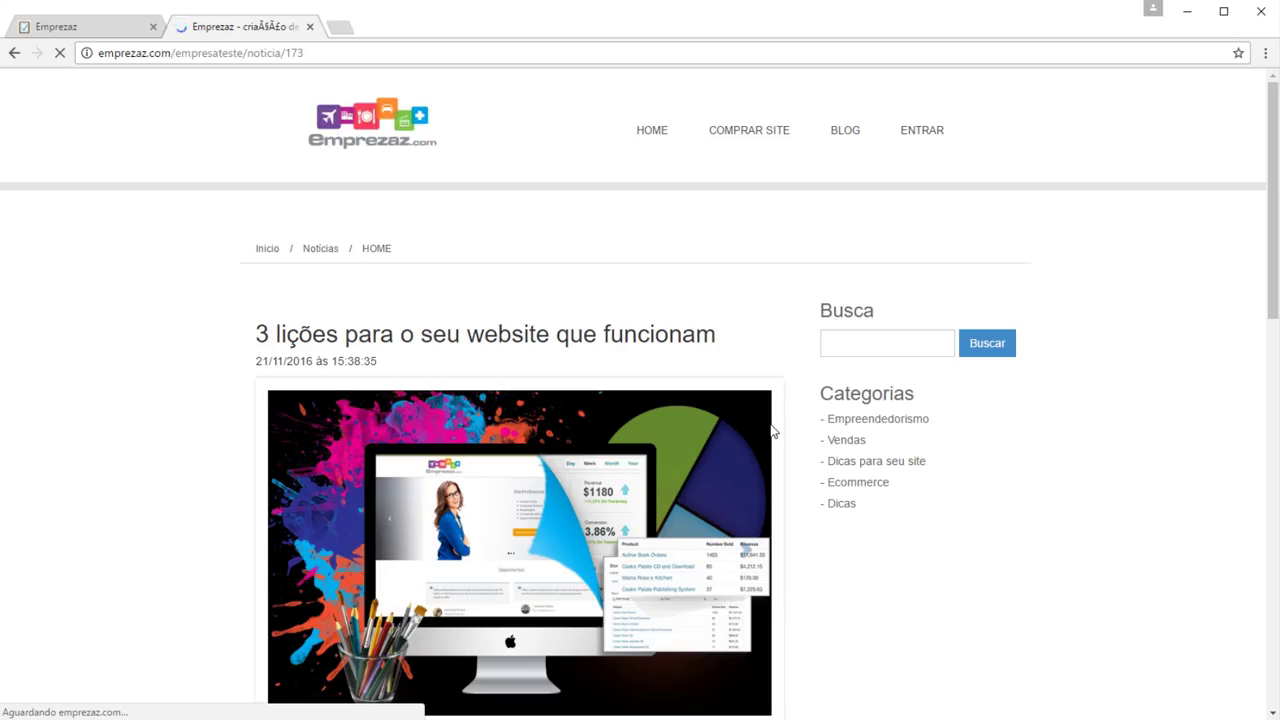
scroll(771, 430, "down", 8)
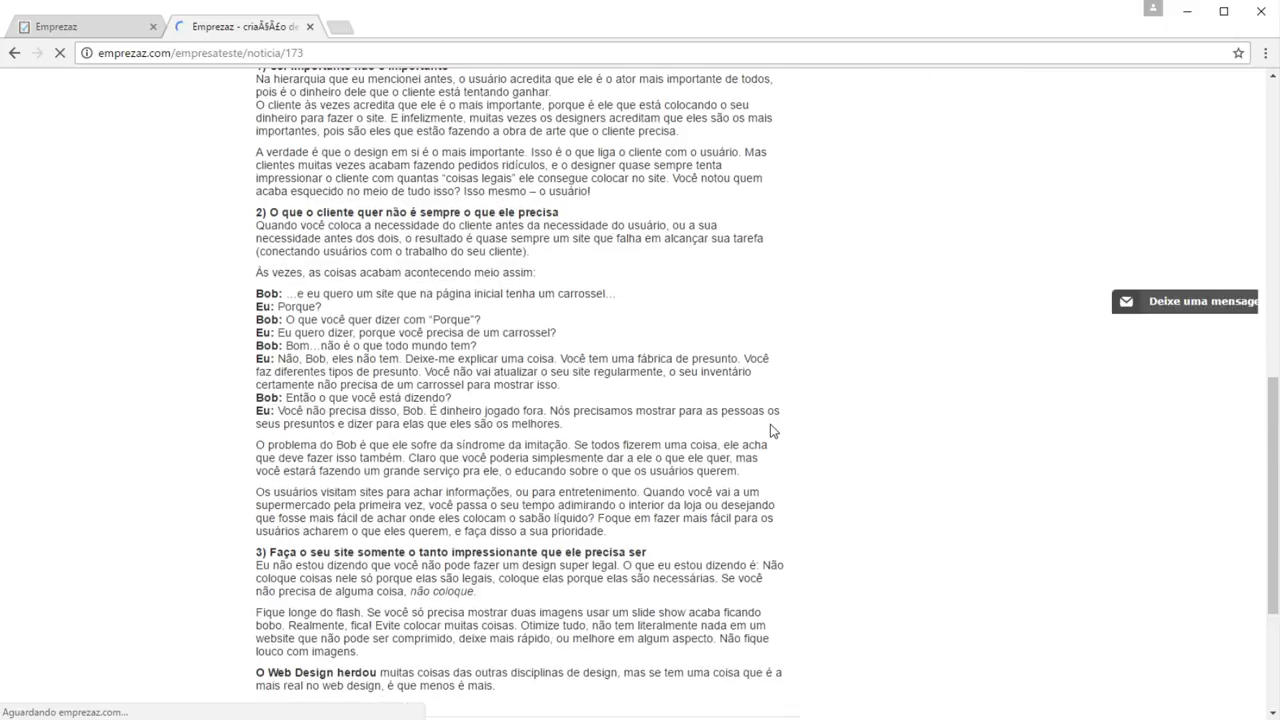
scroll(770, 424, "down", 3)
scroll(770, 424, "up", 9)
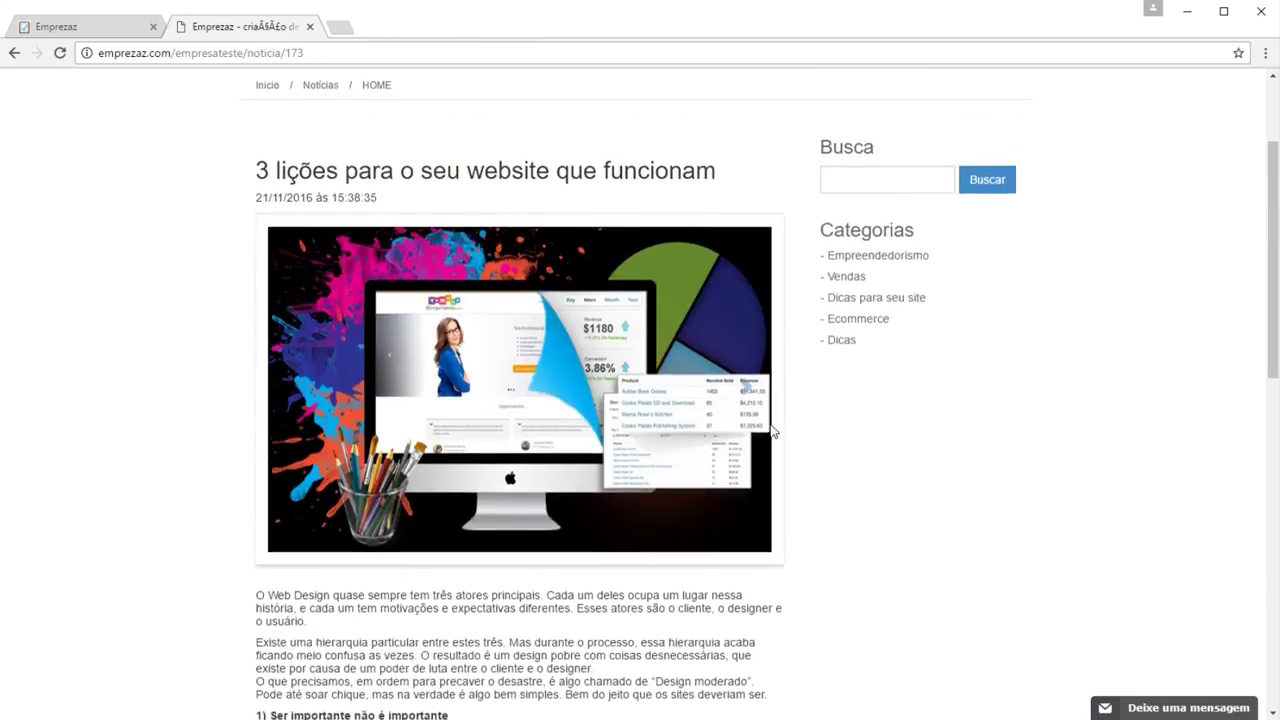
scroll(771, 430, "up", 2)
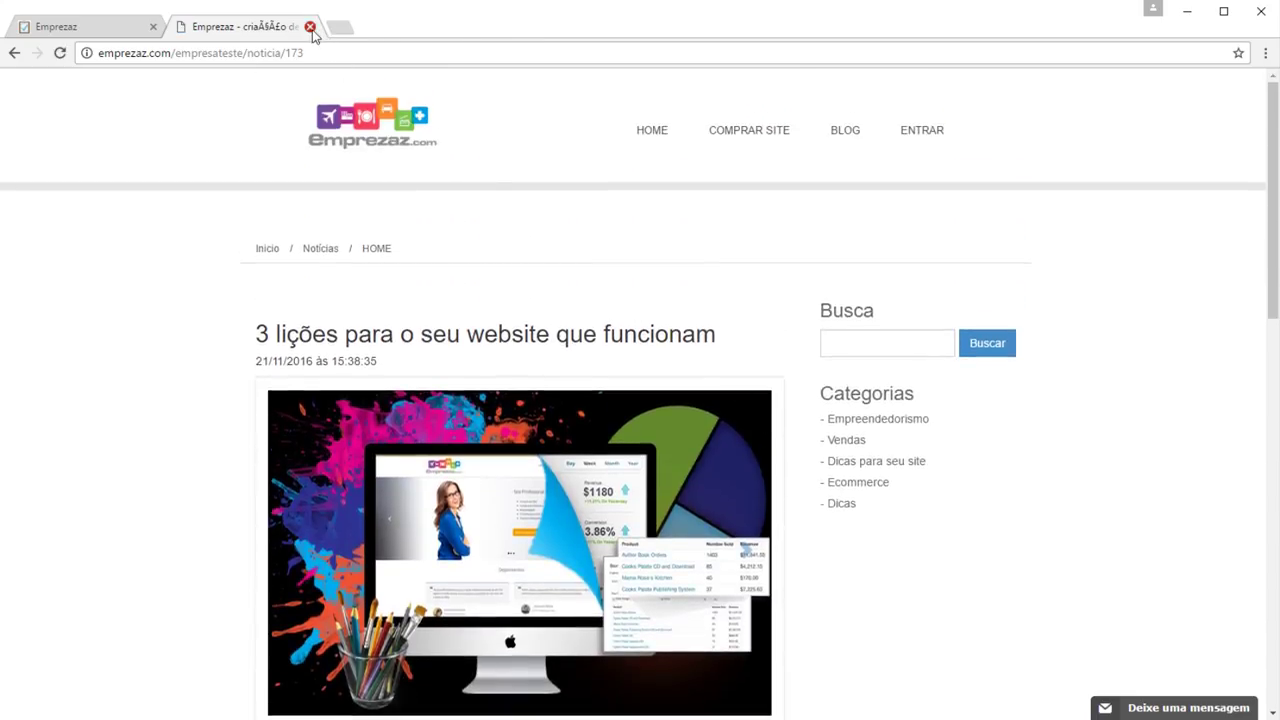
left_click(310, 27)
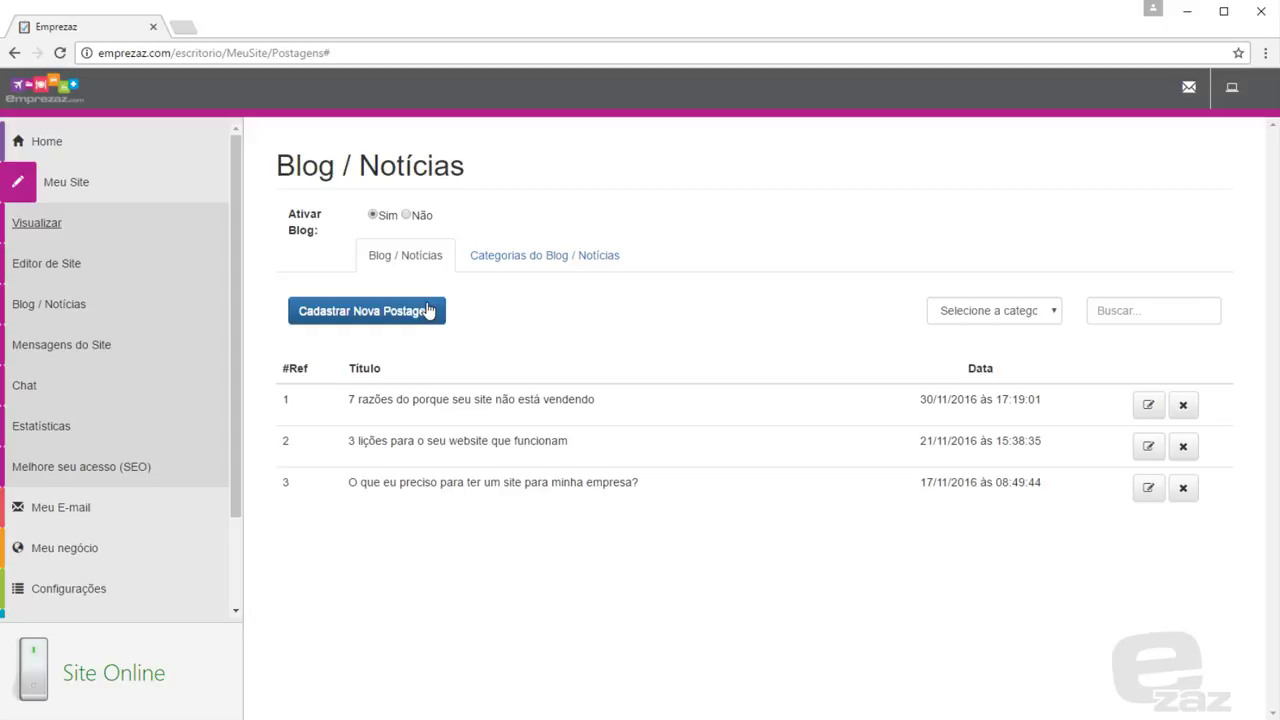
Start a new blog post and check the Inserir/editar vídeo dialog's Incorporar tab before cancelling
left_click(427, 311)
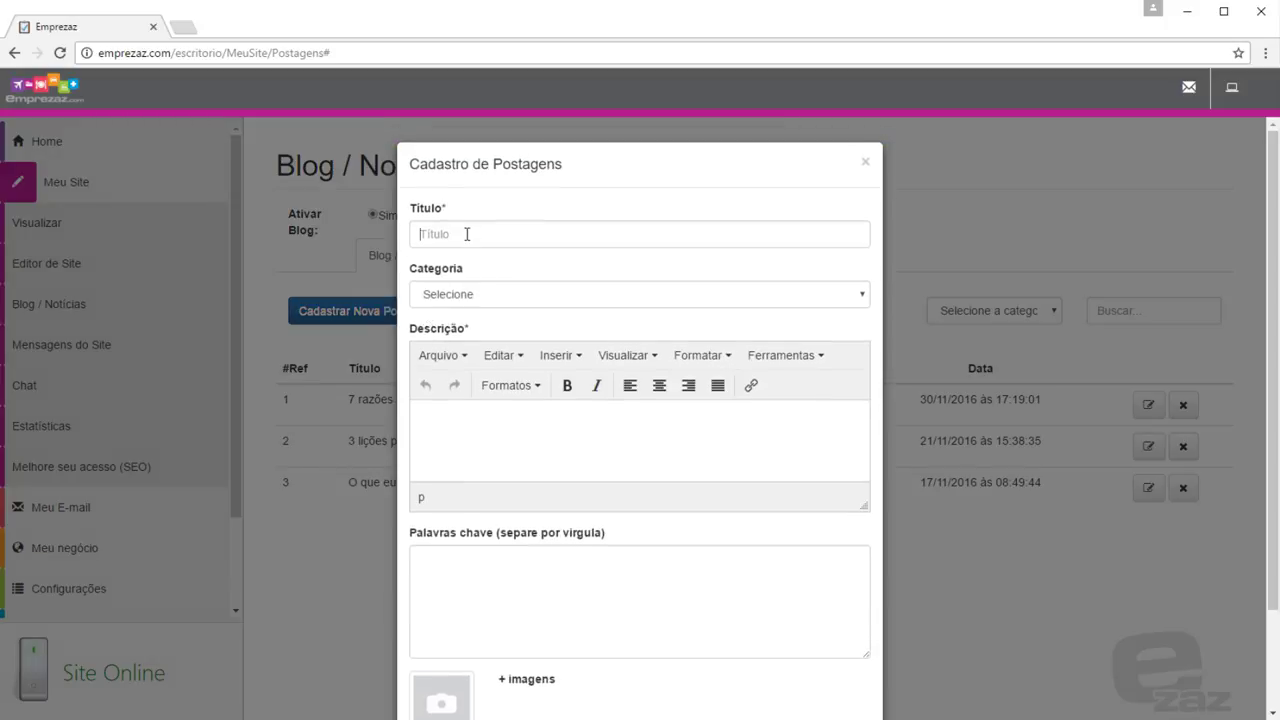
left_click(472, 295)
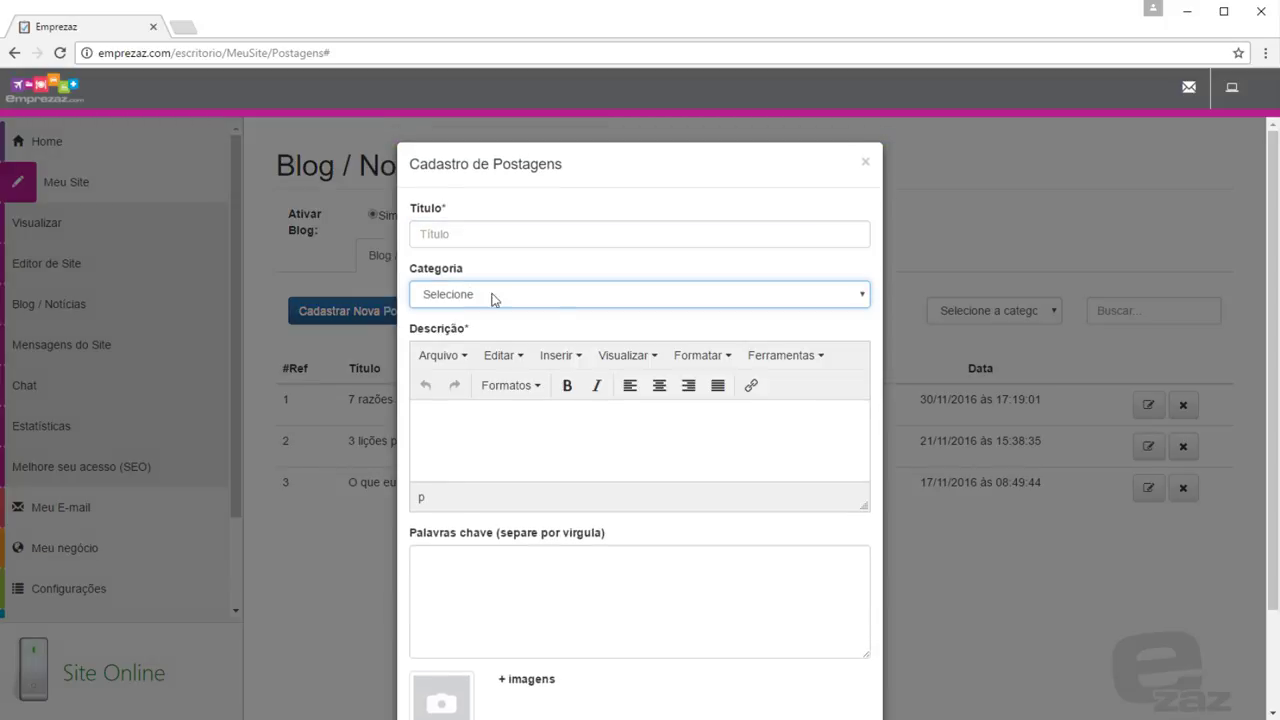
left_click(573, 356)
left_click(565, 383)
left_click(514, 312)
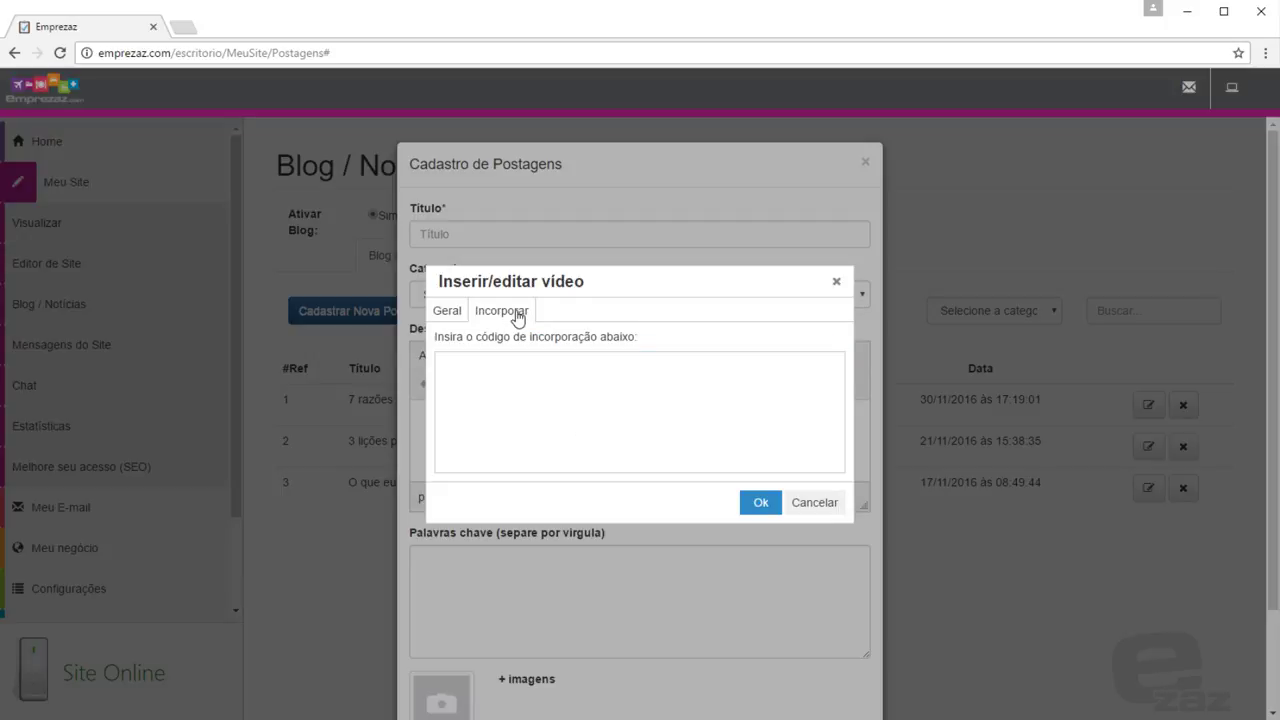
left_click(449, 316)
left_click(810, 503)
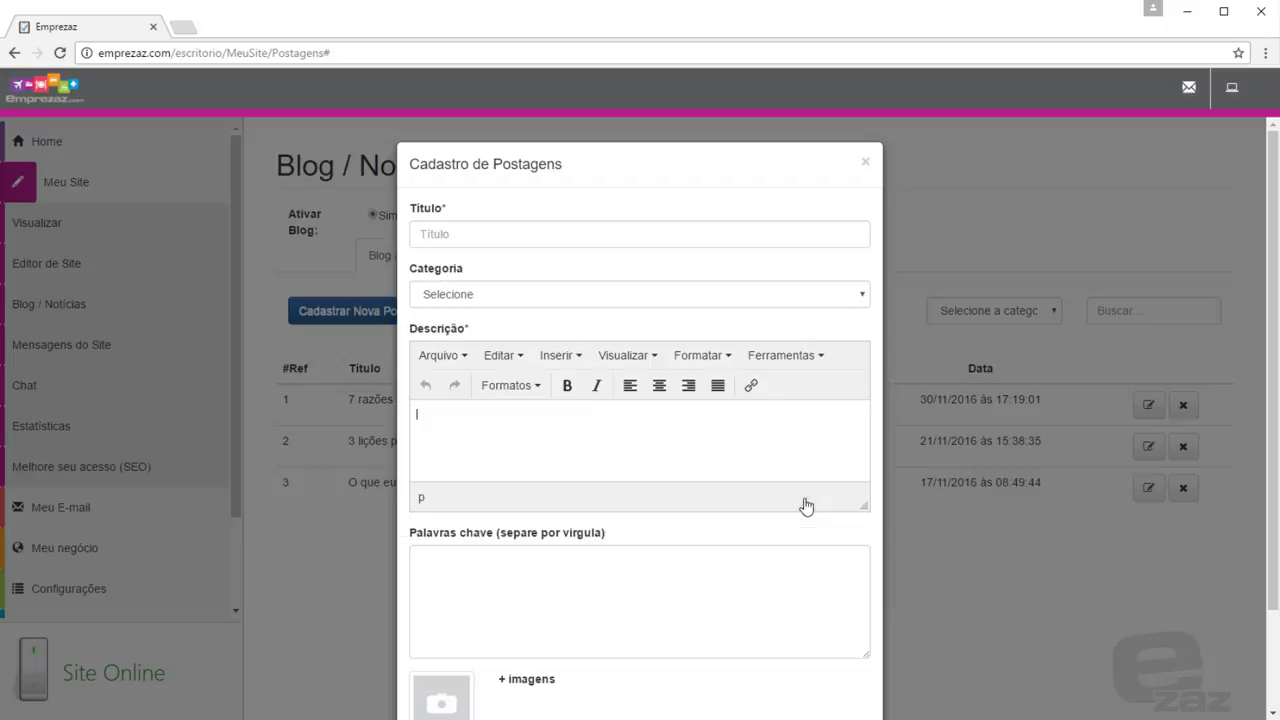
Close the new post form unsaved and show the Categorias do Blog / Notícias tab
scroll(632, 424, "down", 1)
scroll(632, 424, "down", 1)
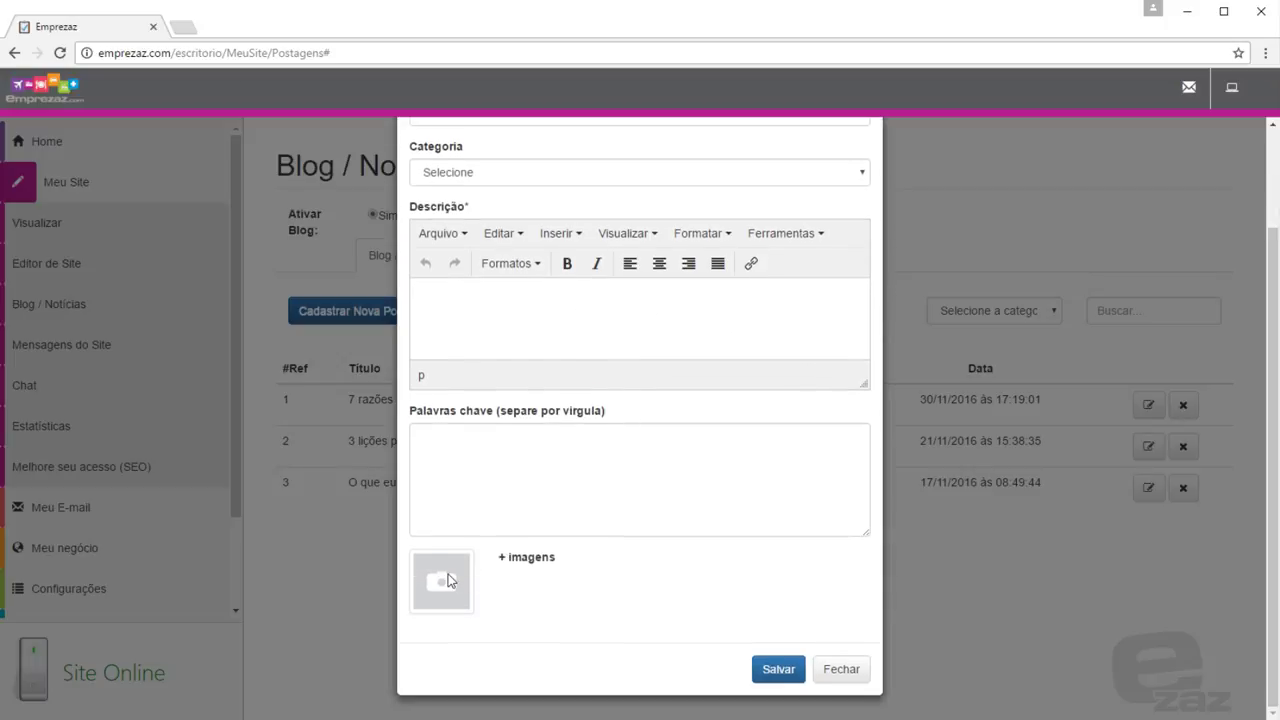
left_click(834, 670)
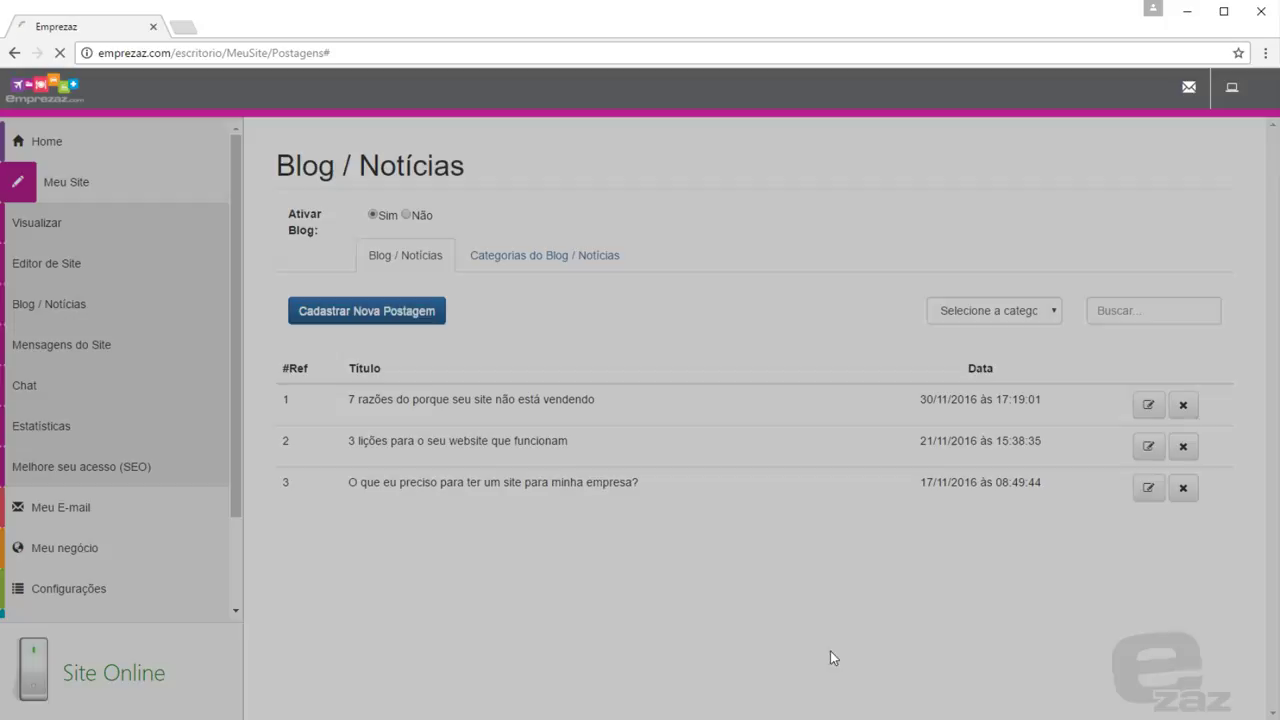
left_click(551, 257)
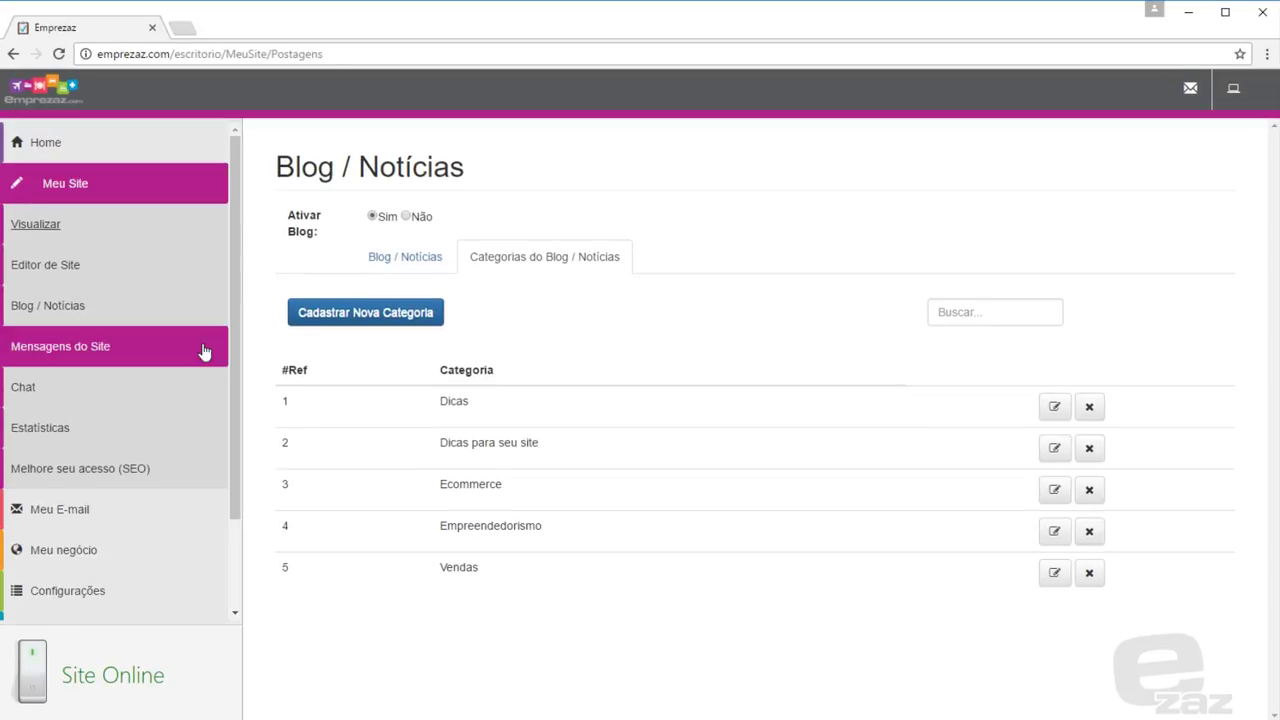
Send a test 'Duvida' enquiry via the public contact form and open it in Mensagens do Site
left_click(203, 350)
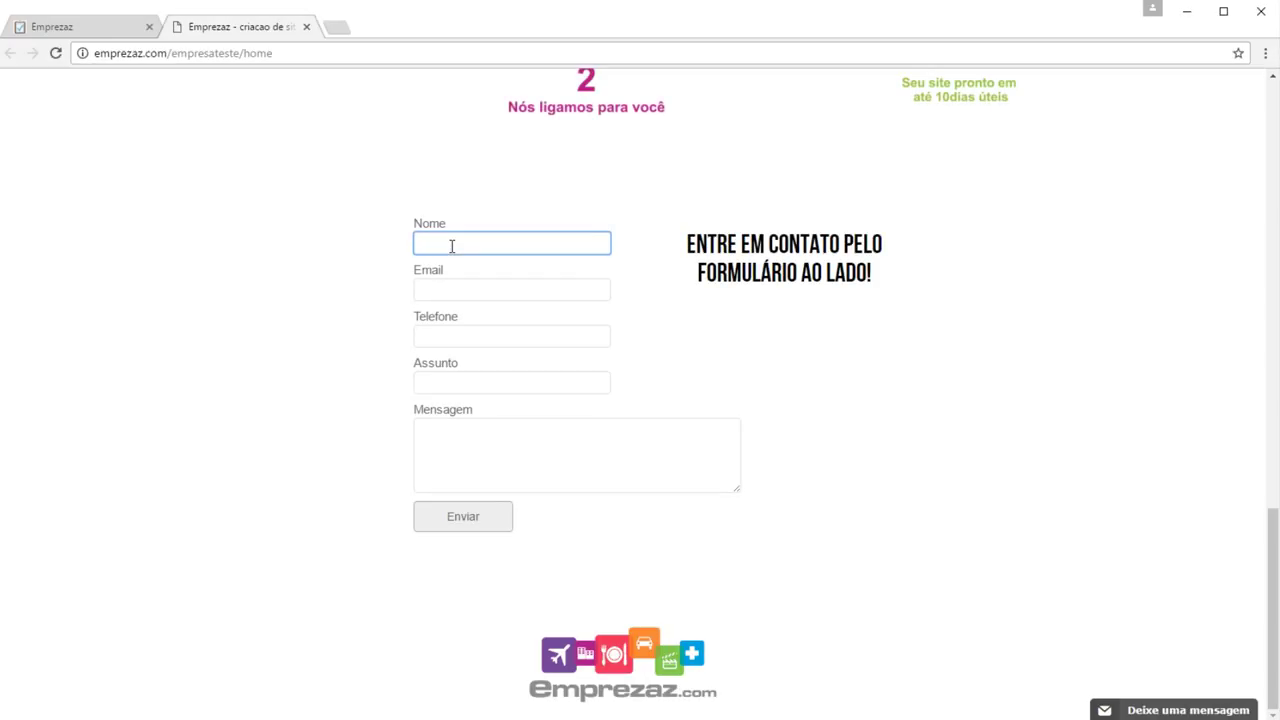
type("Vinicius")
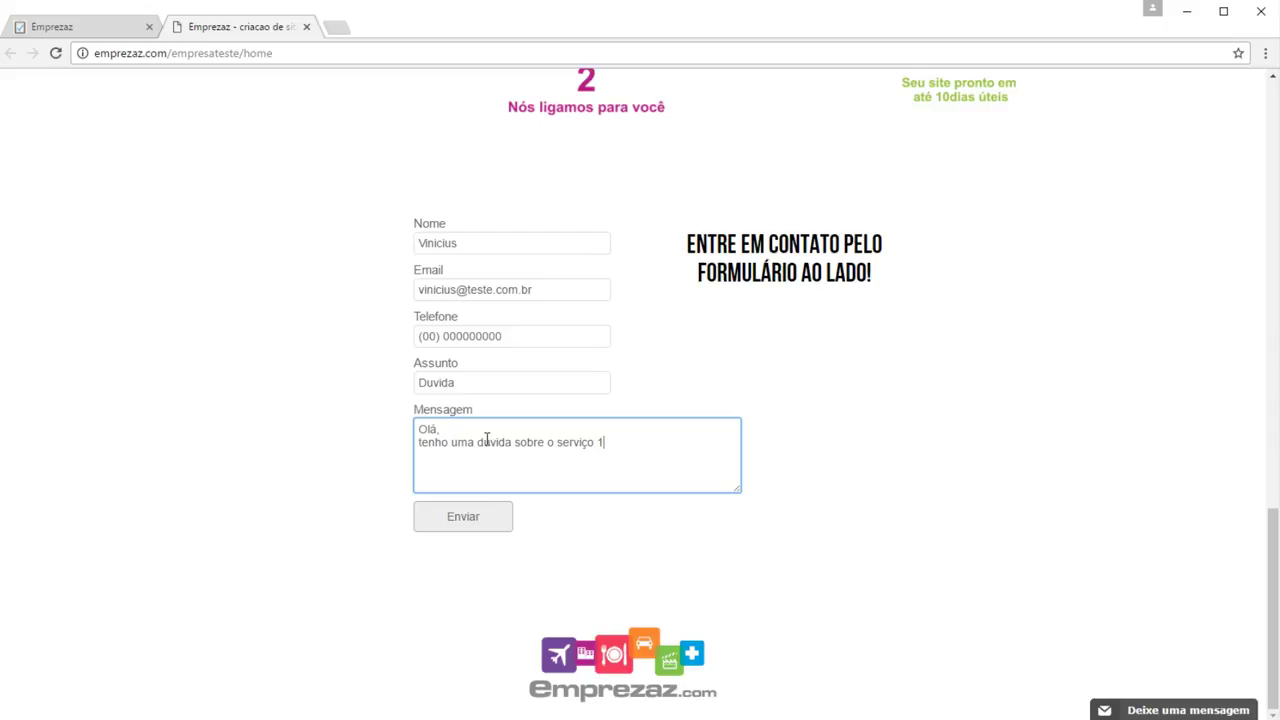
type("de voc")
type("ês.")
left_click(492, 524)
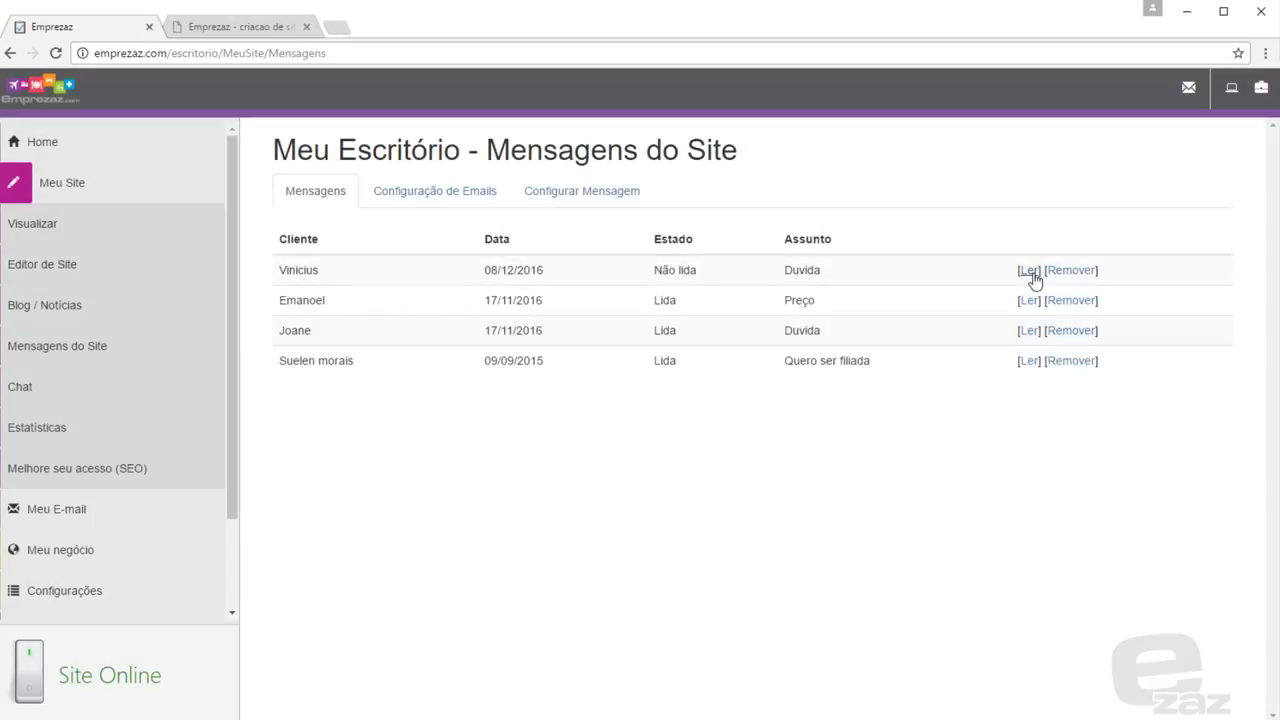
left_click(1029, 272)
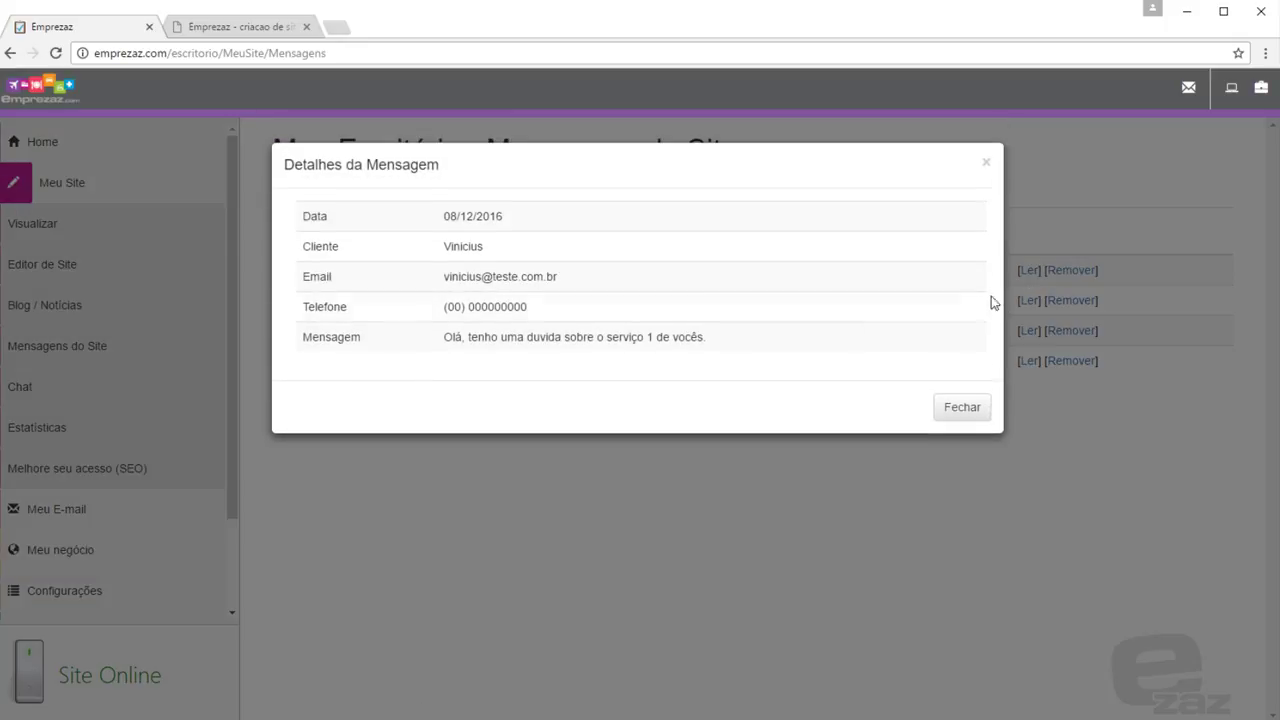
Add the company contact e-mail address in Configuração de Emails to receive site messages
left_click(961, 409)
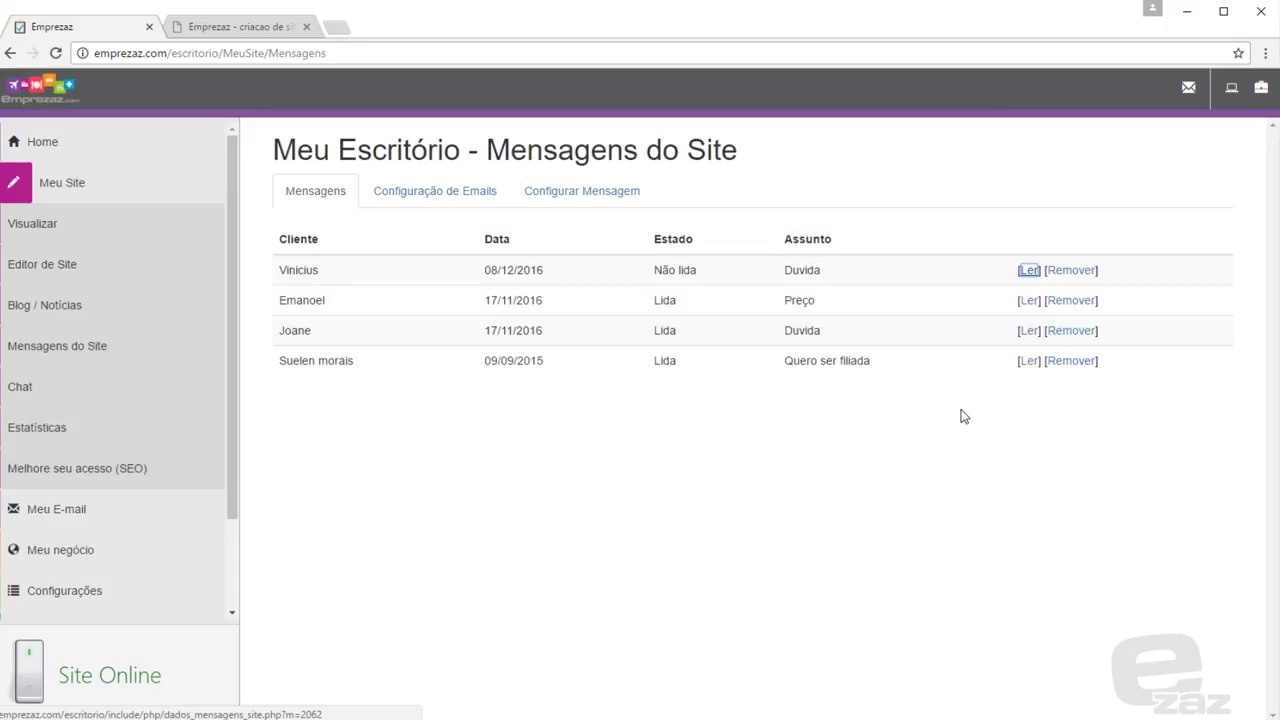
left_click(452, 190)
left_click(442, 260)
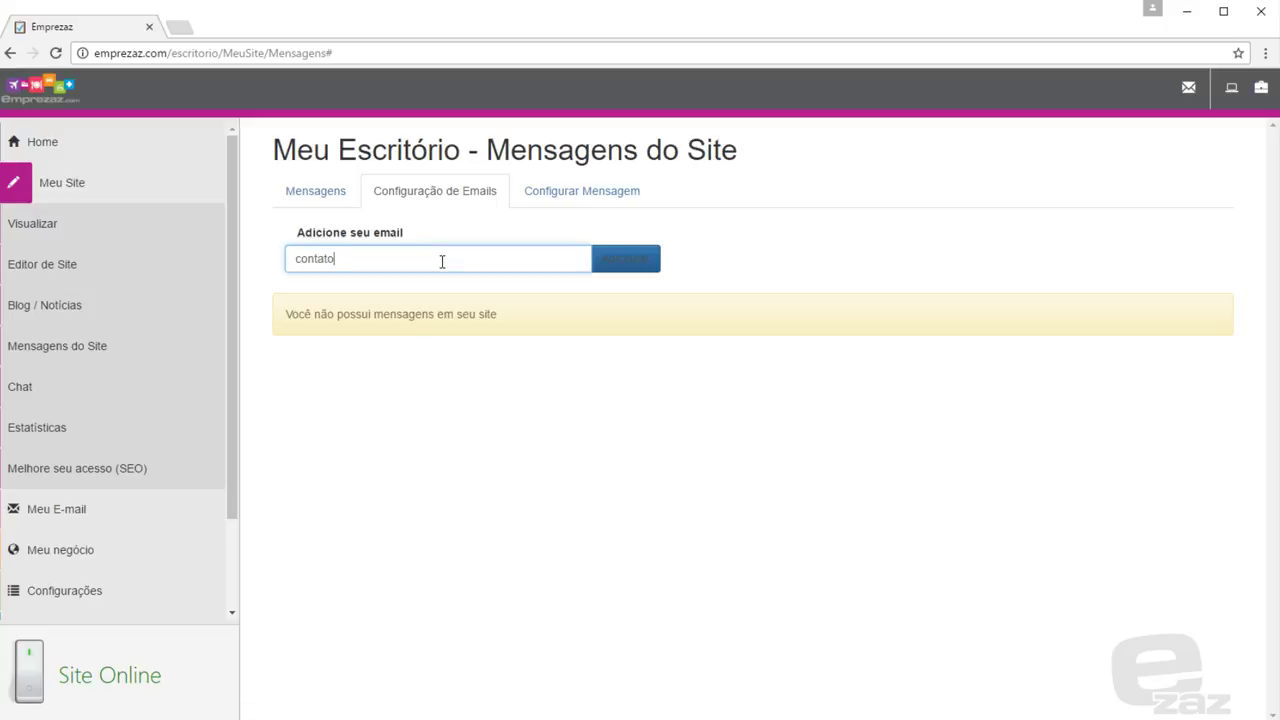
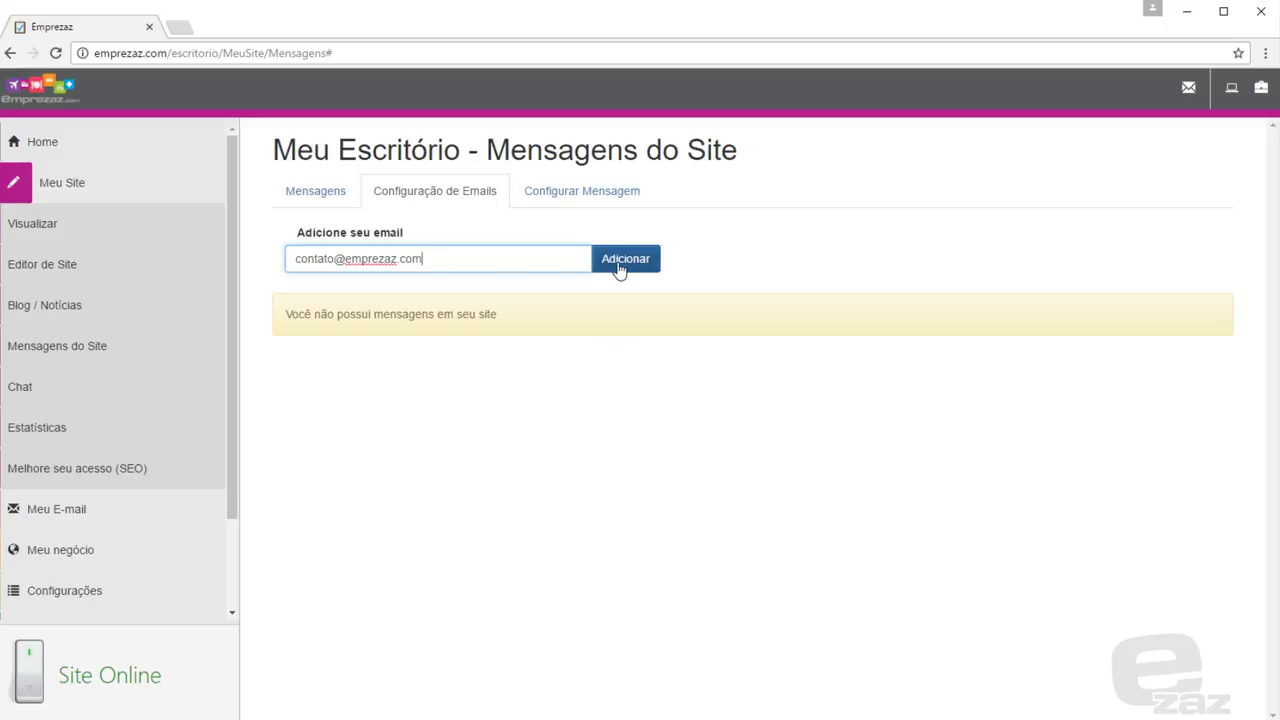
left_click(619, 267)
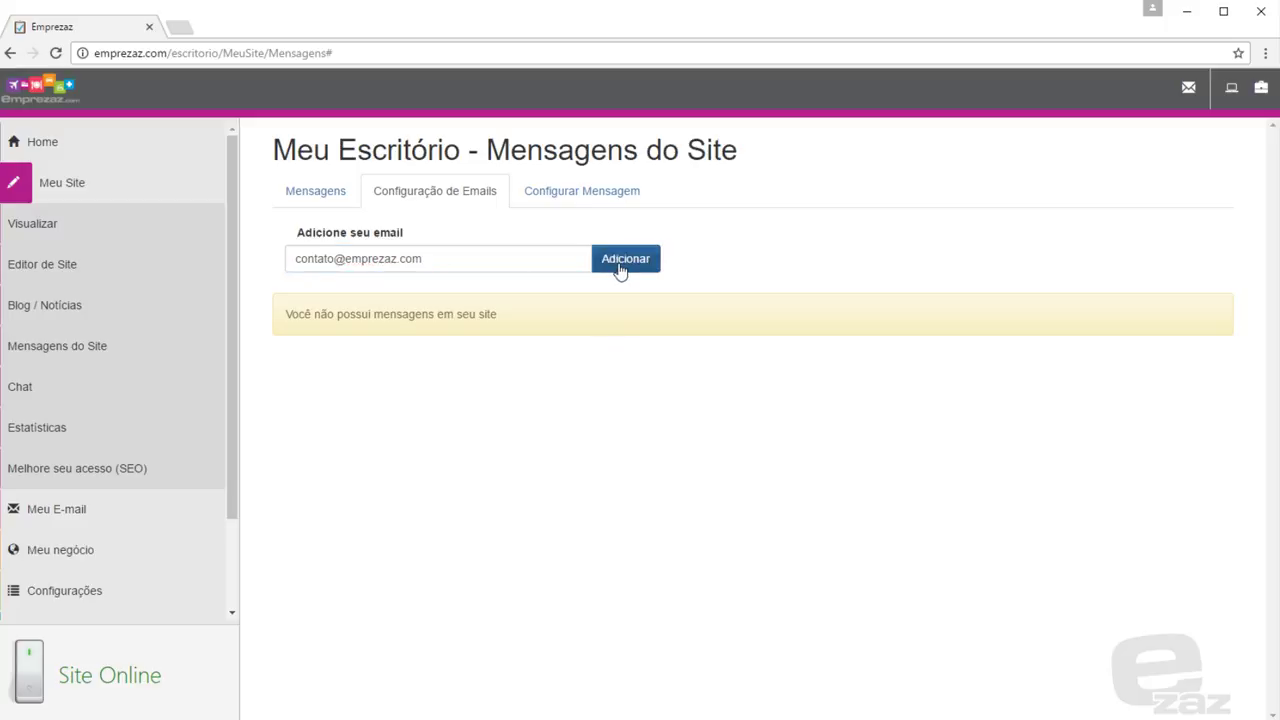
left_click(55, 56)
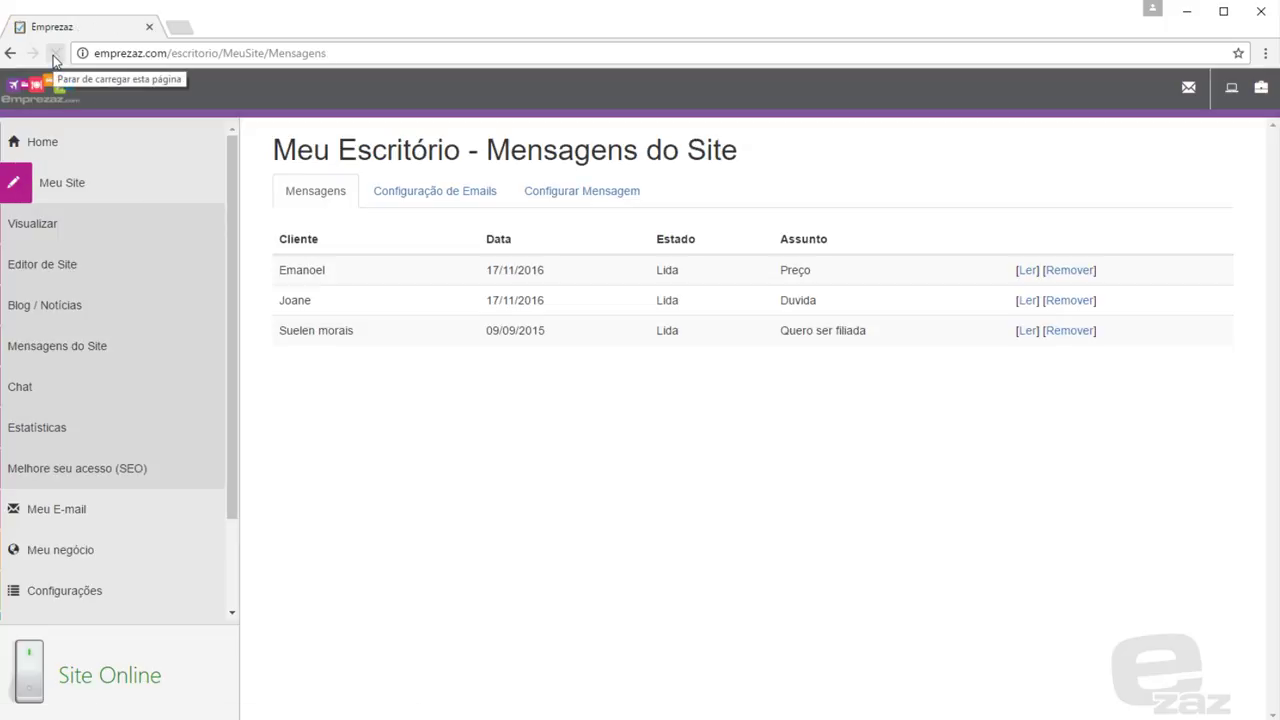
left_click(576, 200)
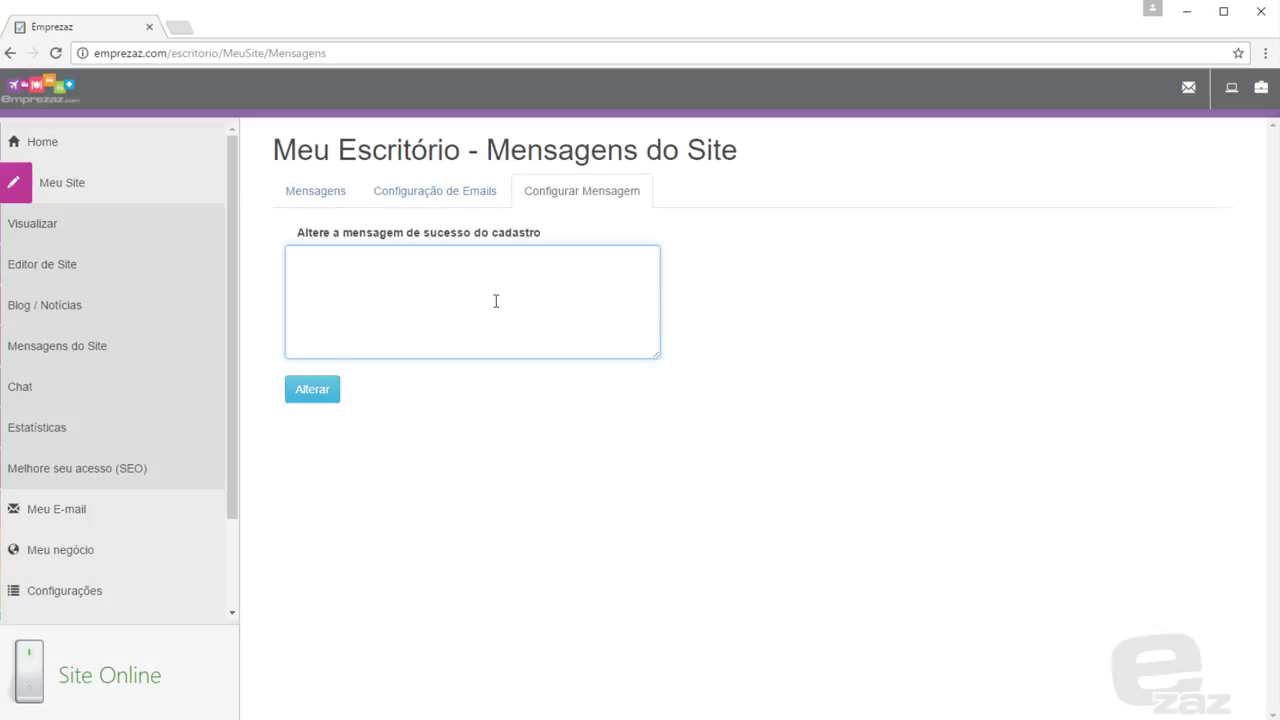
Change the contact-form success message to 'Obrigada pelo contato, em breve responderemos!' and save it
type("Ob")
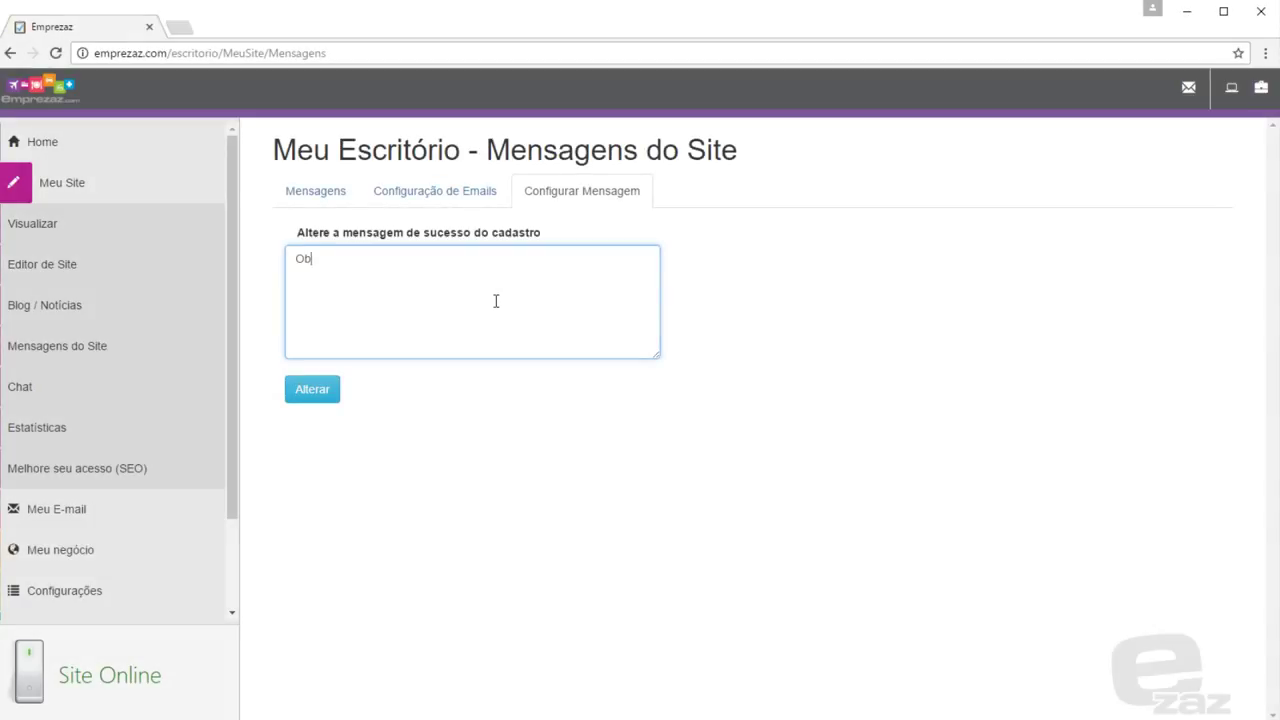
type("rigada pelo o")
type("o, em breve responderemos")
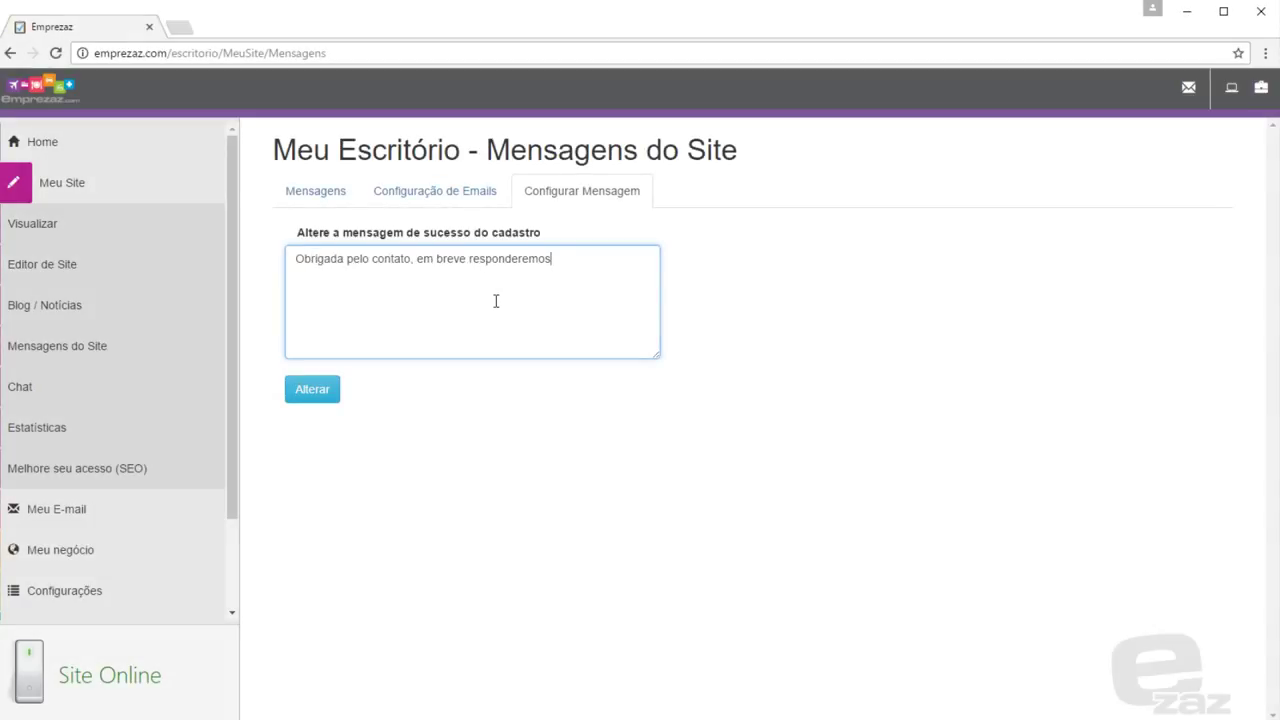
type("!")
left_click(318, 400)
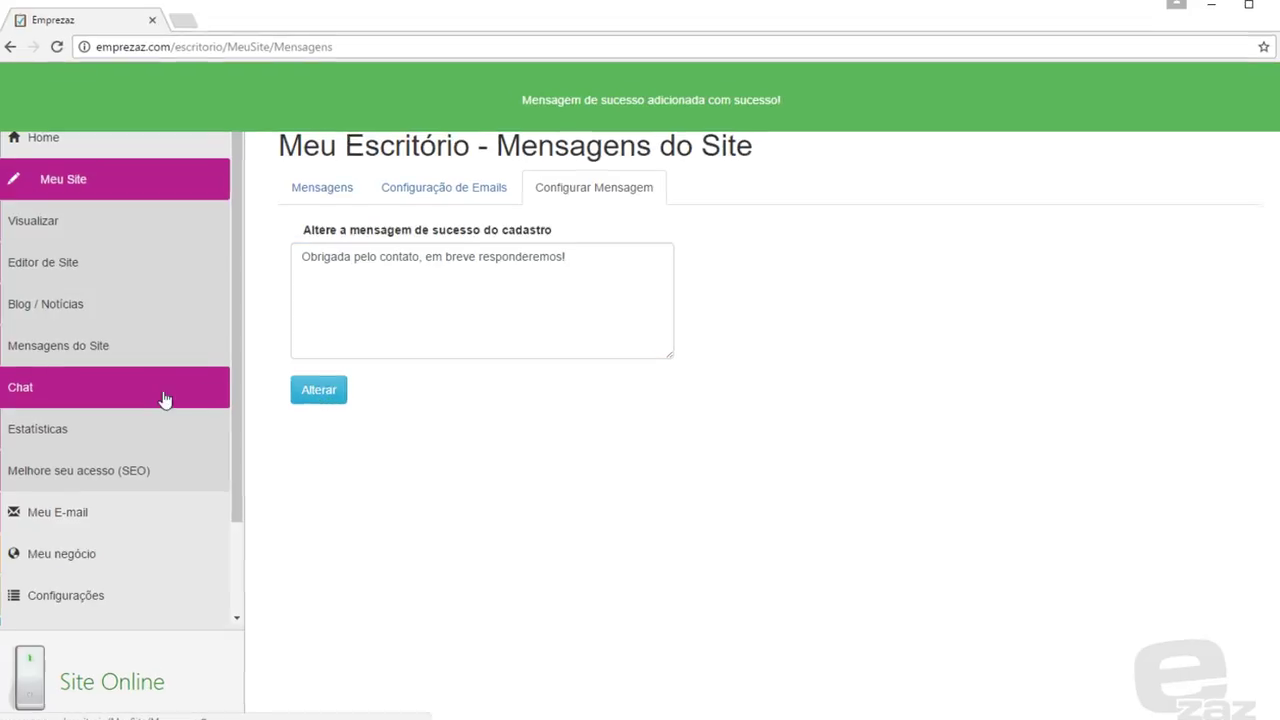
left_click(168, 396)
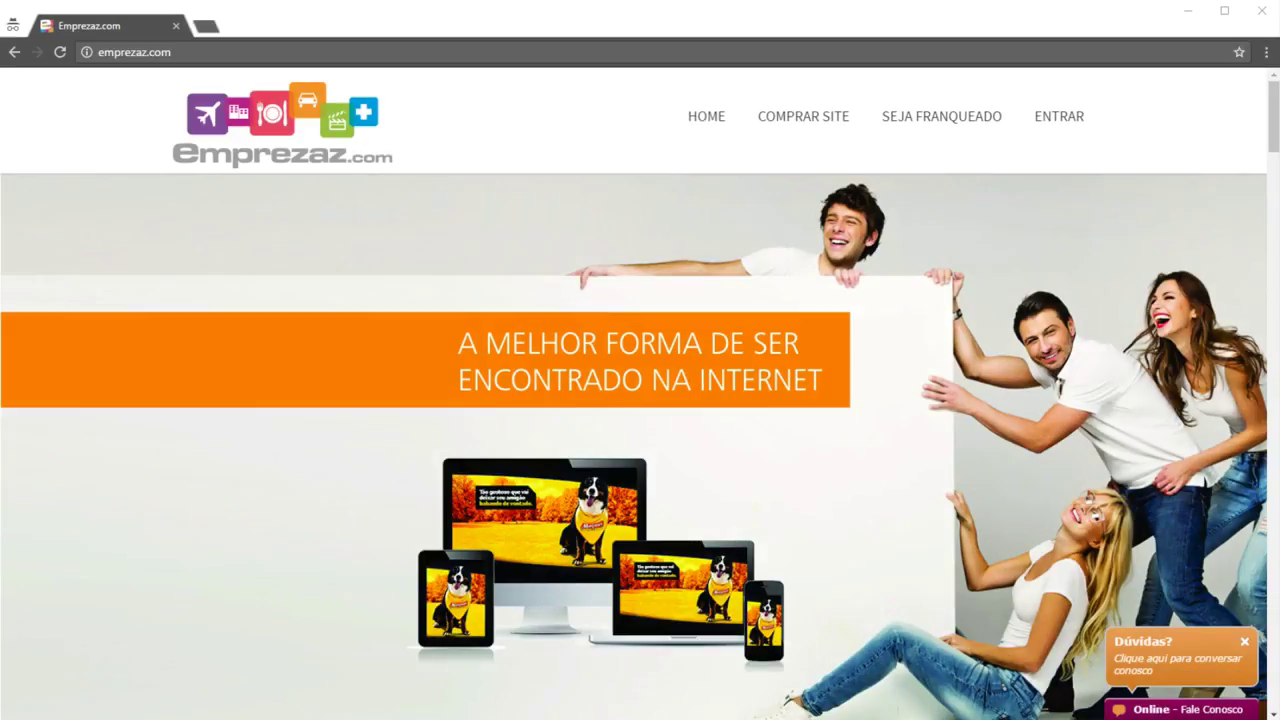
Send 'Olá' as a visitor from the public site's Fale Conosco chat panel
left_click(1160, 712)
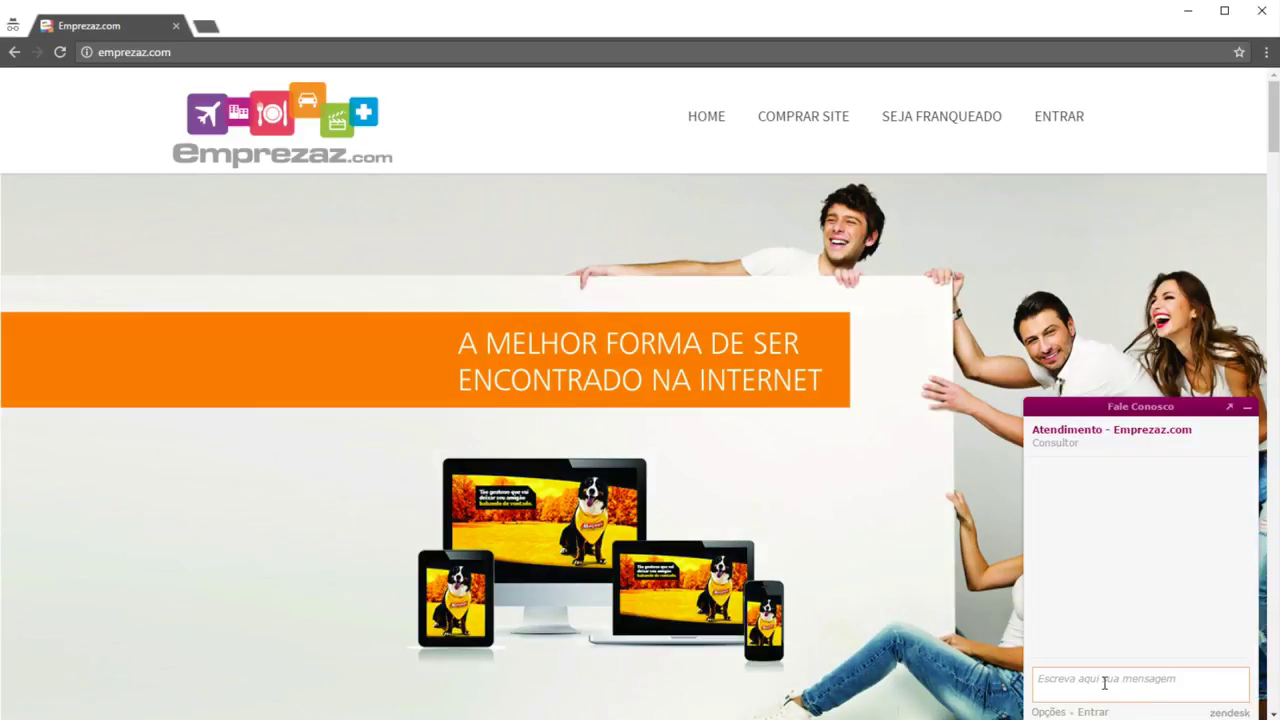
type("Olá")
key("Return")
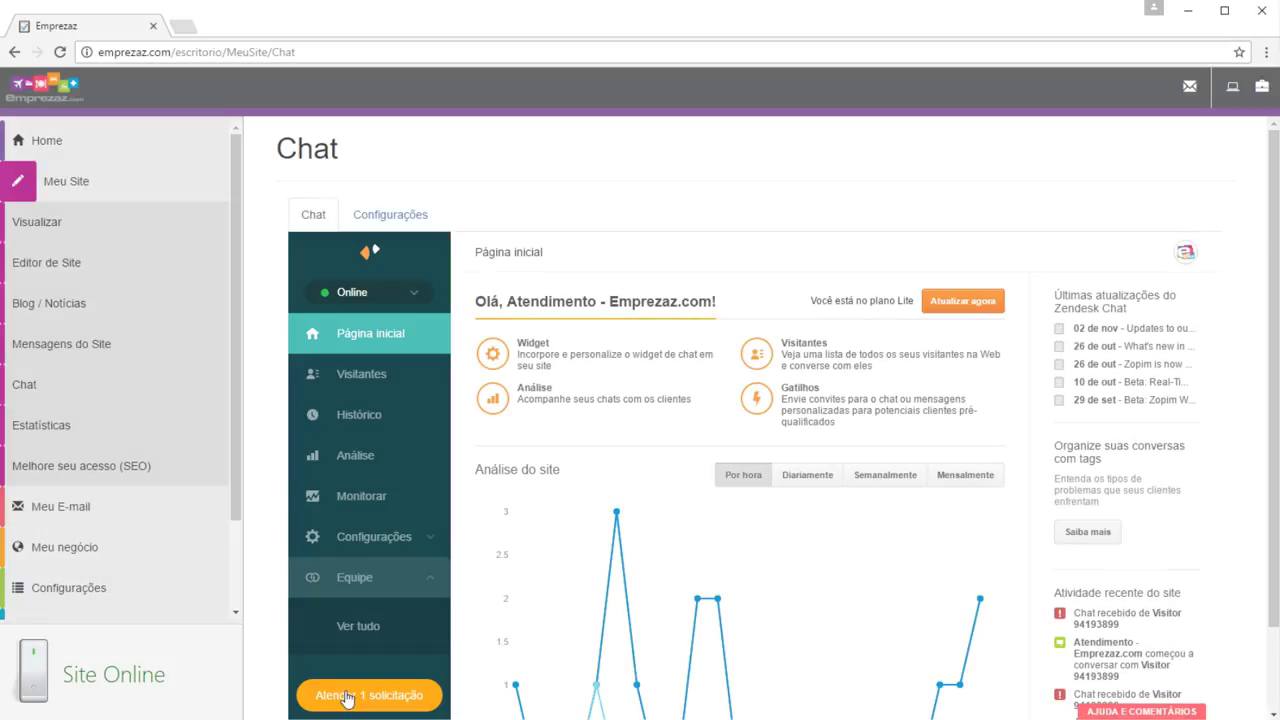
Accept the chat request, reply 'Olá, em que podemos ajudar?', and glance at Zendesk signup
left_click(368, 696)
type("Olá, em que")
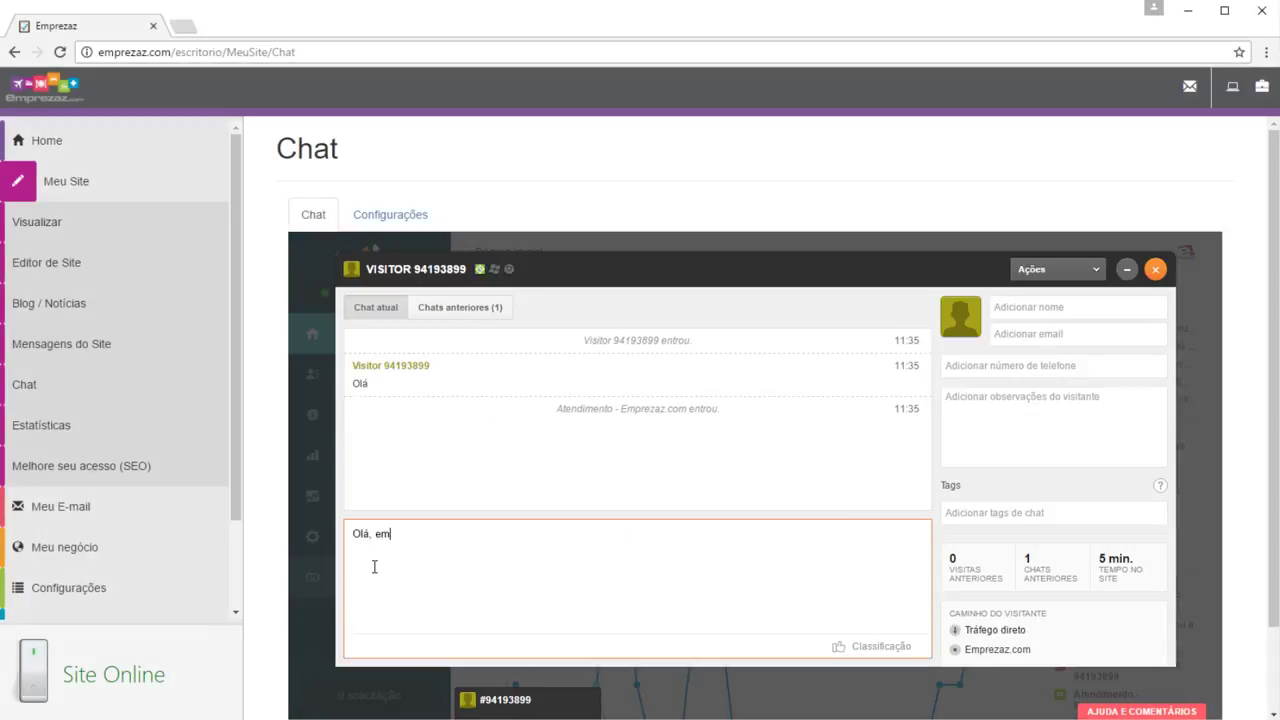
type(" podemos")
key("BackSpace")
key("BackSpace")
type("s ajudar?")
key("Return")
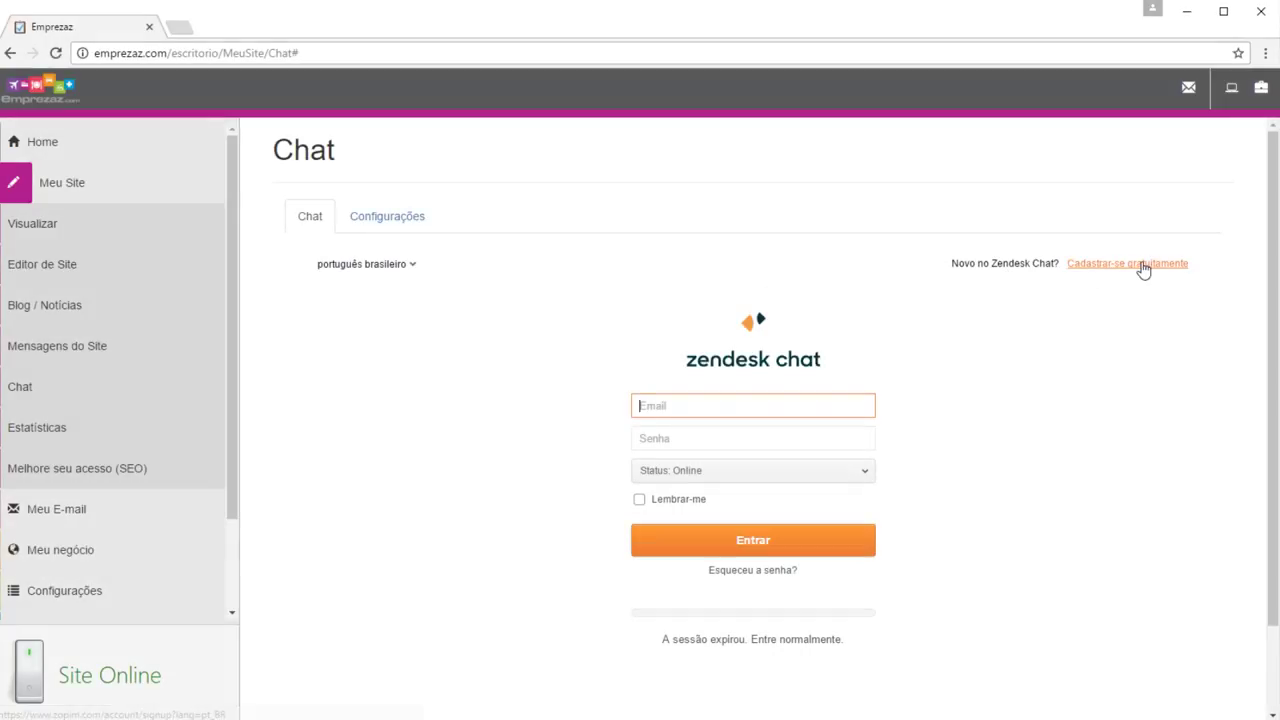
left_click(1095, 266)
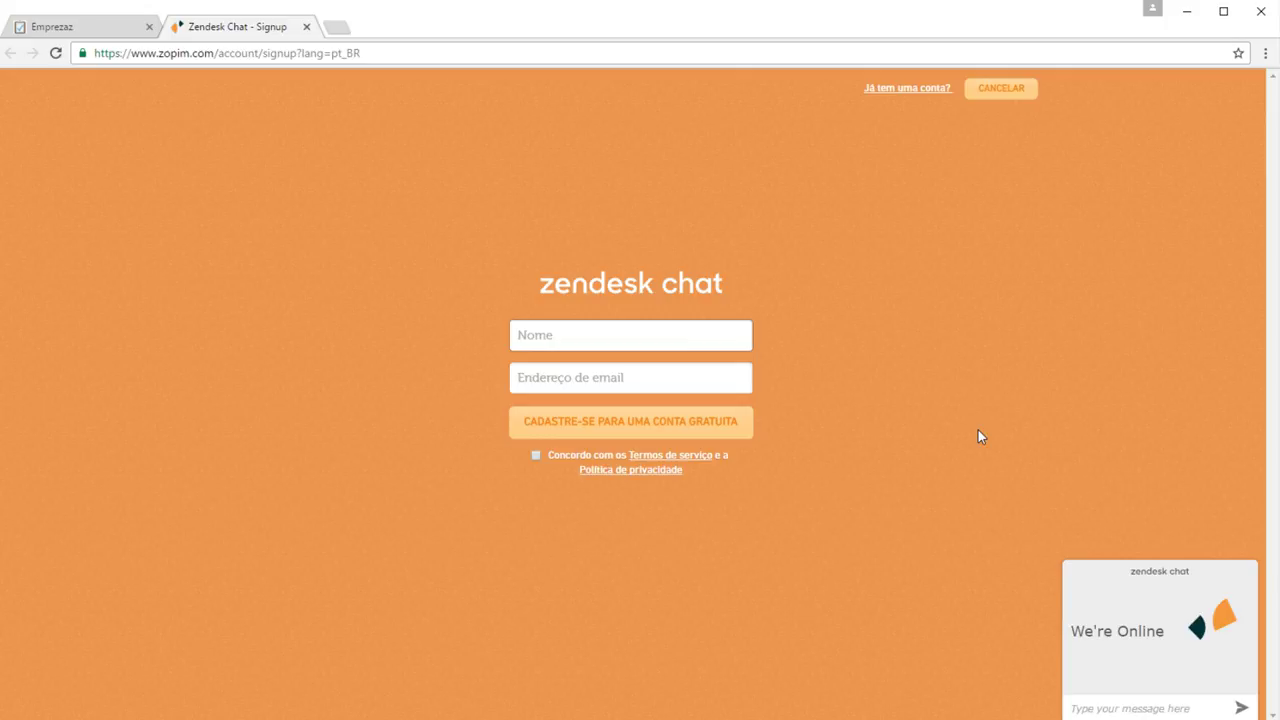
left_click(306, 26)
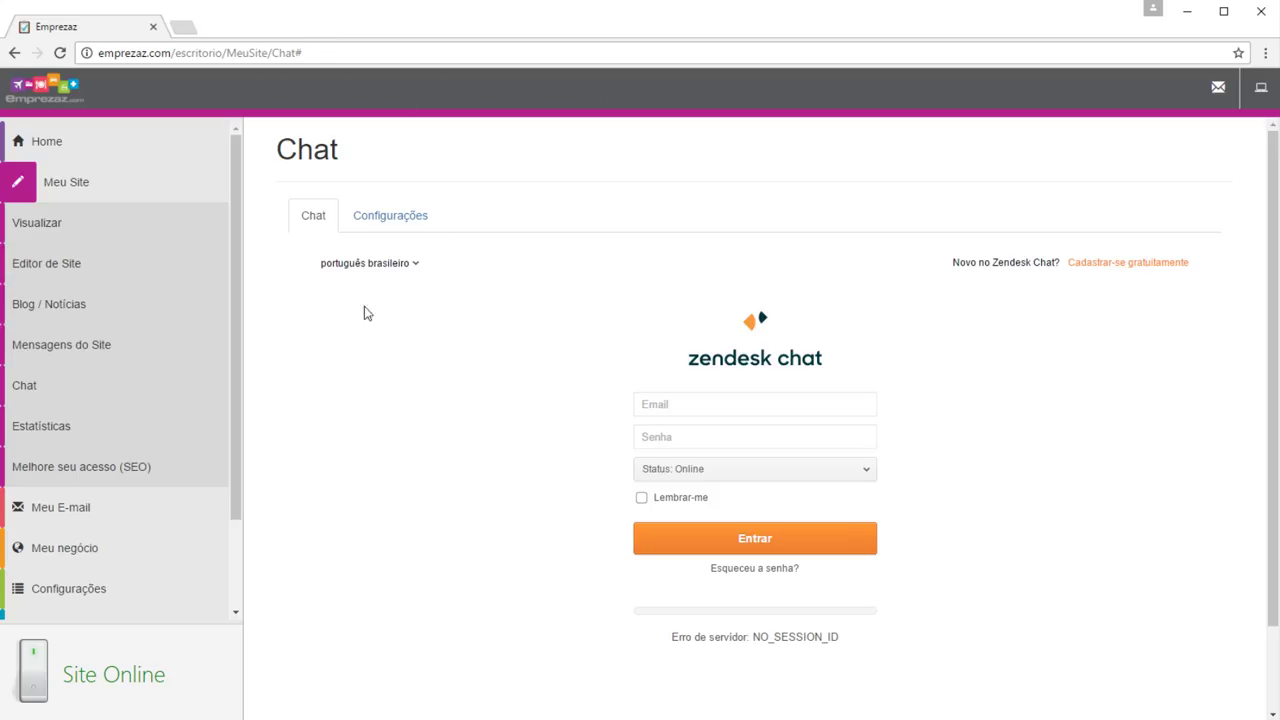
Chart site visits in Estatísticas for Novembro, then for the whole of 2016
left_click(212, 428)
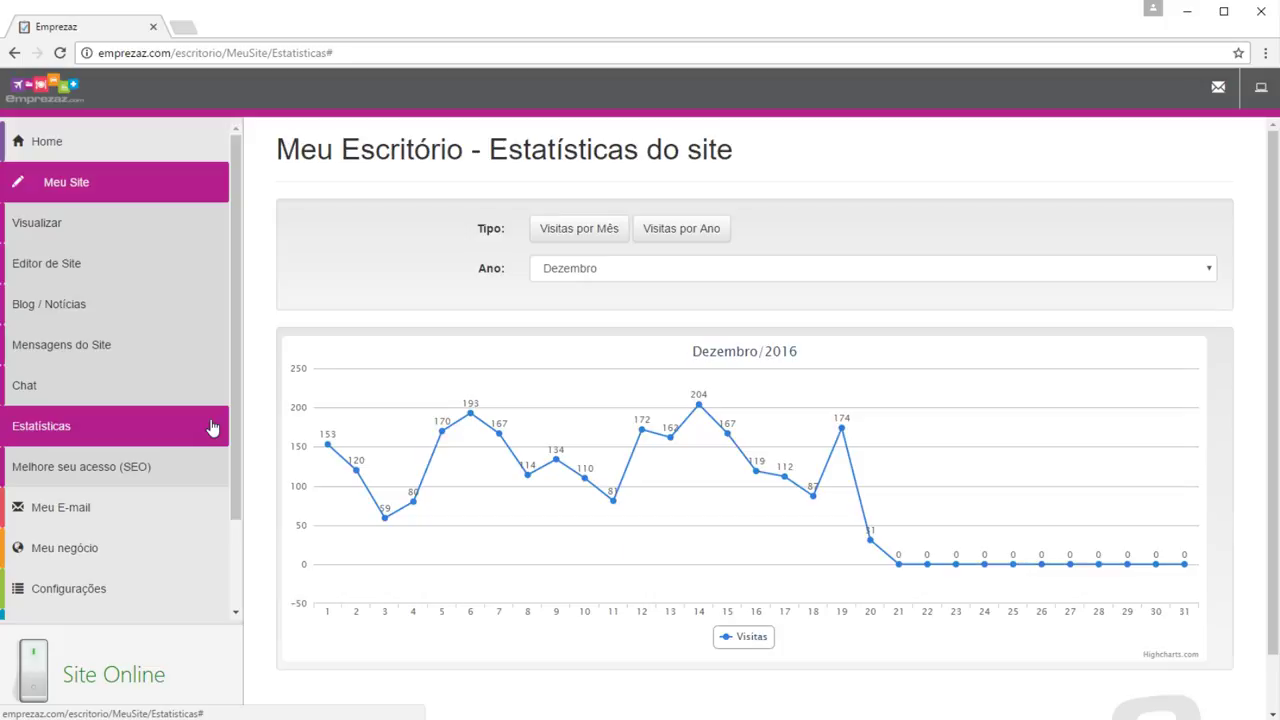
left_click(686, 275)
left_click(680, 438)
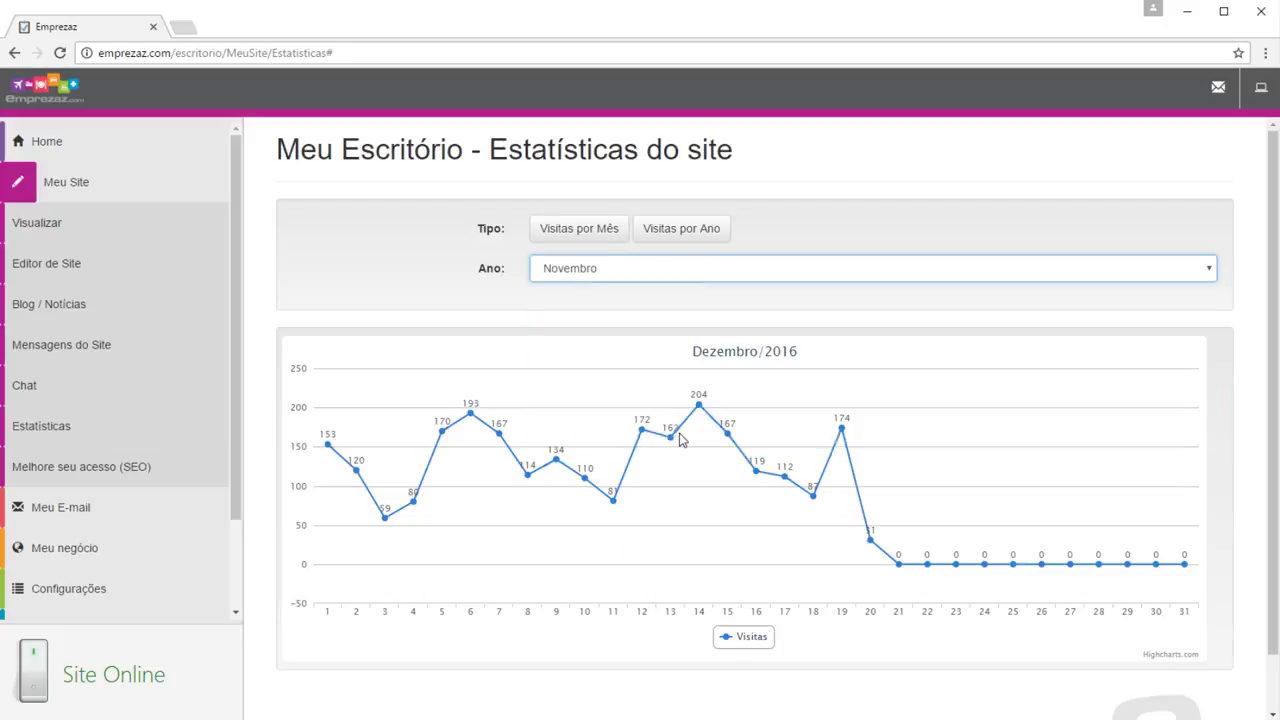
left_click(672, 236)
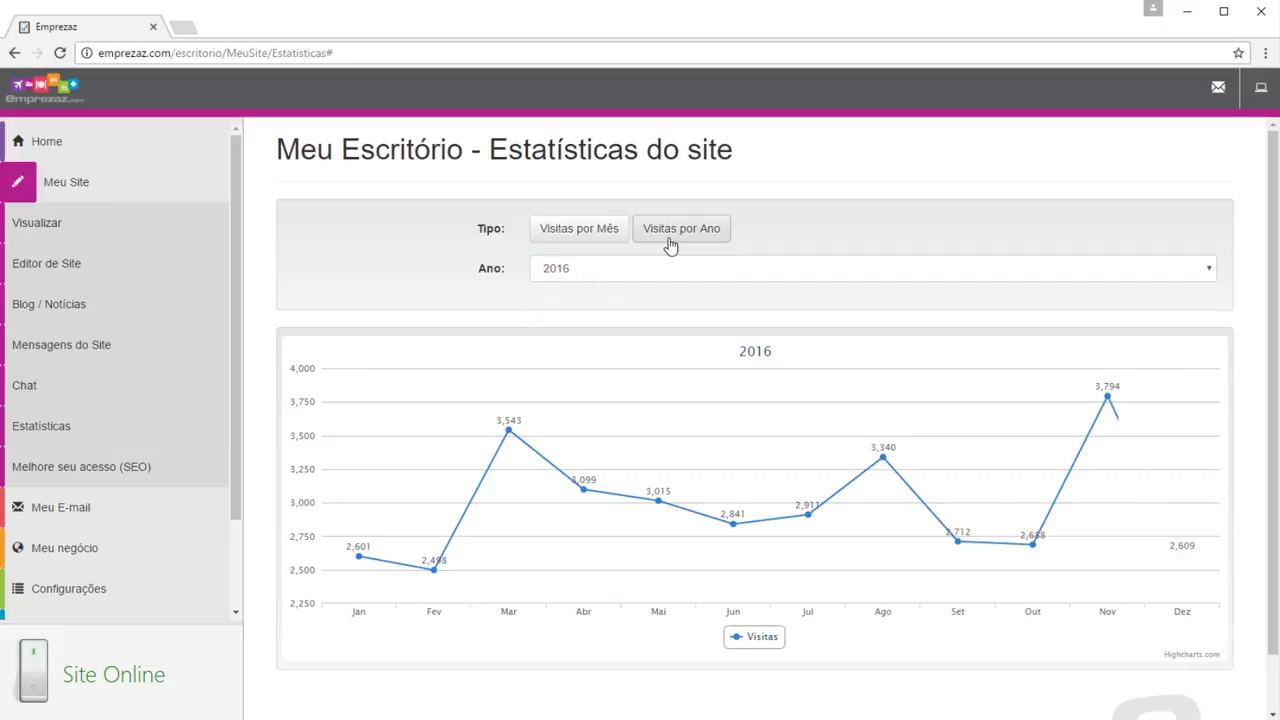
left_click(216, 469)
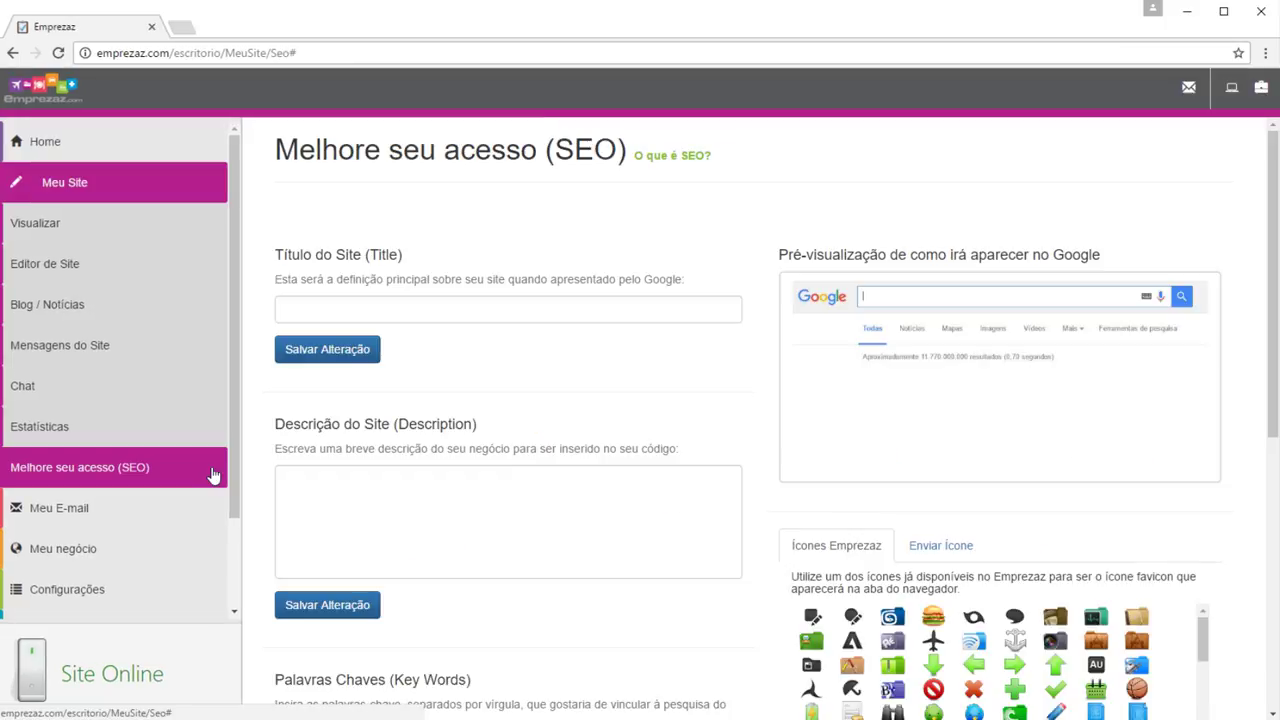
Enter SEO title 'Emprezaz - criação de sites' and description 'Criação de sites profissionais.'
left_click(490, 307)
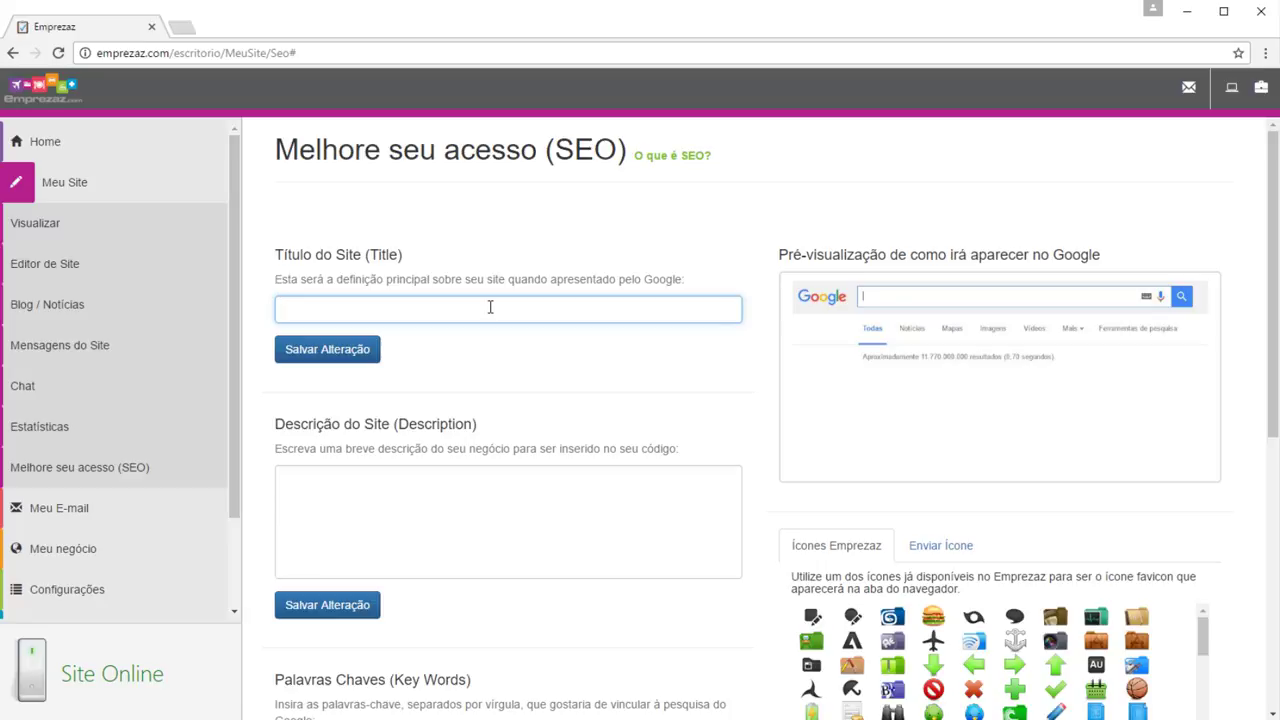
type("Emprezaz ")
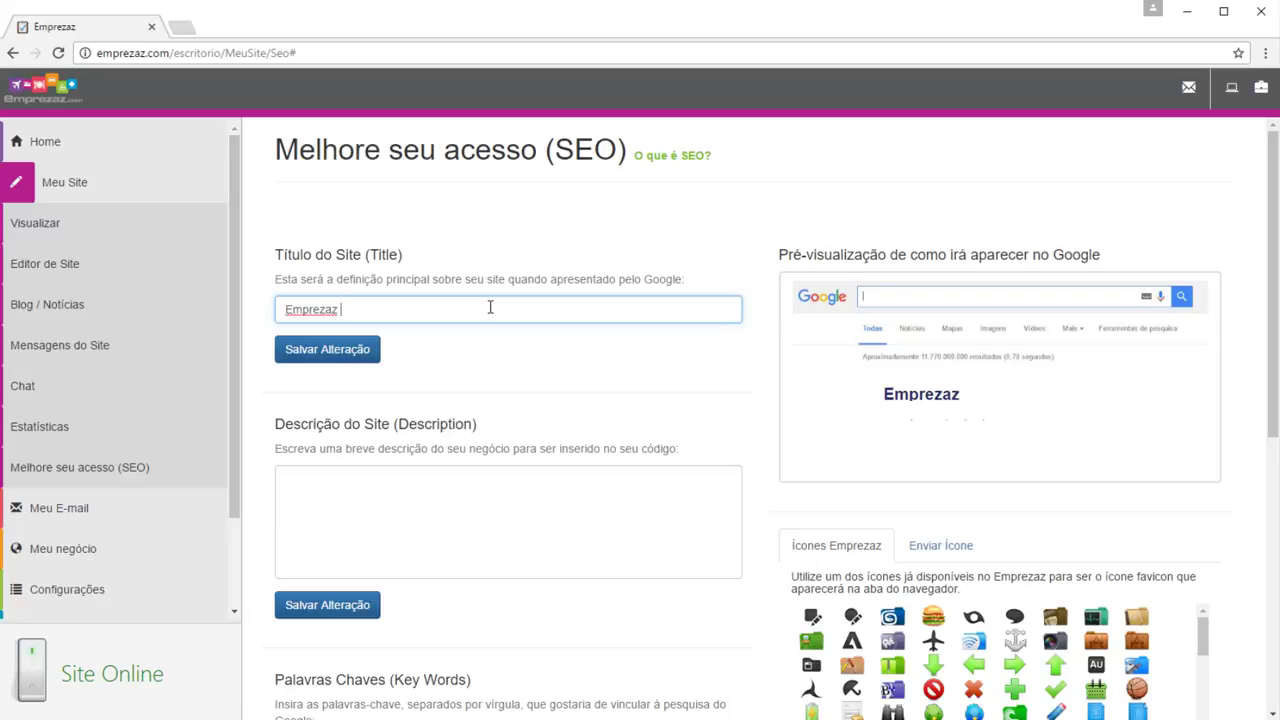
type("- criação de sites")
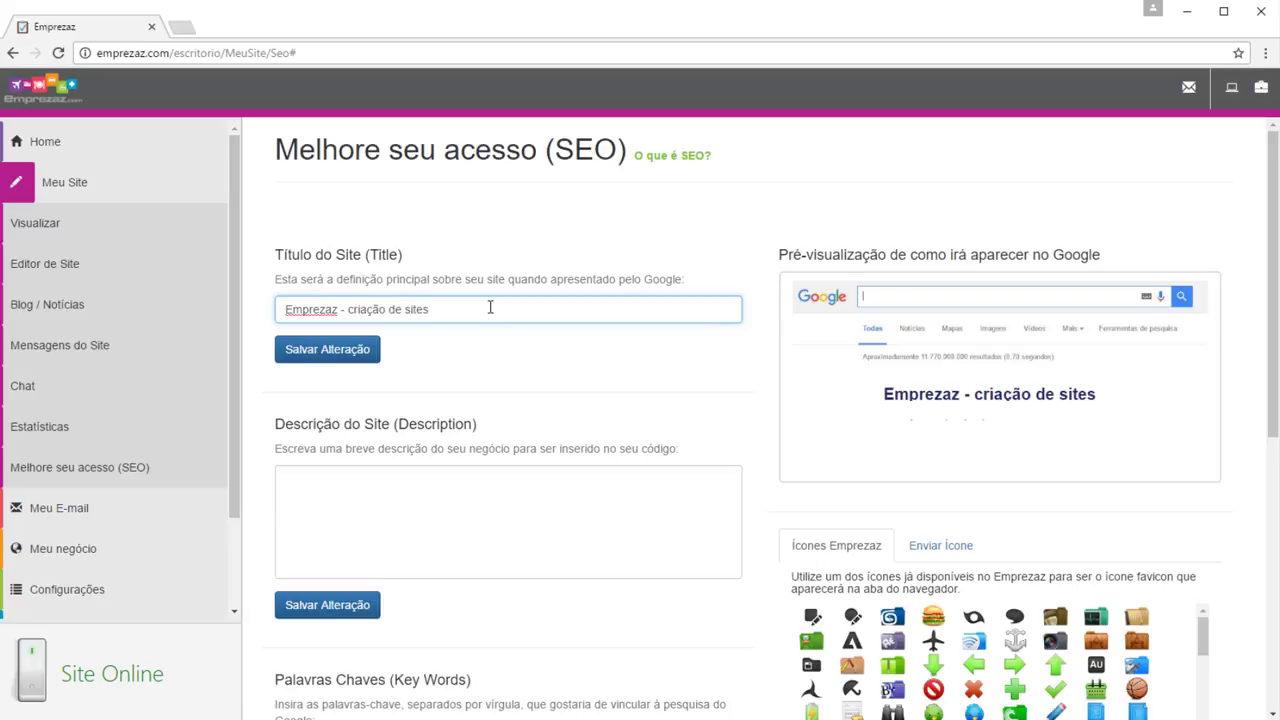
left_click(491, 487)
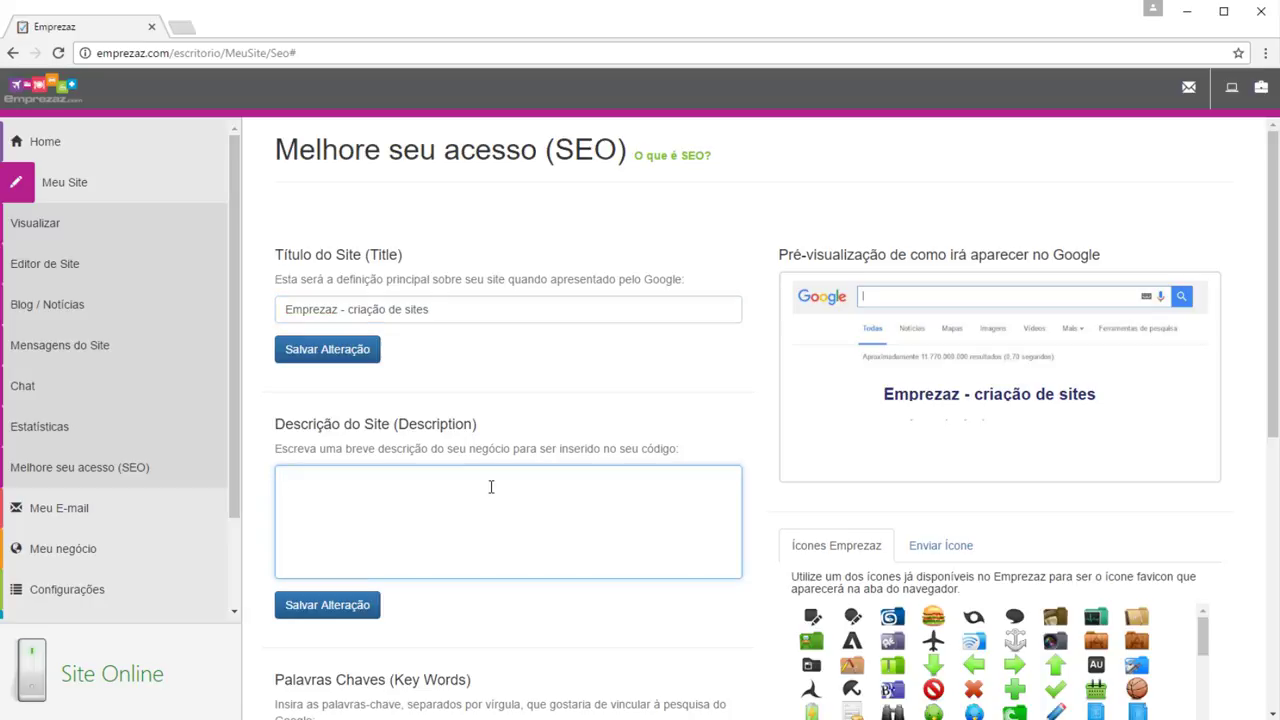
type("Criação de sites")
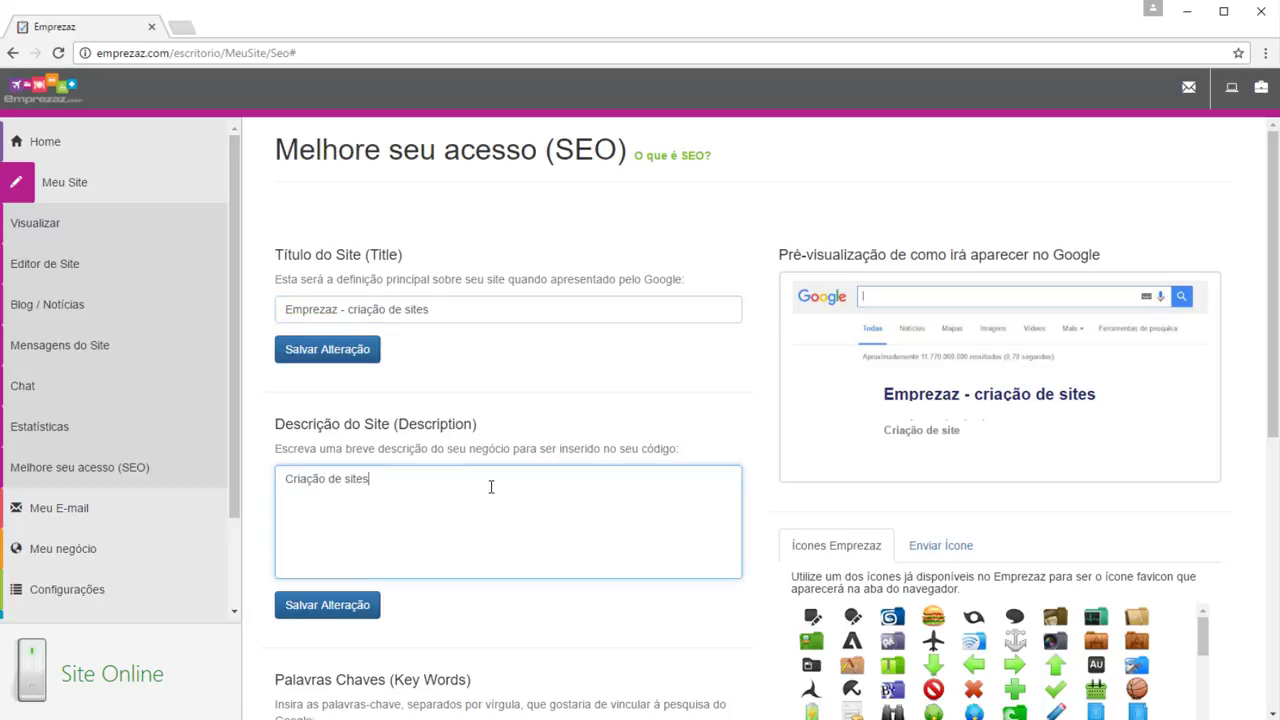
type(" profissionais.")
scroll(486, 508, "down", 3)
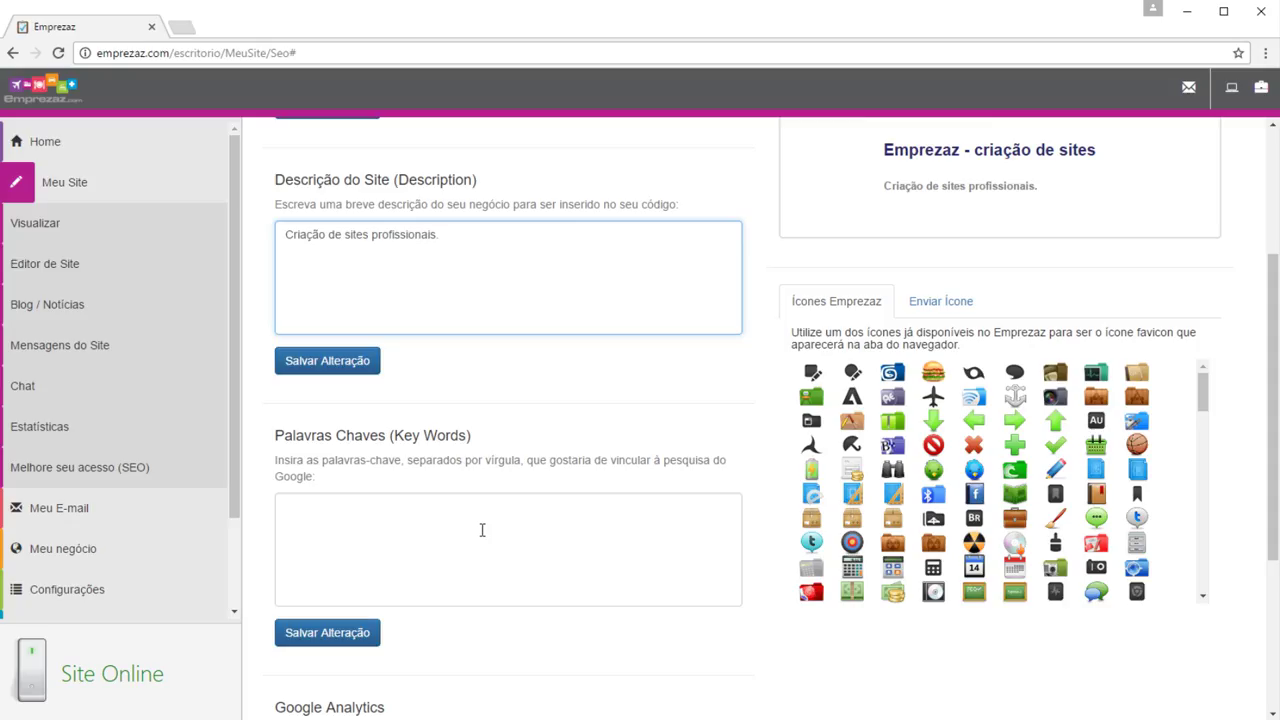
Enter the keywords 'emprezaz brasil, criação de sites brasil' and select the Google Analytics box
left_click(482, 530)
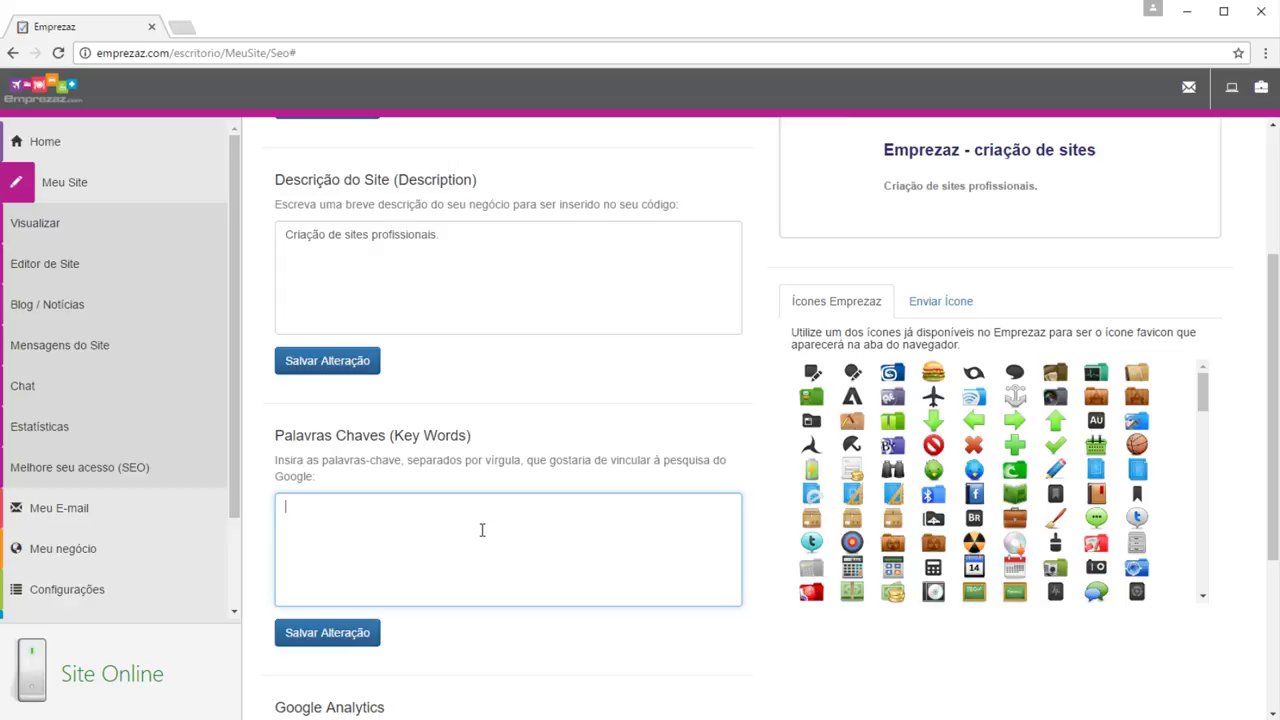
type("emprezaz brasil,, criaçã")
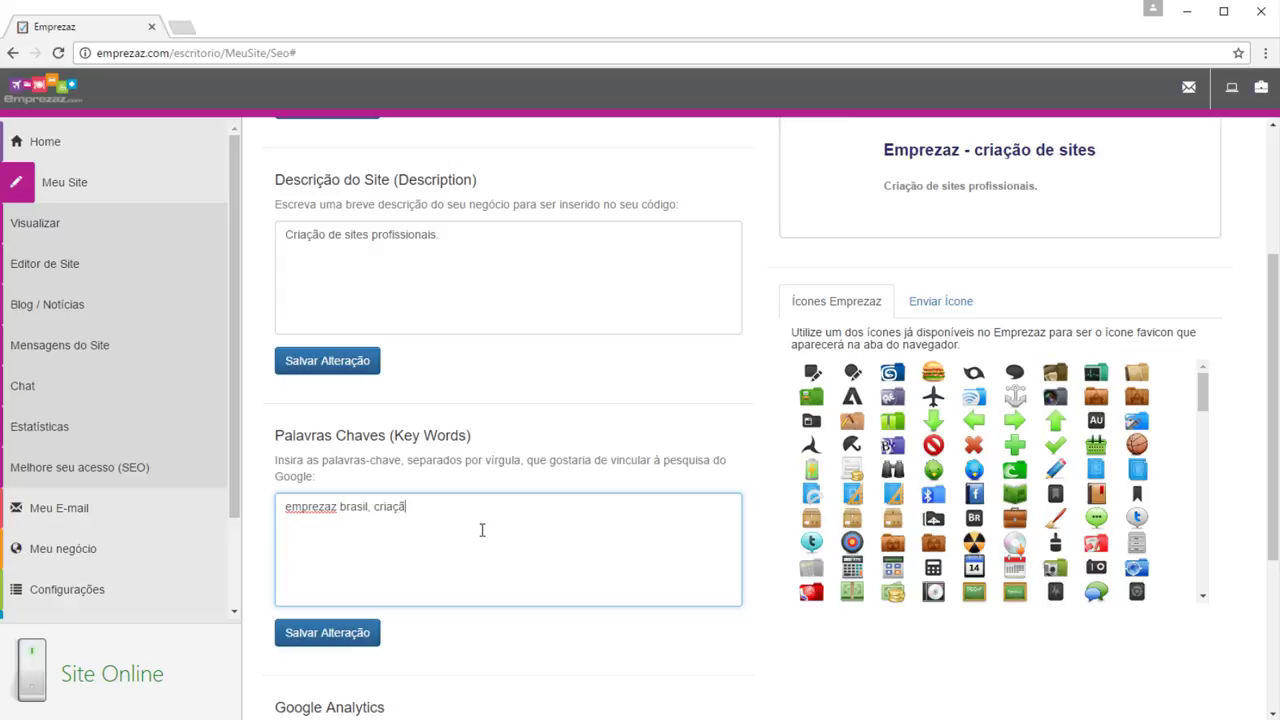
type("o de sites brasil")
scroll(482, 530, "down", 3)
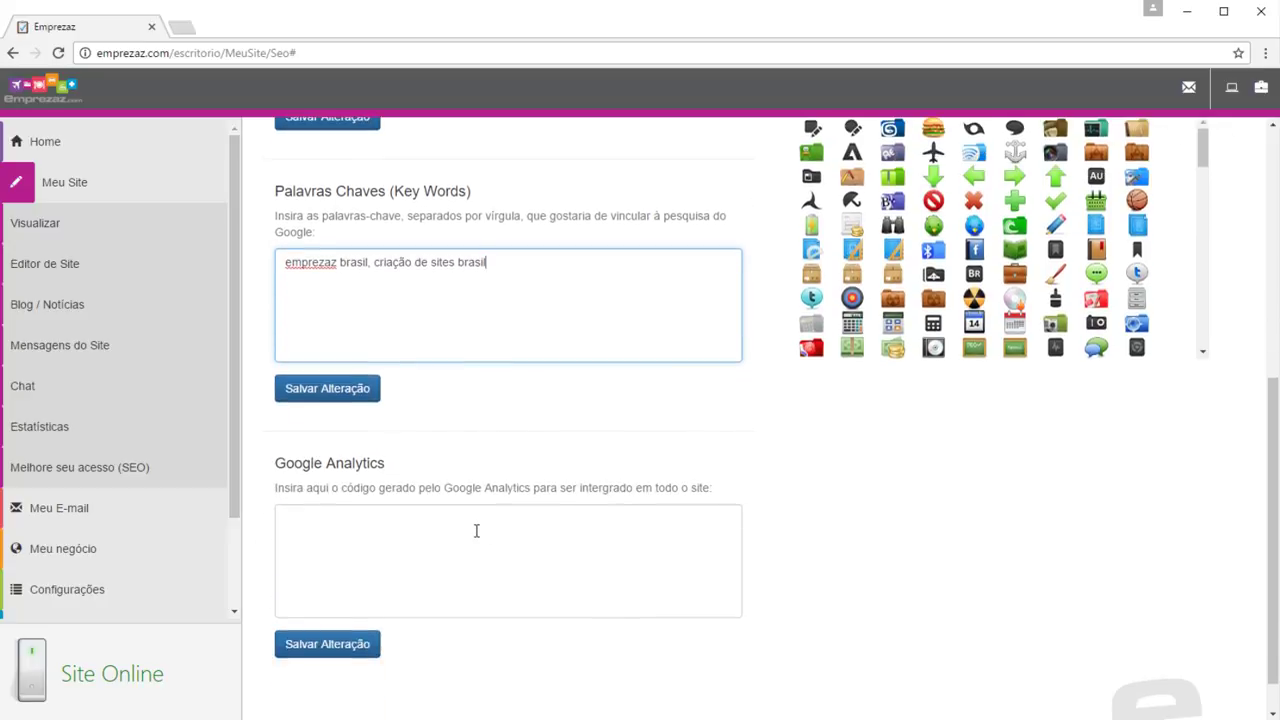
left_click(442, 537)
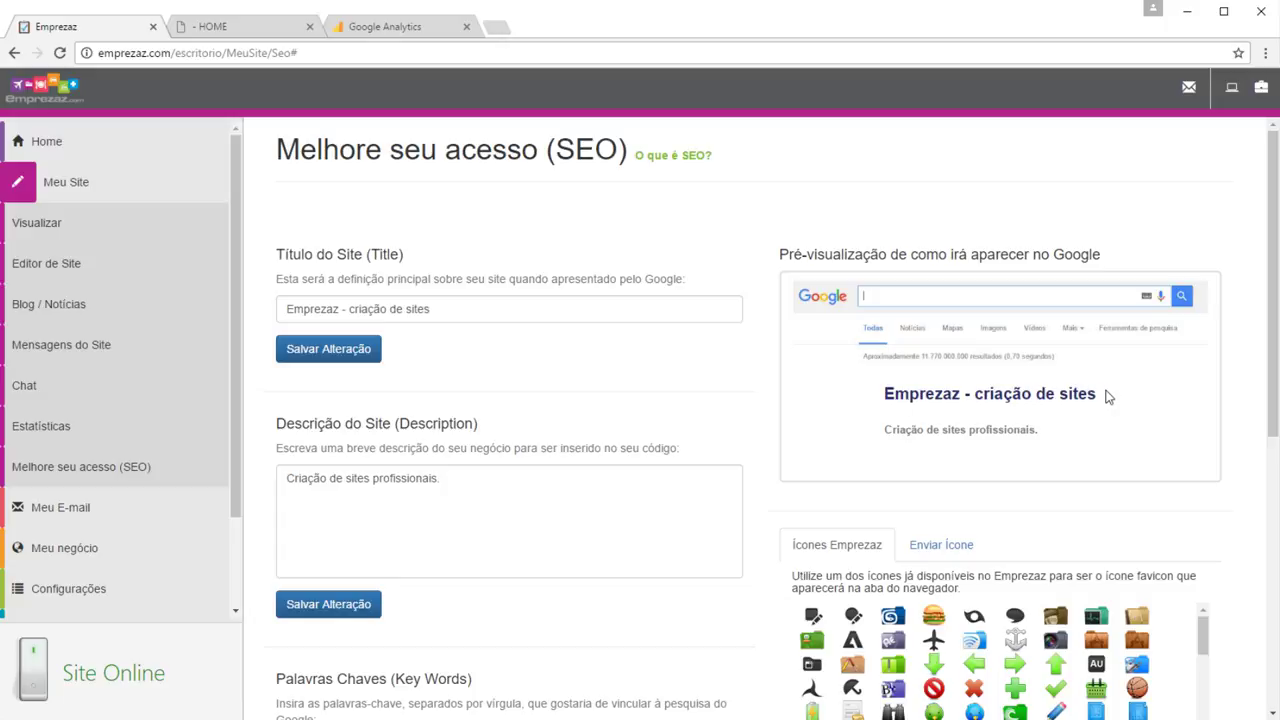
scroll(1108, 397, "down", 5)
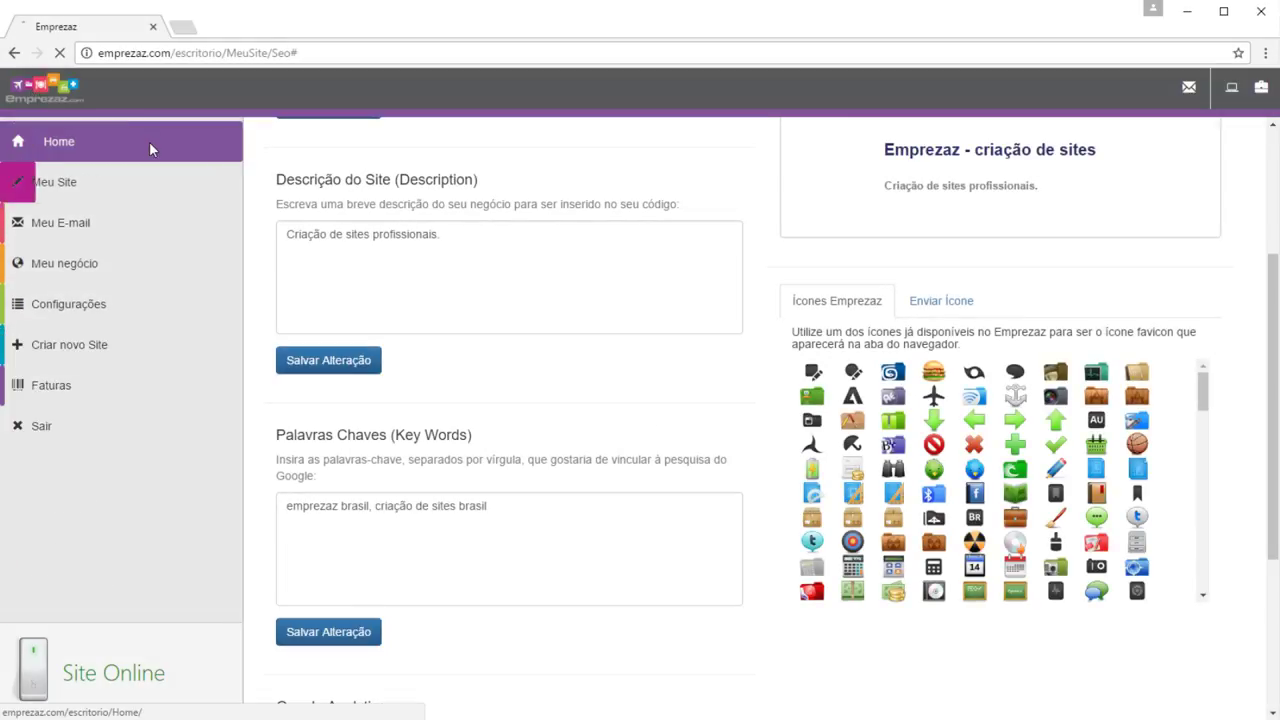
From Home, open the Meu E-mail webmail login and close it again
left_click(149, 141)
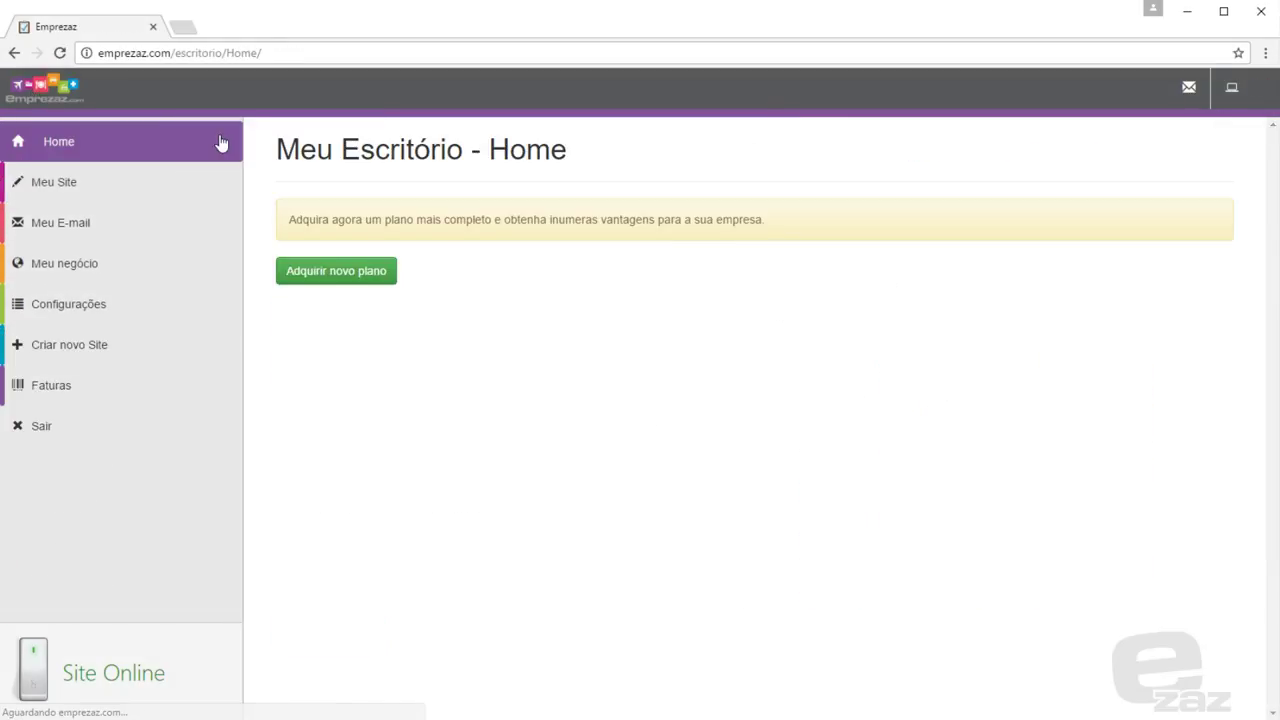
left_click(200, 230)
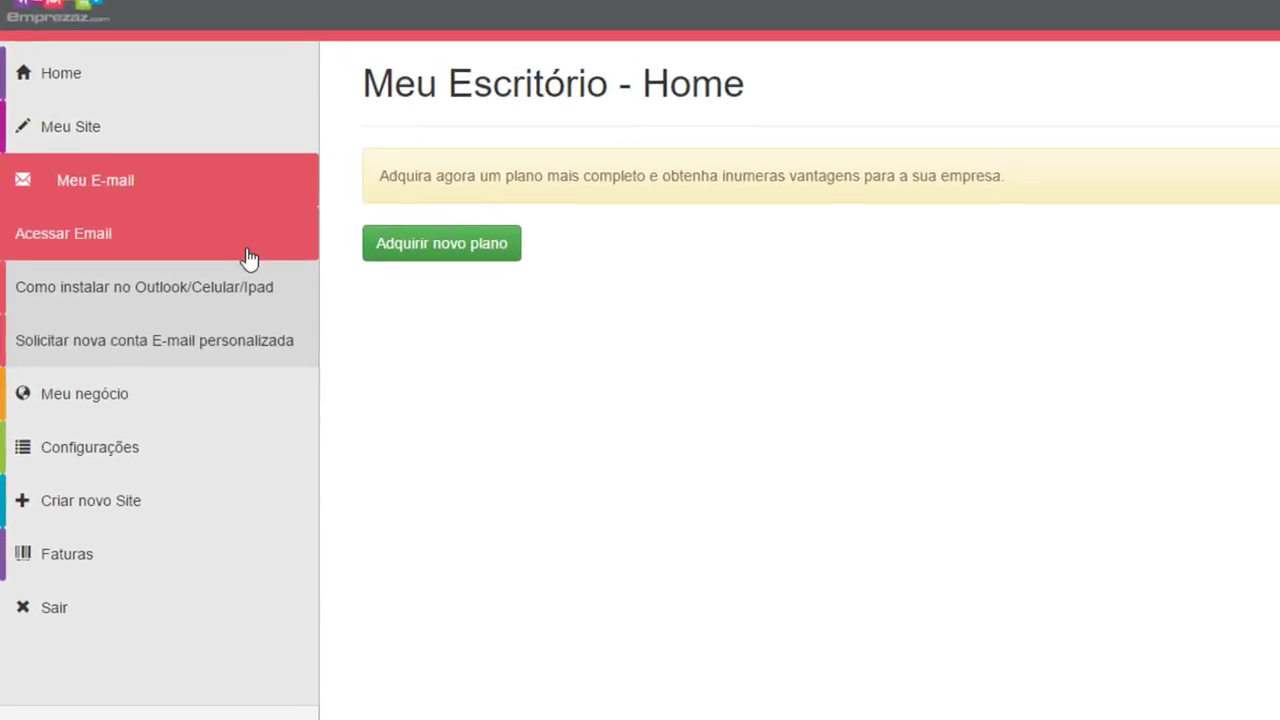
left_click(249, 258)
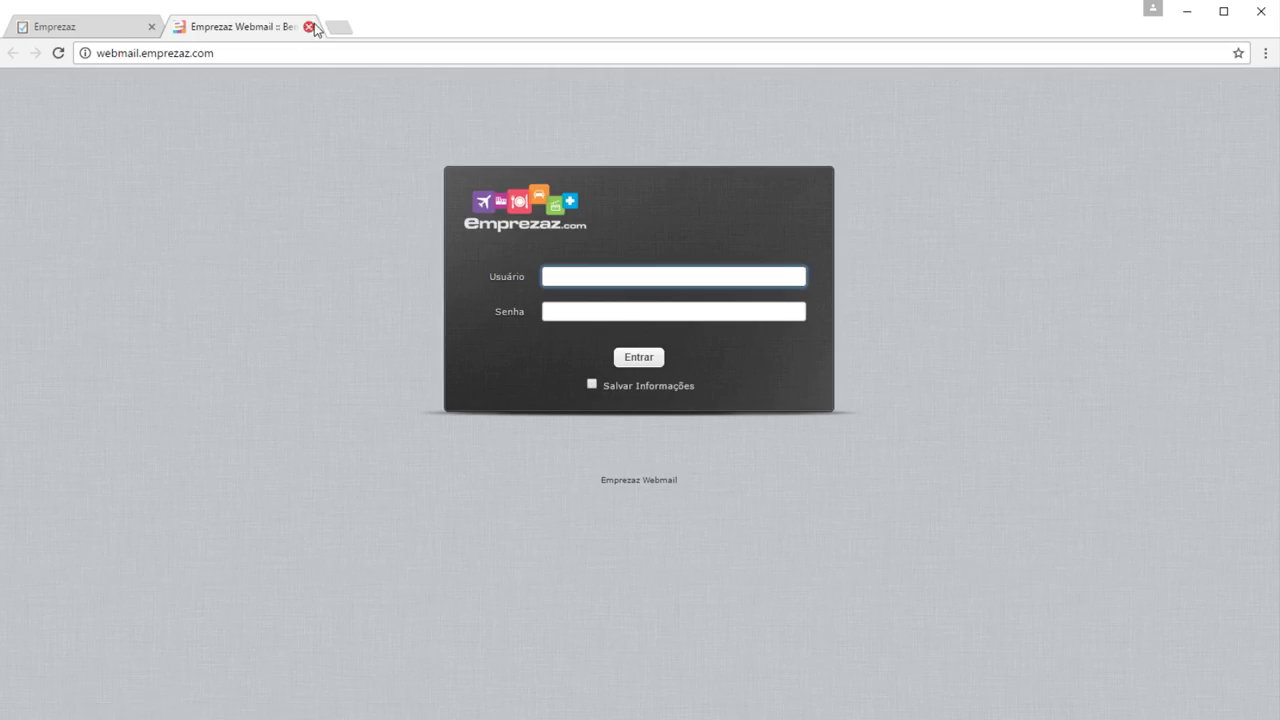
left_click(311, 27)
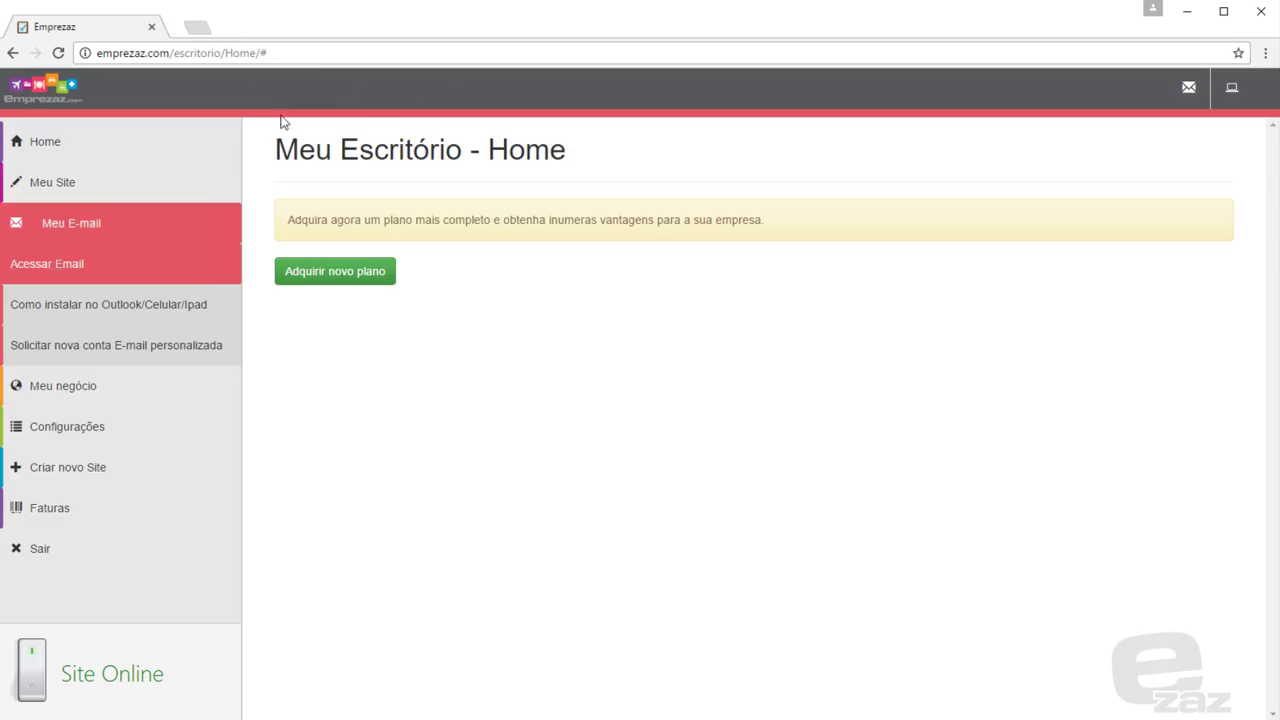
View the Outlook setup guide's first screenshot, then open Solicitar nova conta E-mail personalizada
left_click(211, 314)
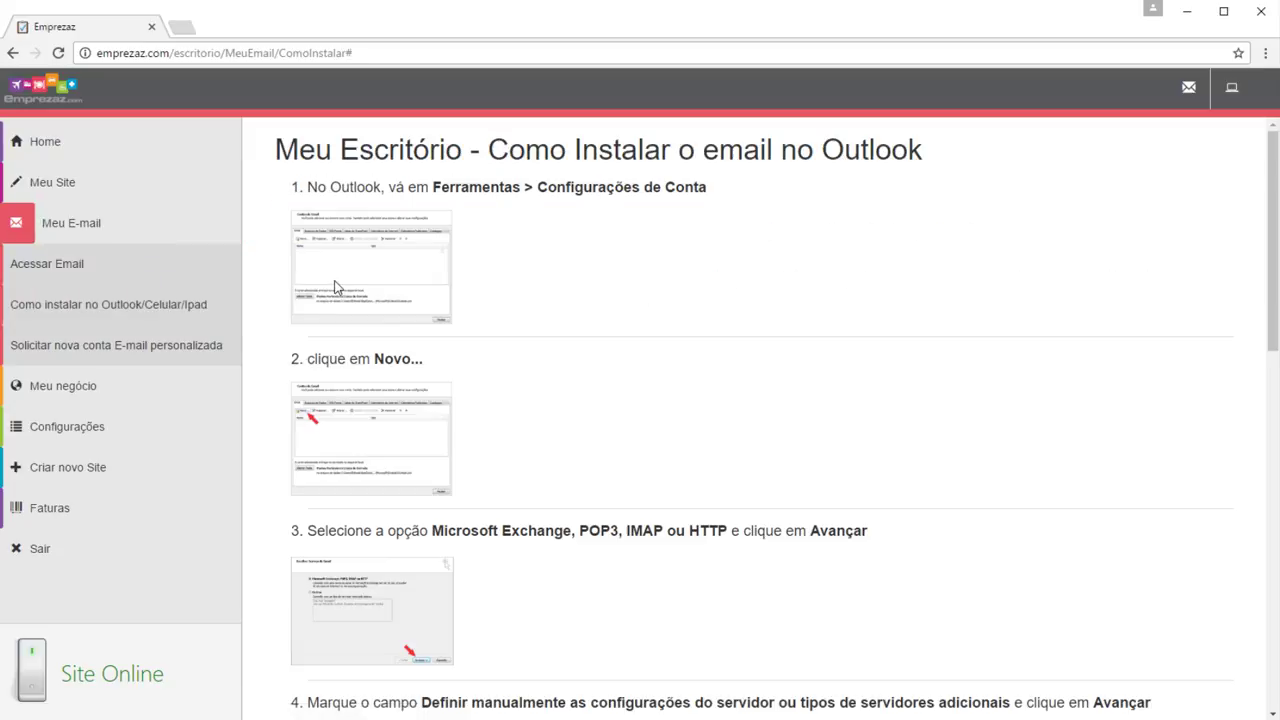
left_click(337, 287)
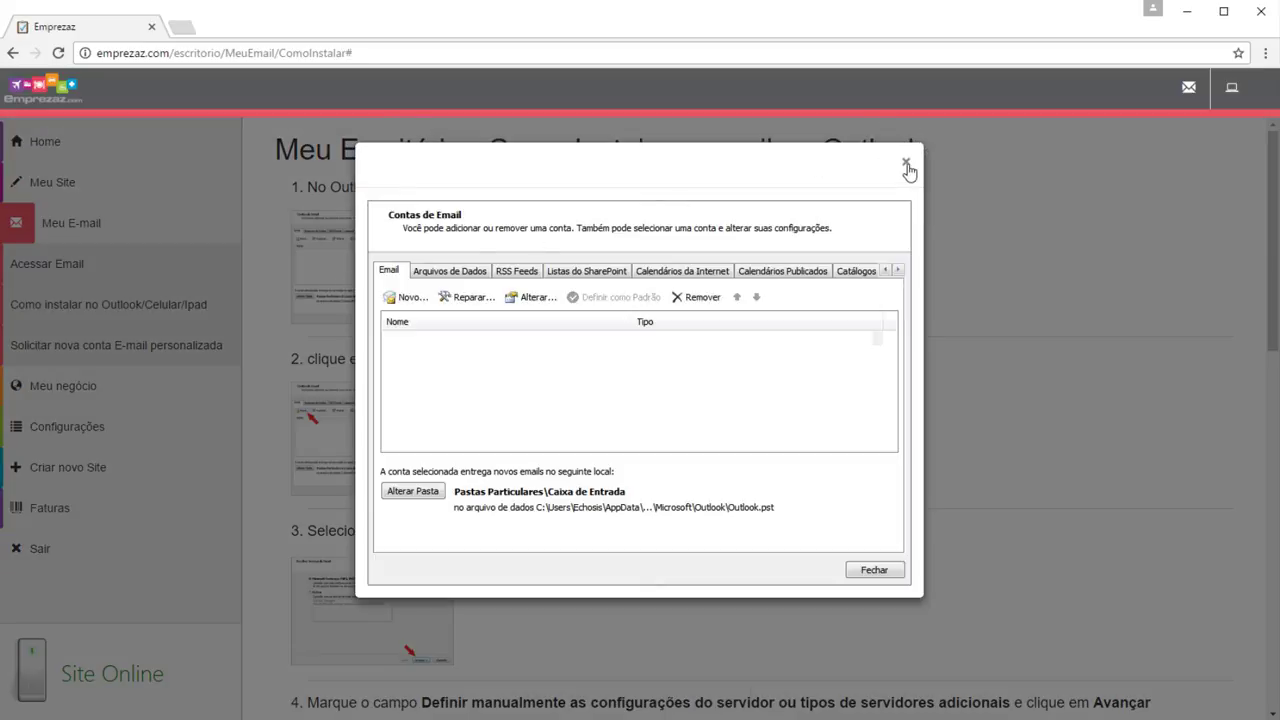
left_click(907, 166)
left_click(177, 345)
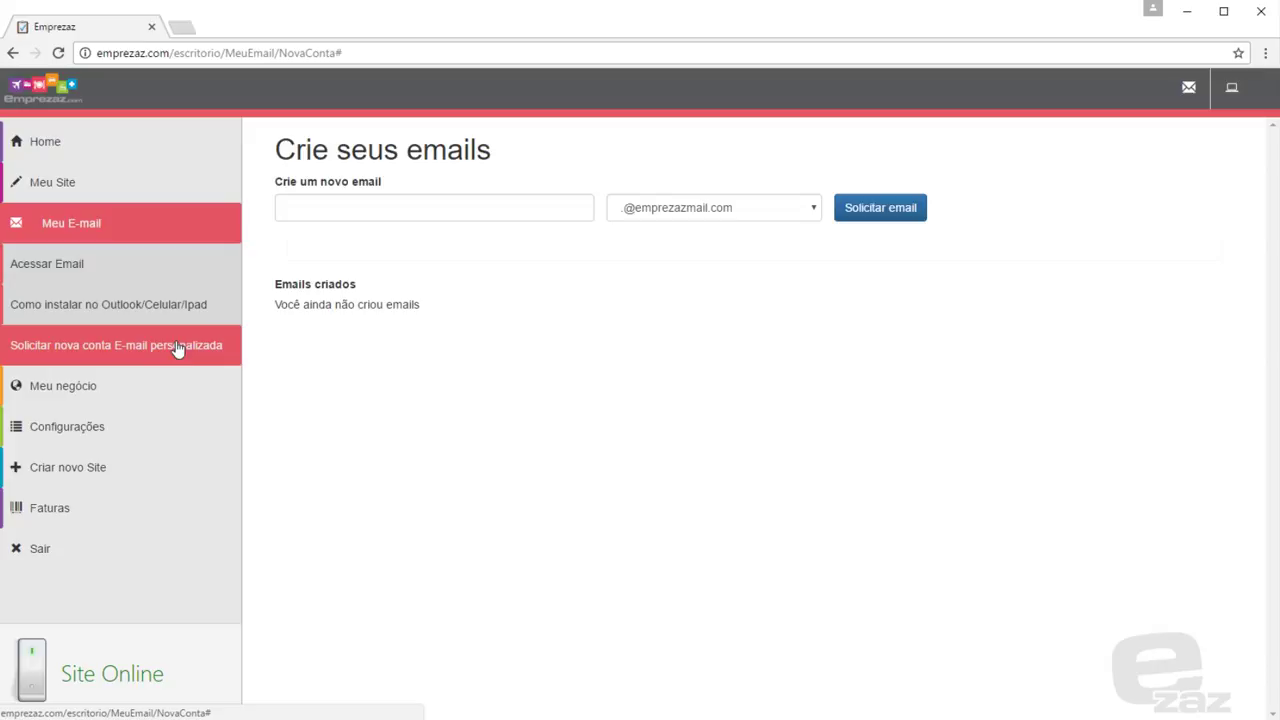
left_click(331, 218)
type("con")
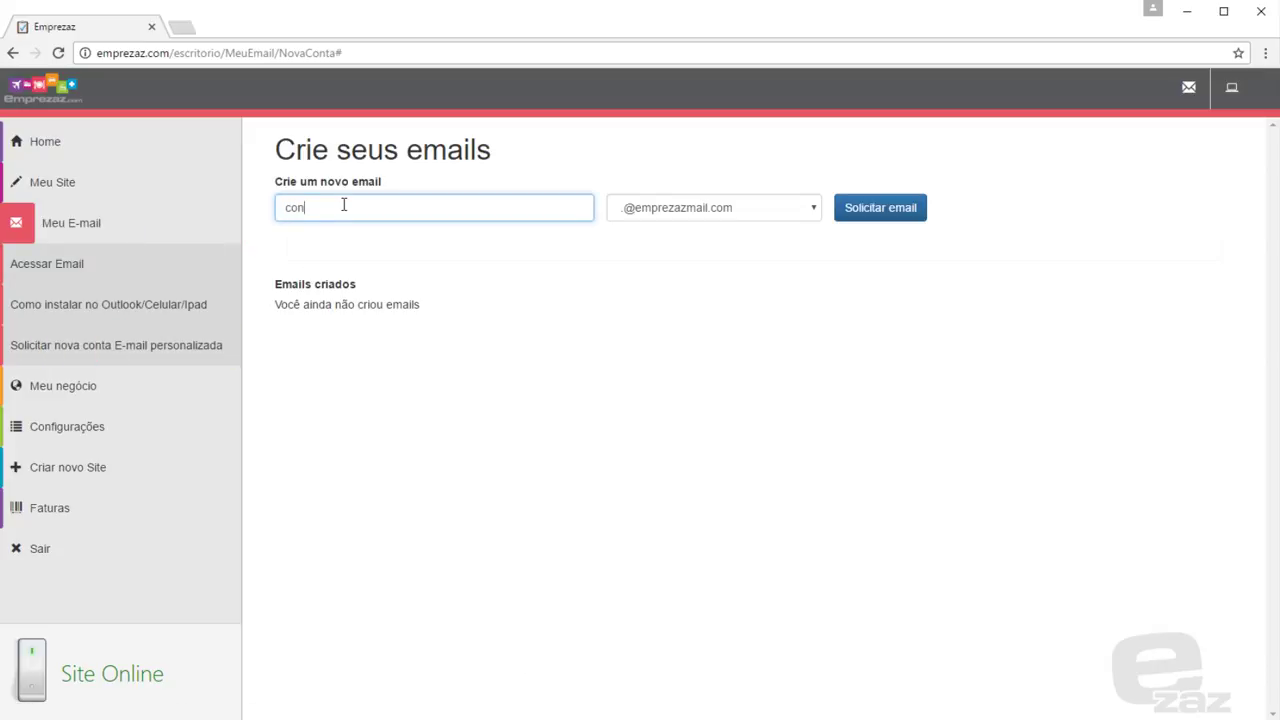
type("tato")
left_click(740, 210)
left_click(730, 228)
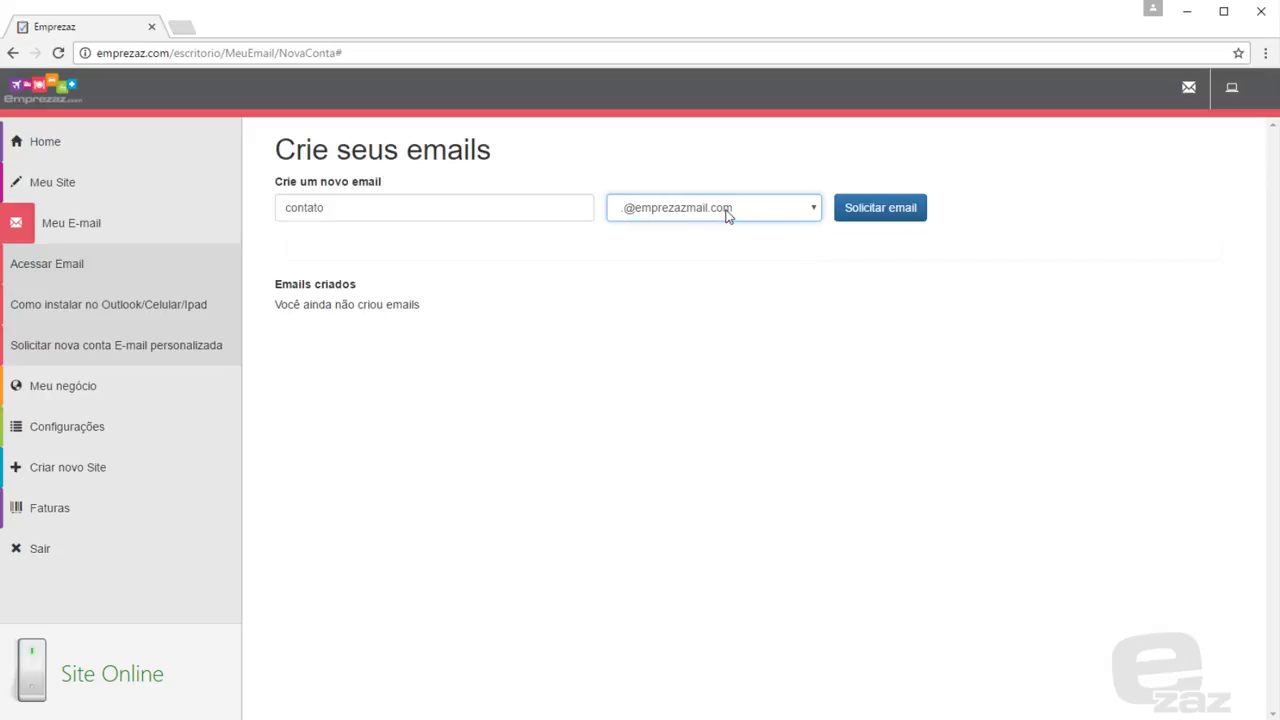
left_click(881, 211)
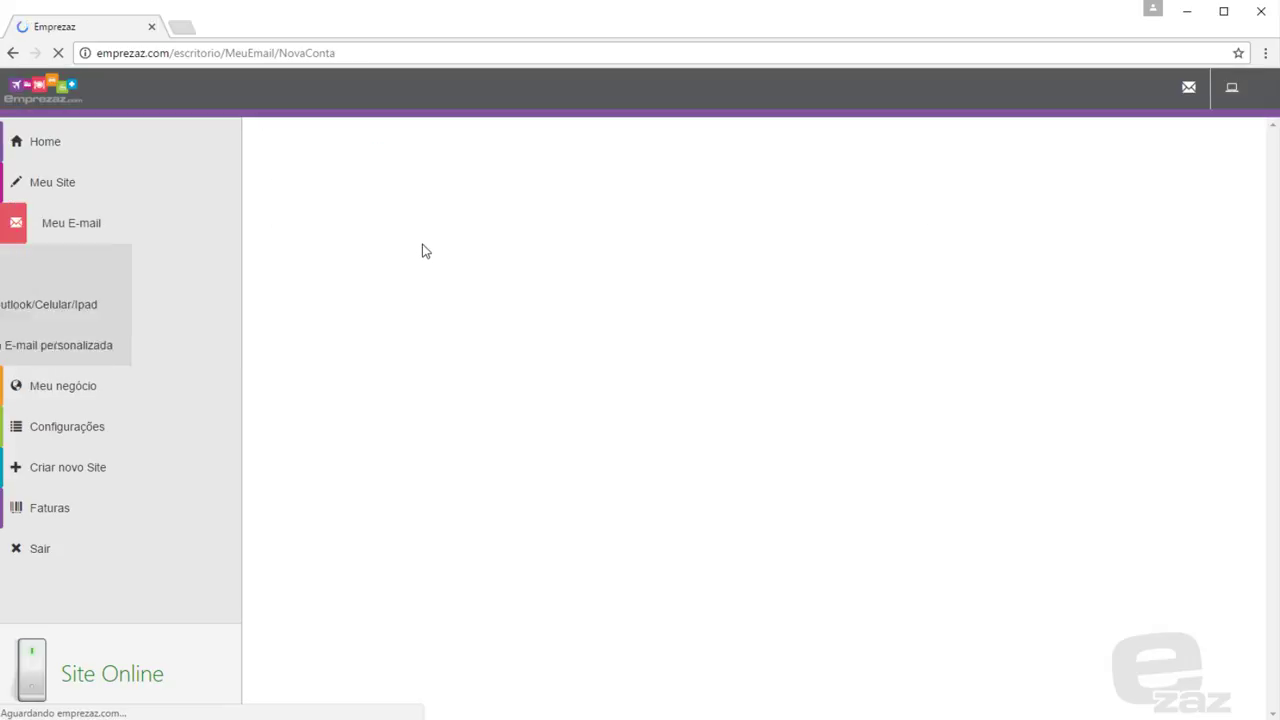
left_click(224, 393)
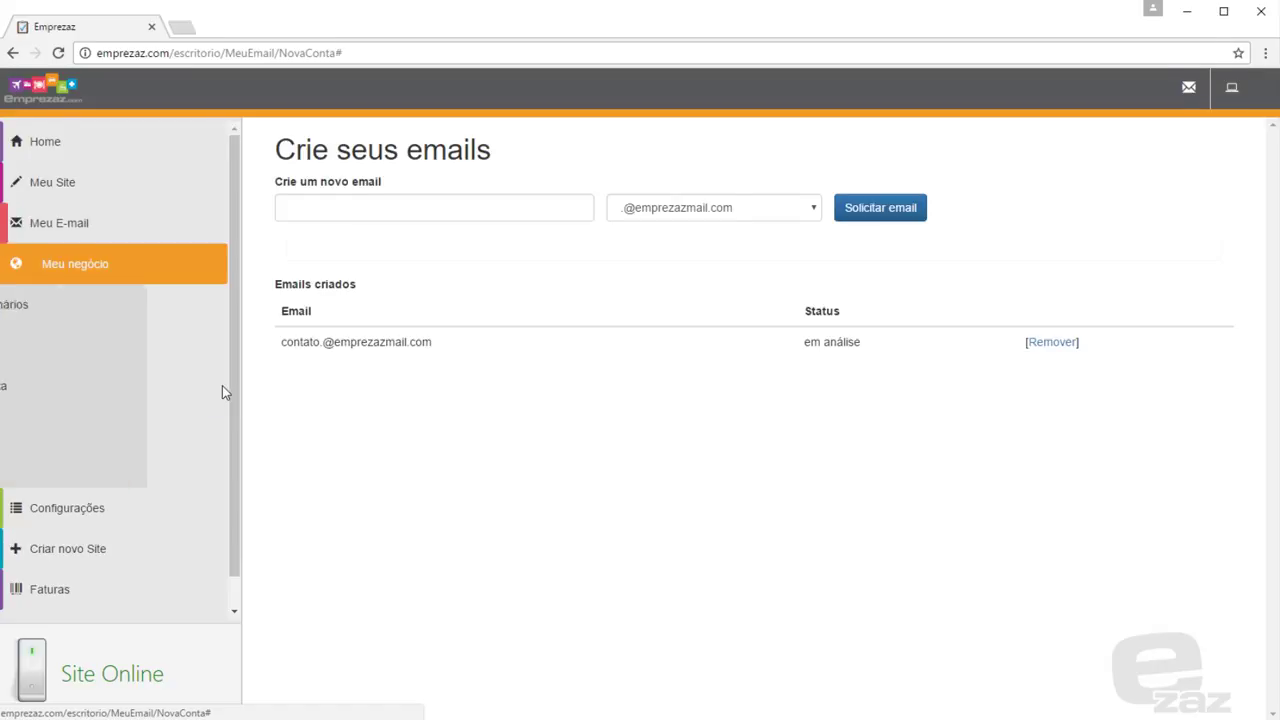
left_click(201, 318)
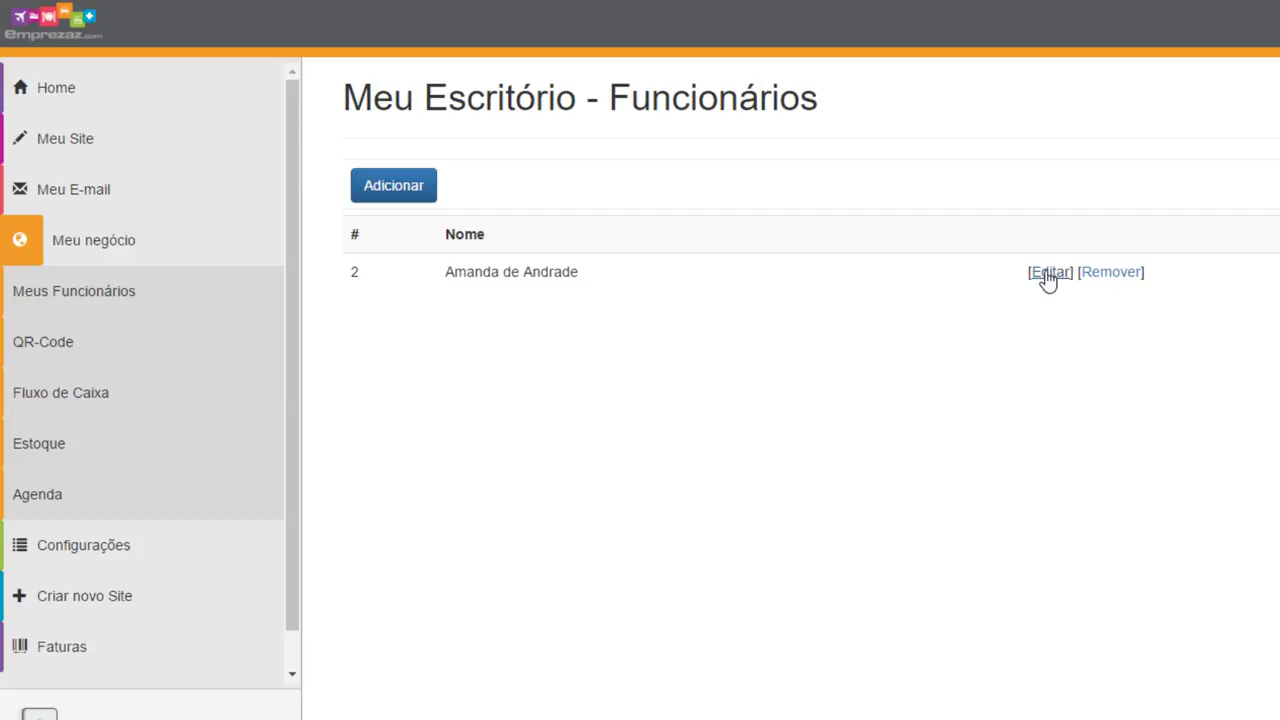
Glance at the QR-Code creation form, close it, and go to Fluxo de Caixa
left_click(251, 345)
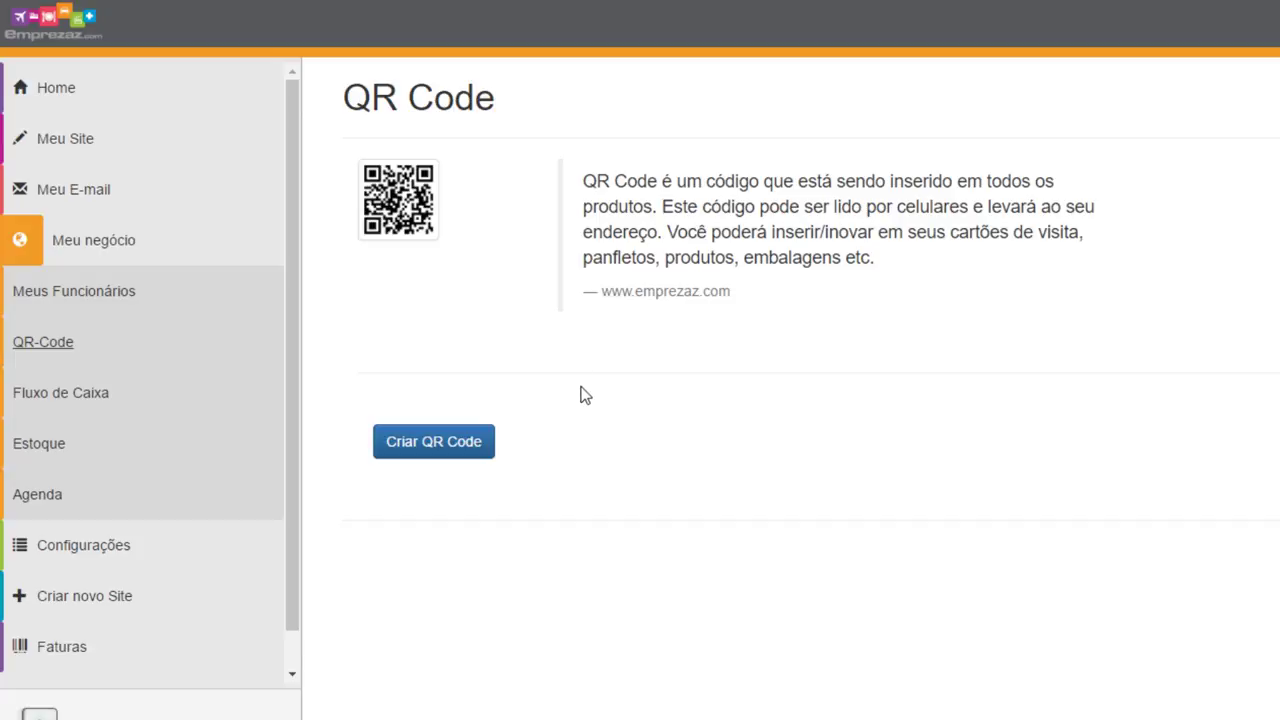
left_click(450, 443)
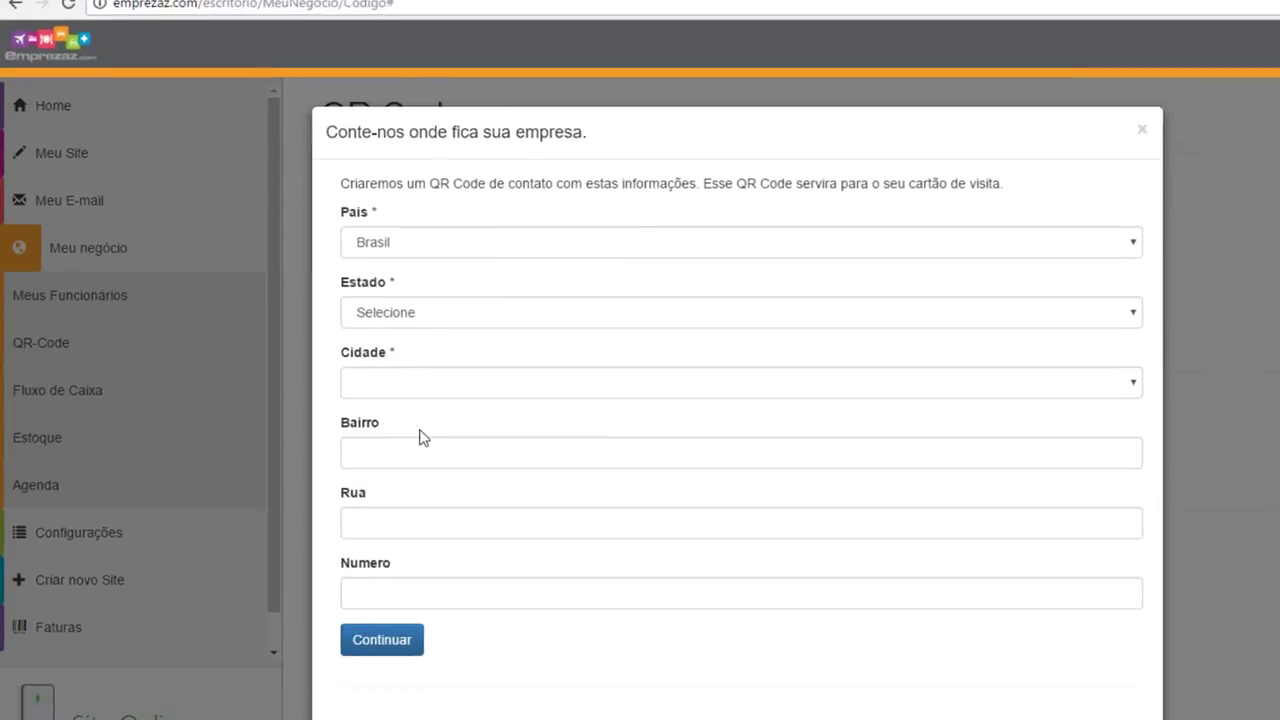
scroll(361, 425, "down", 1)
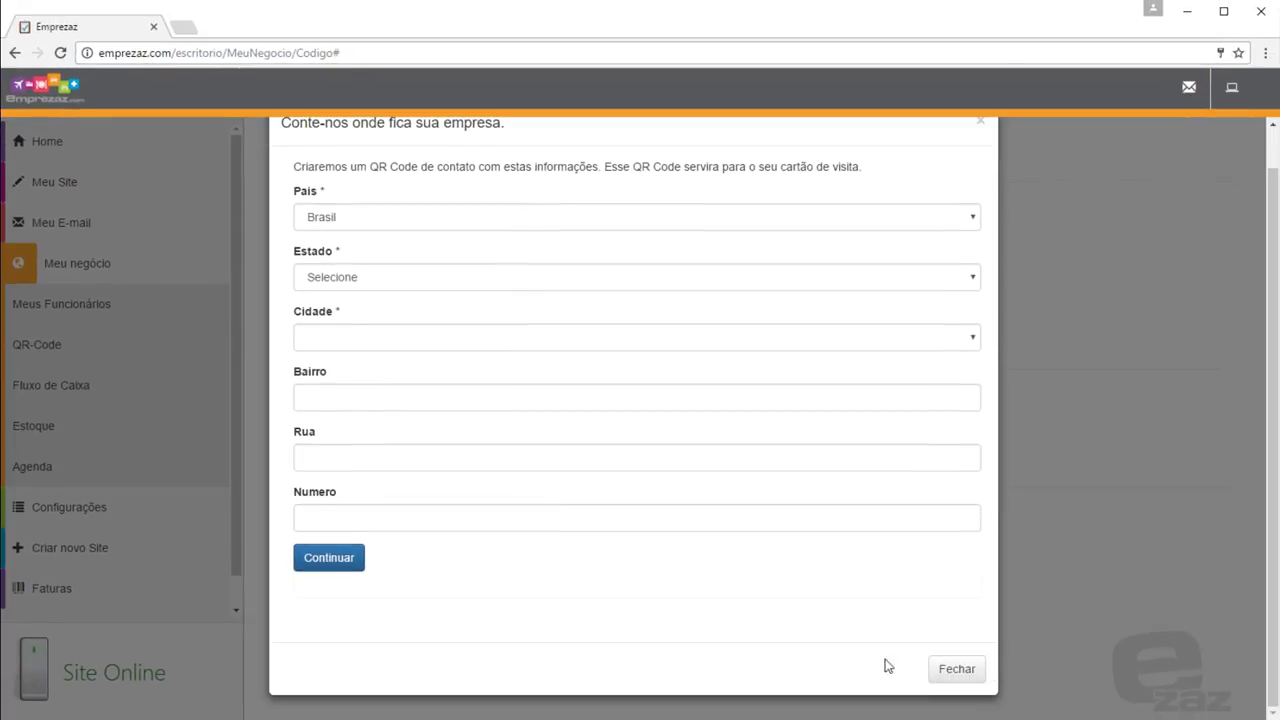
left_click(949, 673)
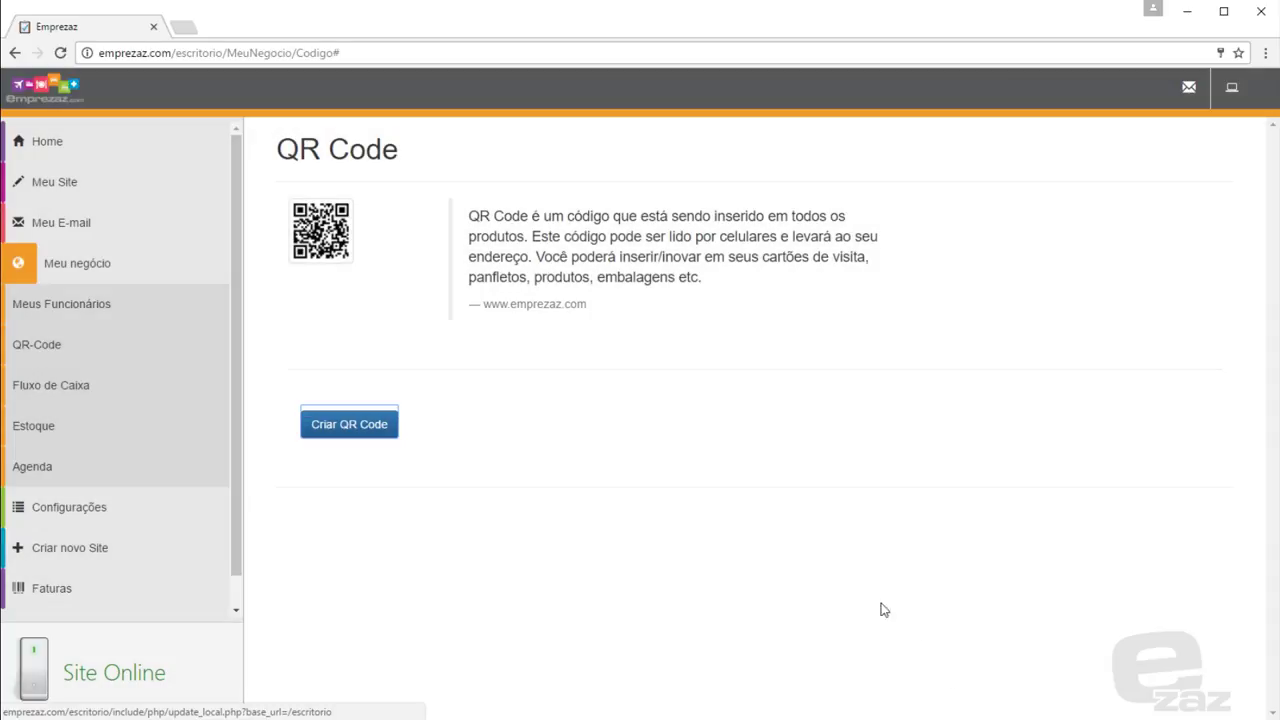
left_click(194, 387)
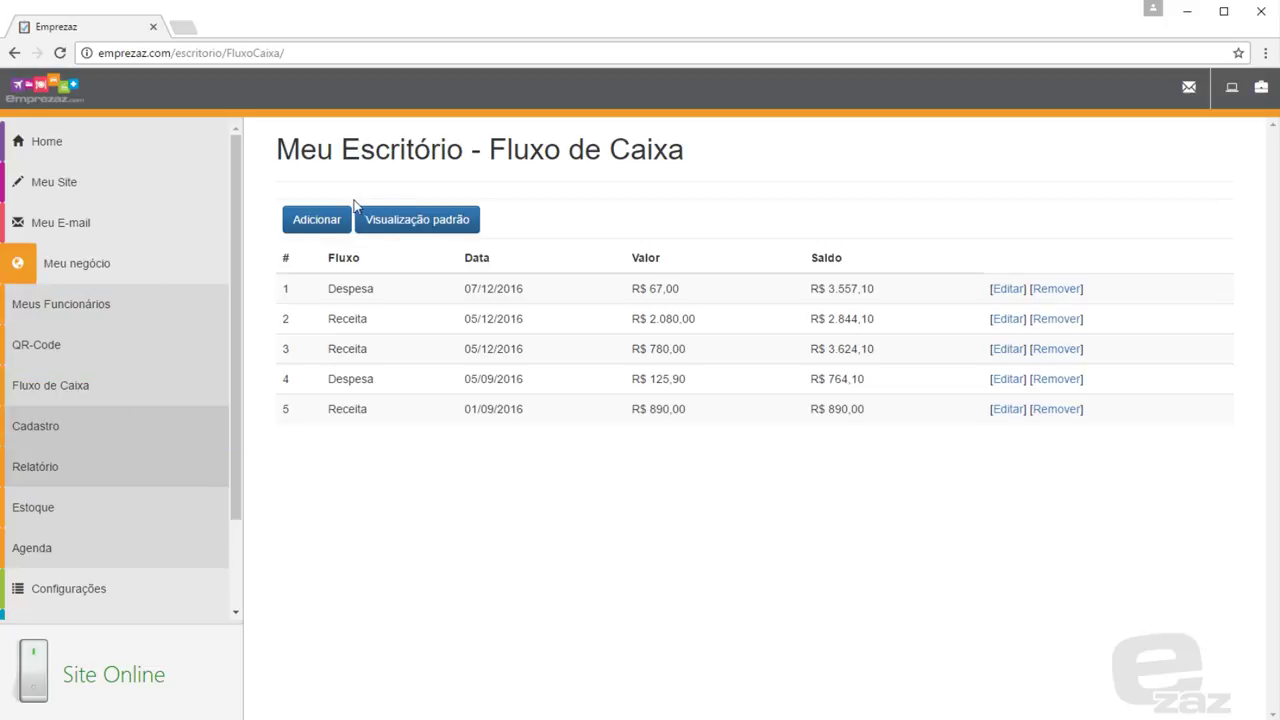
Start a new expense transaction described 'Internet' with amount R$ 148,00
left_click(325, 222)
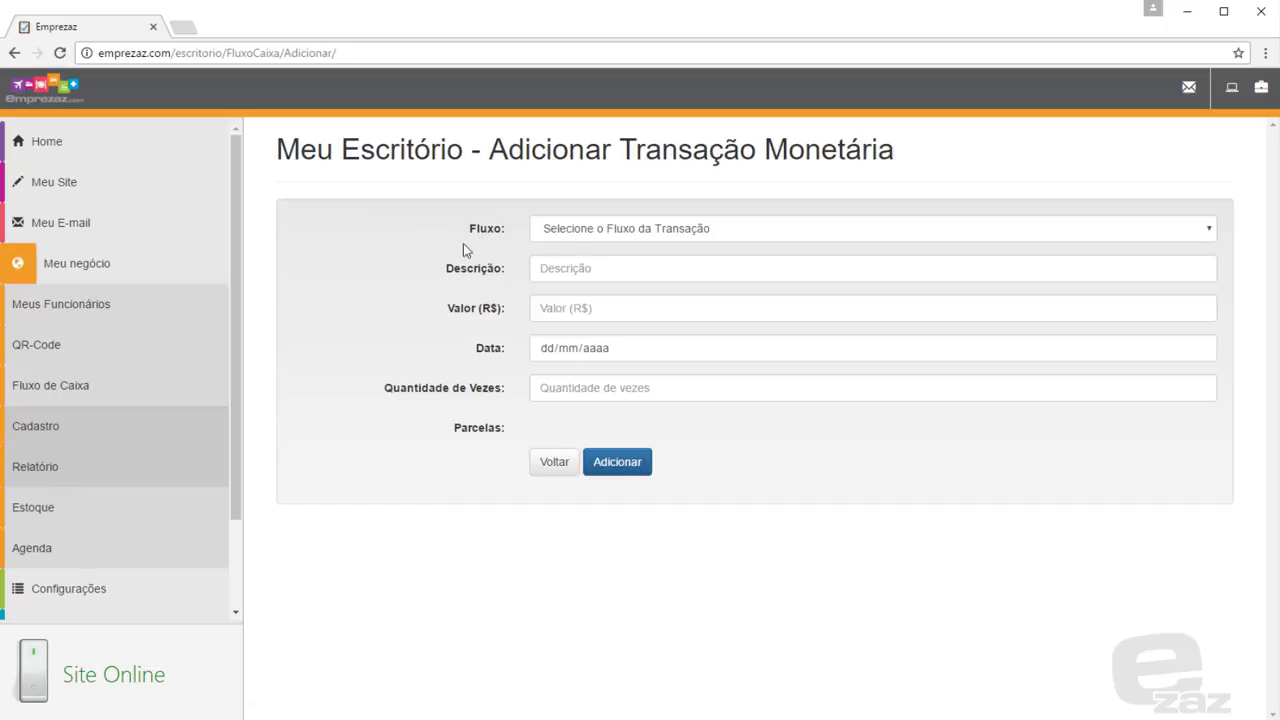
left_click(556, 236)
left_click(569, 270)
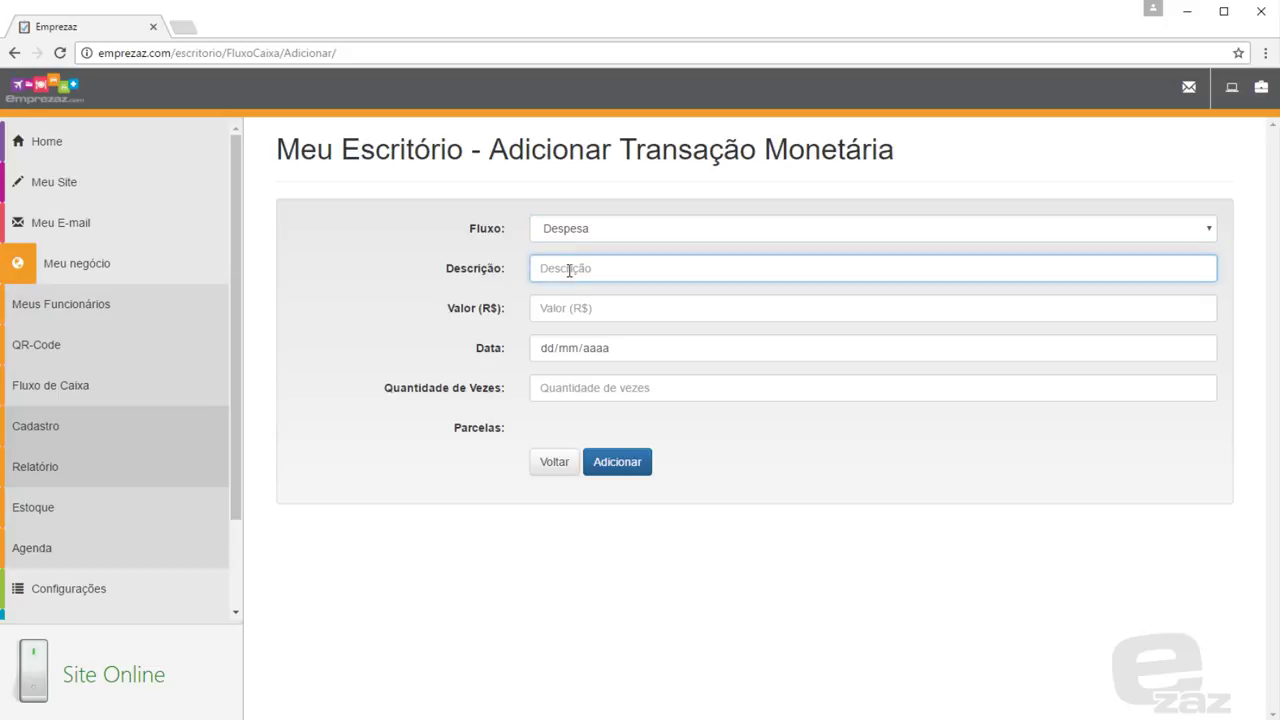
type("Internet")
left_click(572, 312)
type("14")
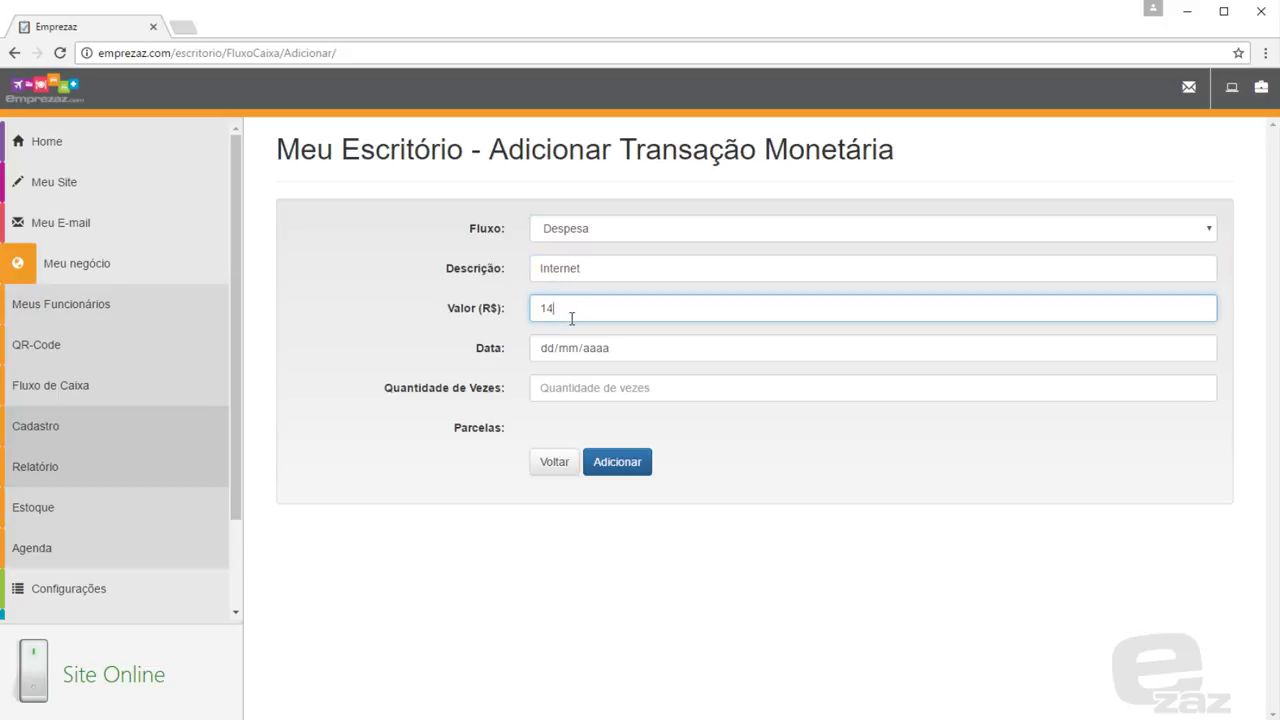
type(",800")
Date the expense 07/12/2016 with one confirmed installment and save it
left_click(1199, 348)
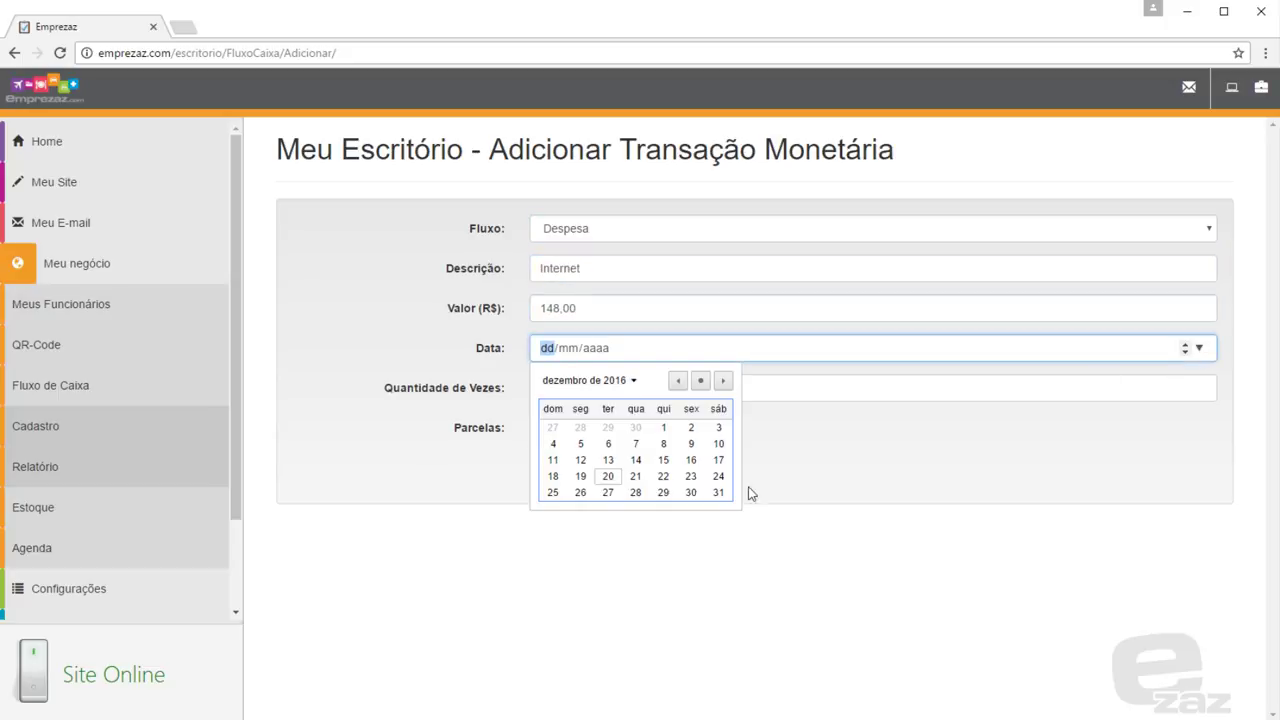
left_click(645, 447)
left_click(617, 389)
type("1")
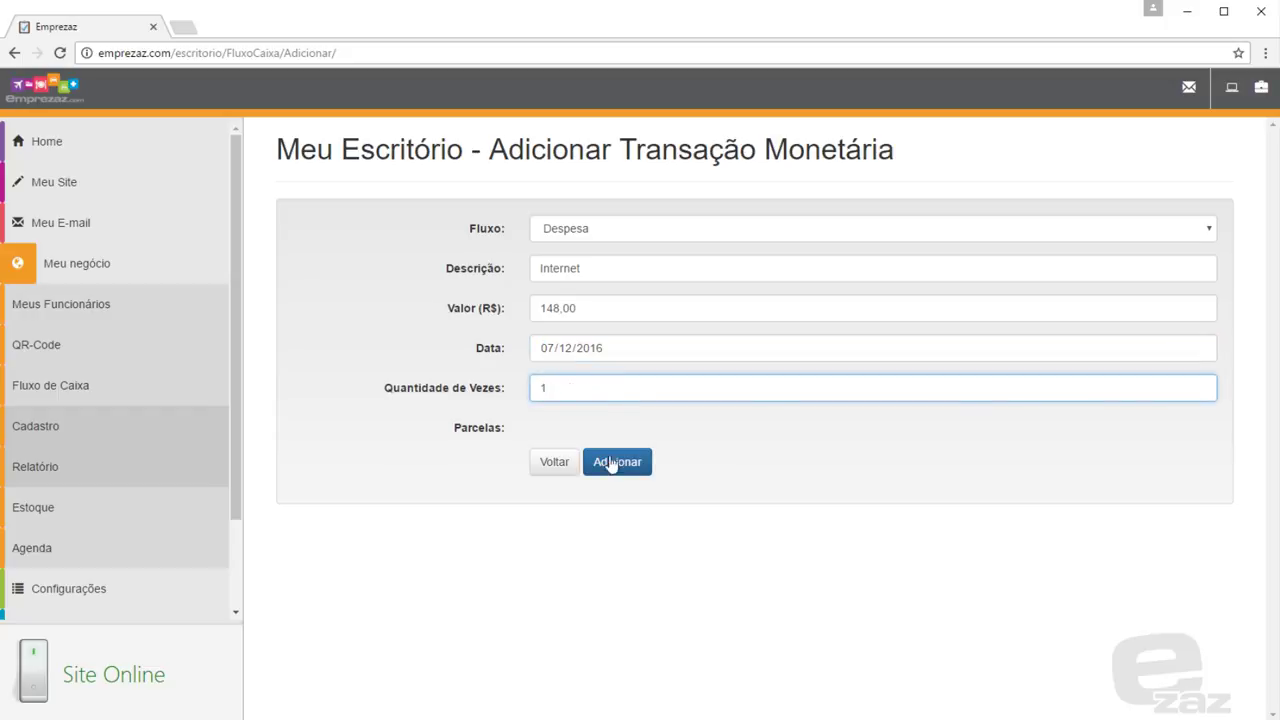
left_click(610, 460)
left_click(1055, 435)
left_click(612, 490)
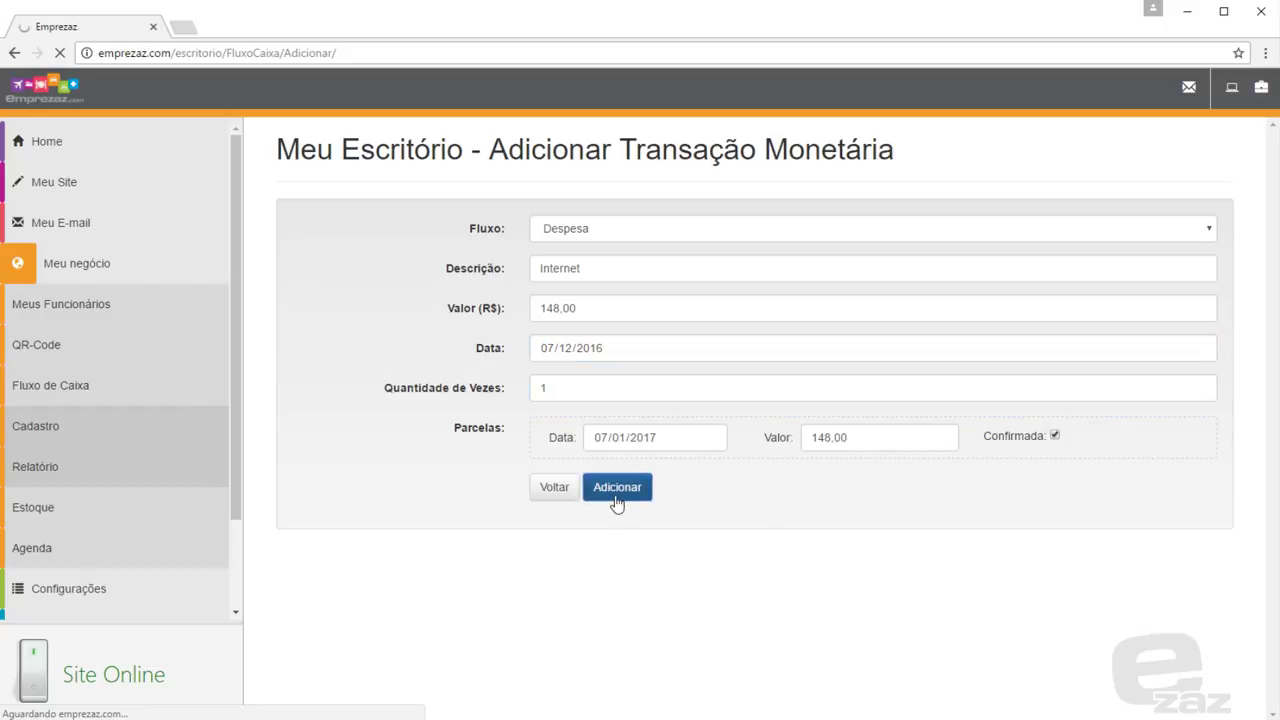
Switch to the detailed single-table view of cash-flow entries, then open Relatório
left_click(447, 226)
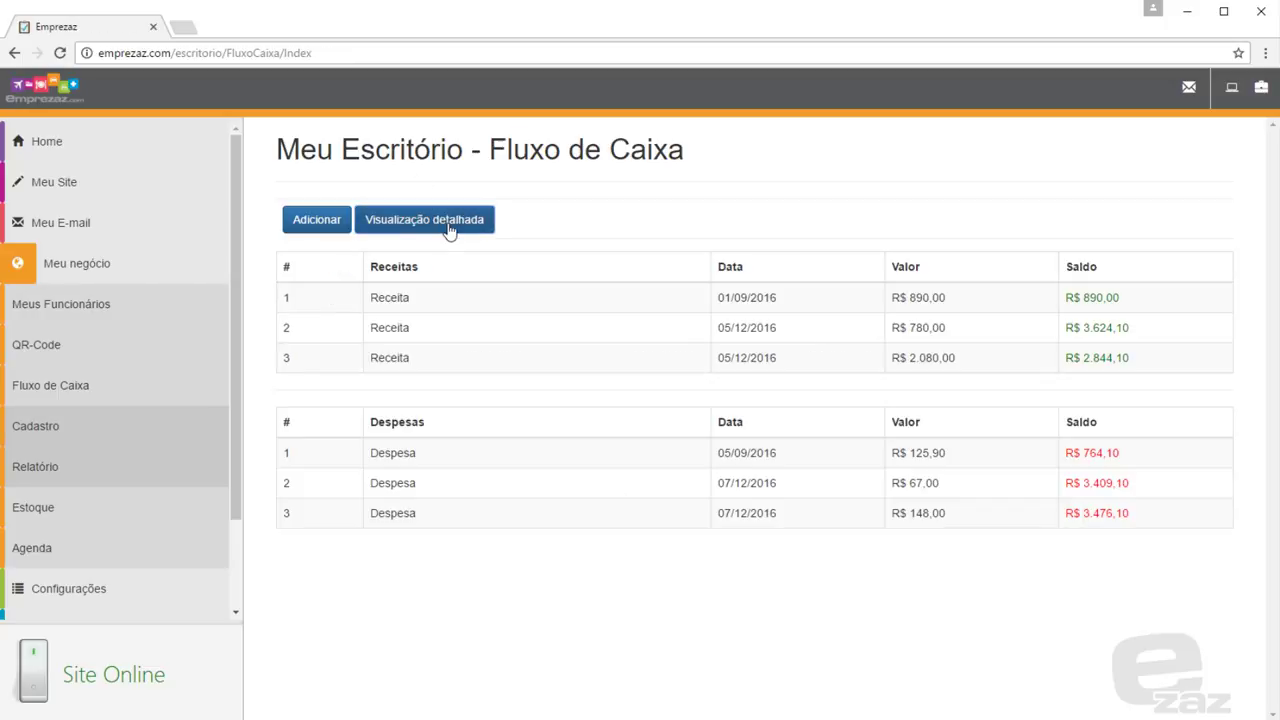
left_click(449, 229)
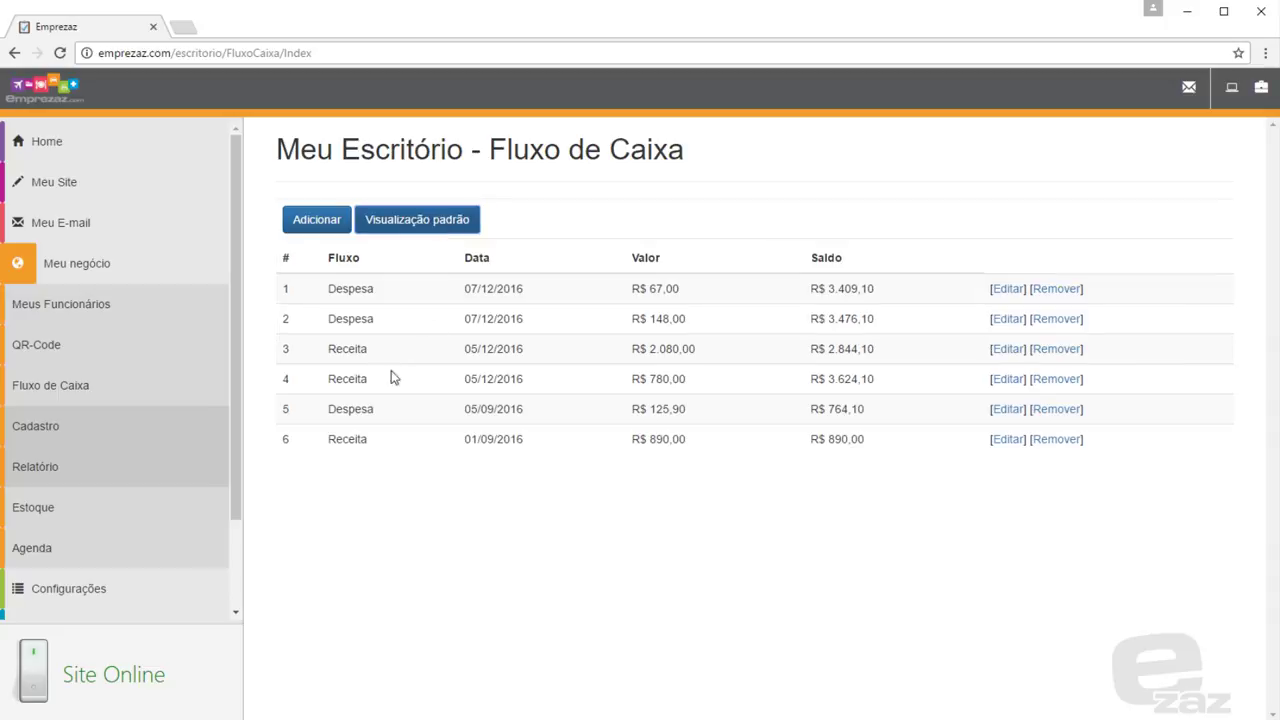
left_click(213, 470)
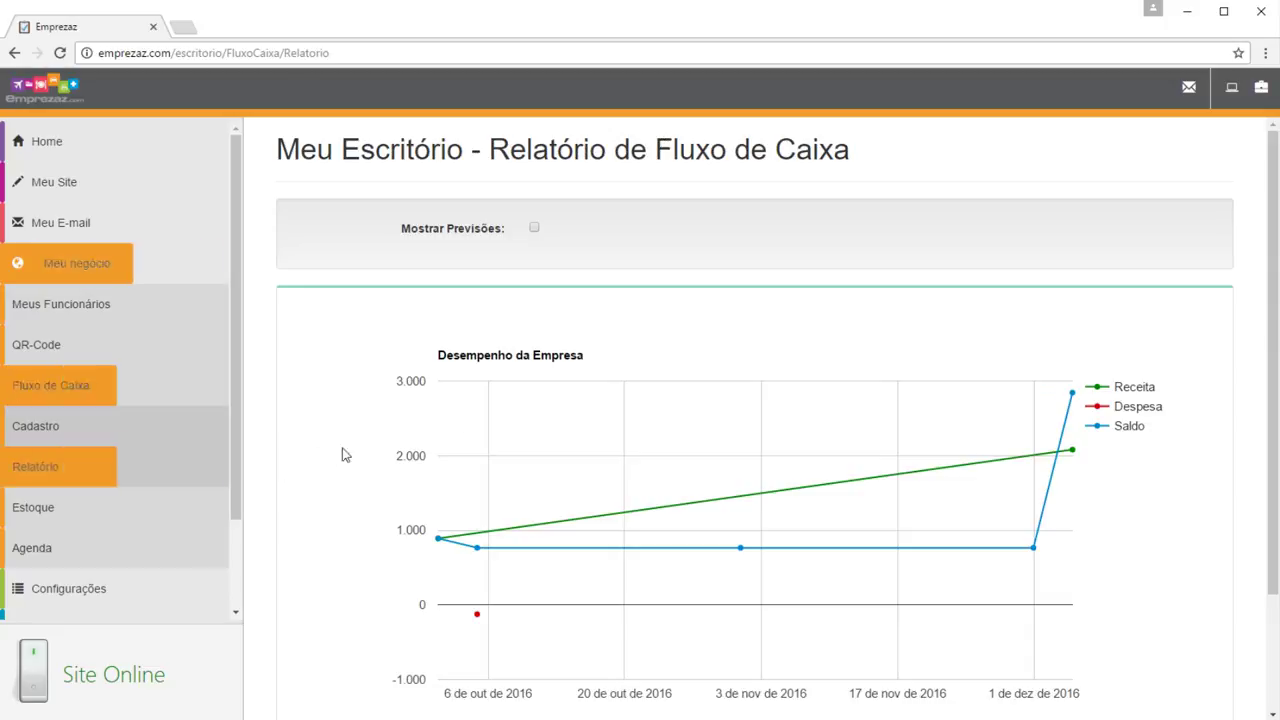
Scroll through the 'Desempenho da Empresa' chart, then open the Estoque inventory list
scroll(406, 438, "down", 2)
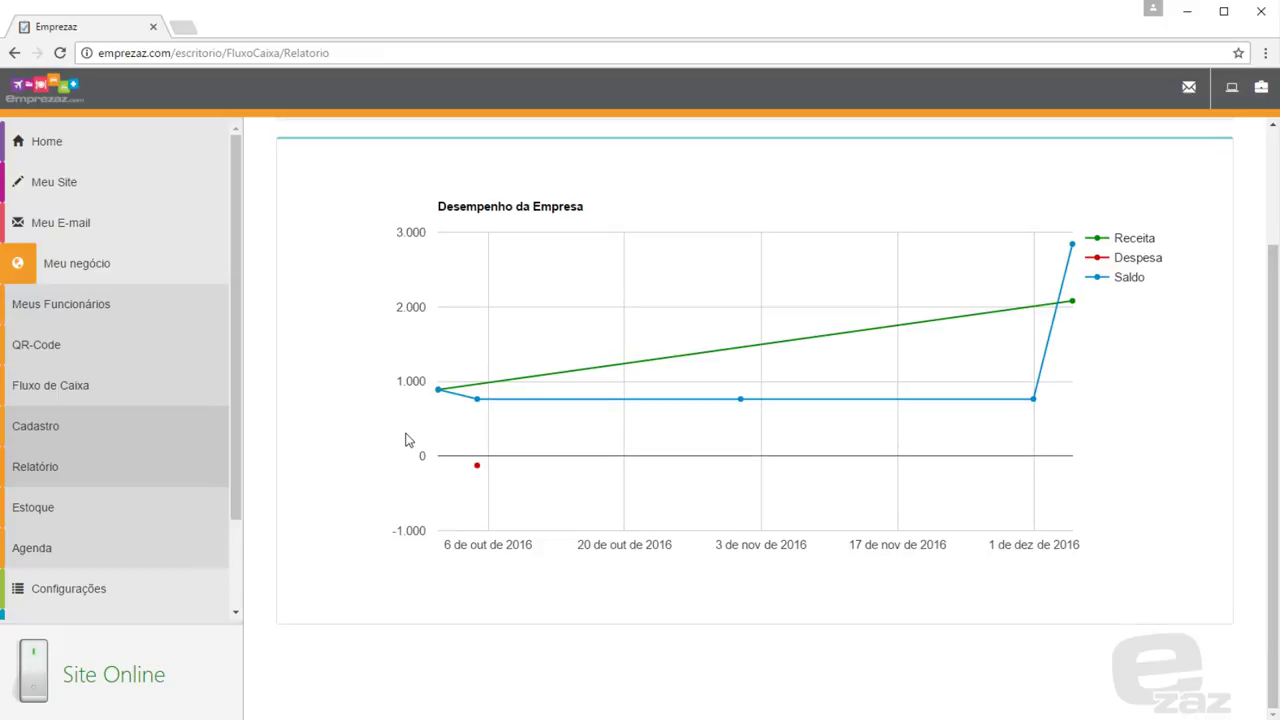
scroll(406, 438, "up", 2)
mouse_move(477, 558)
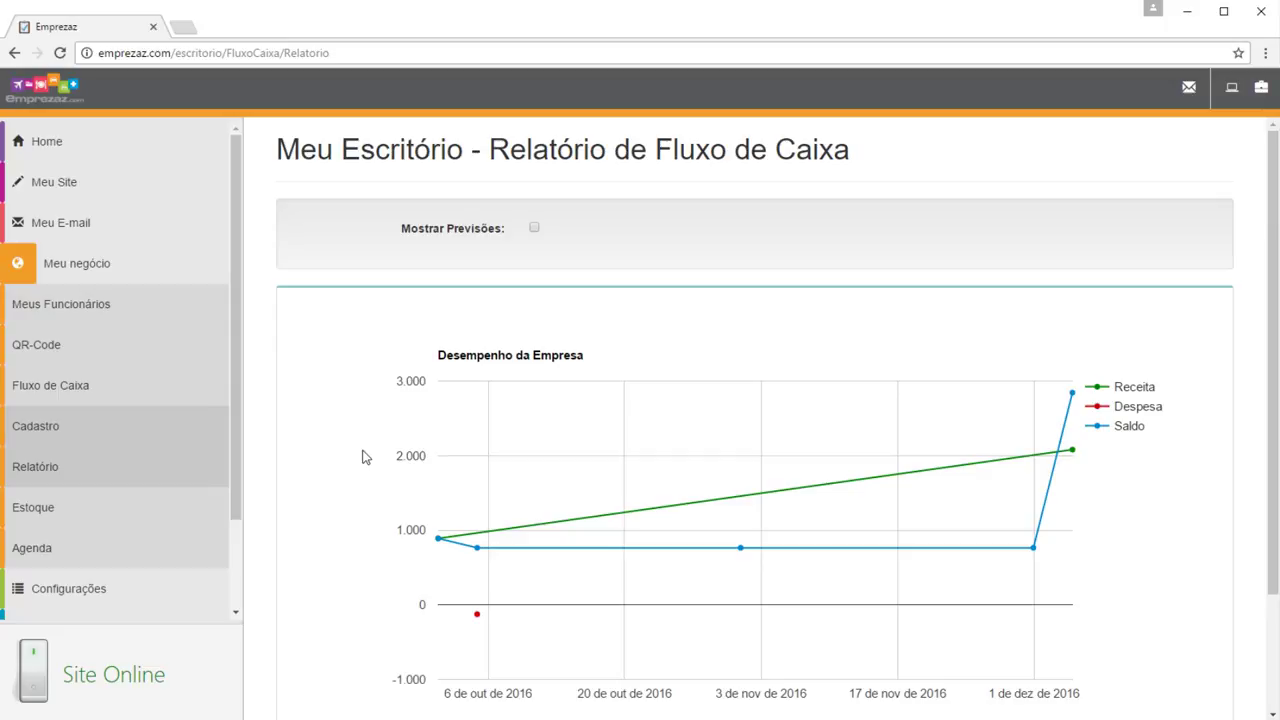
left_click(204, 507)
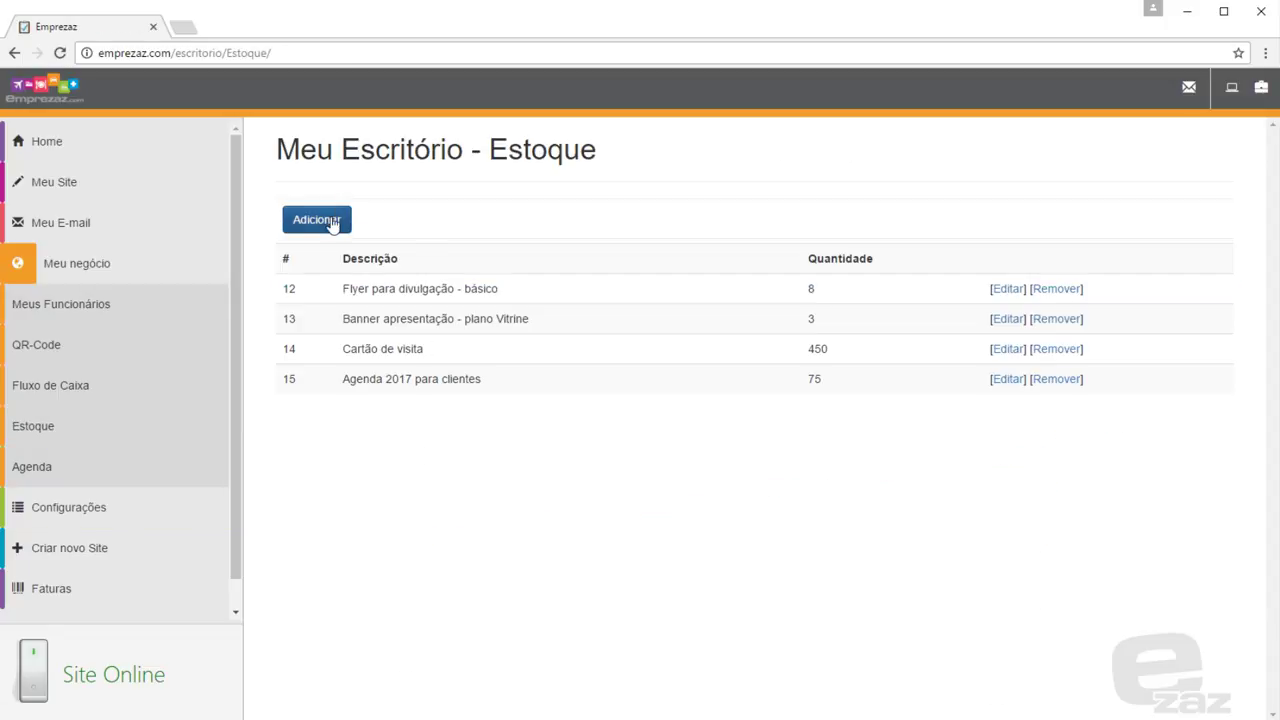
Add stock item 'Caretas personalizas' with quantity 250
left_click(330, 222)
left_click(559, 231)
type("Car")
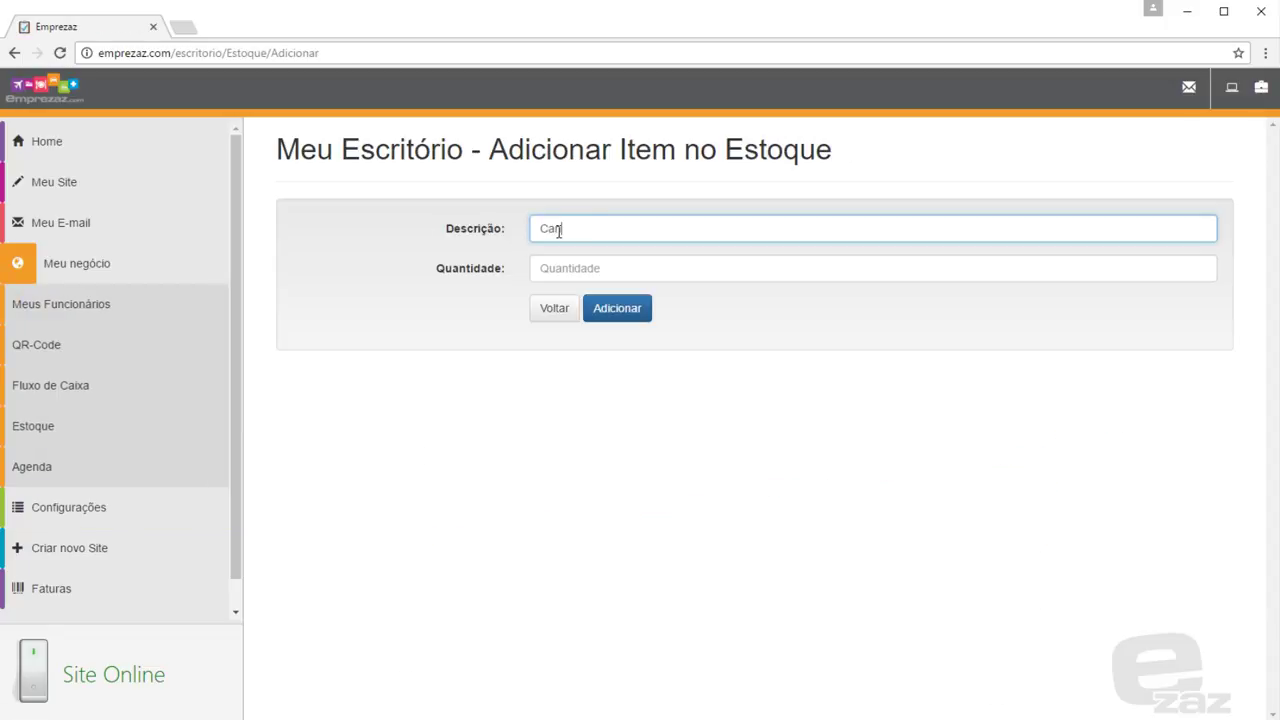
type("etas personalizas")
left_click(569, 268)
type("250")
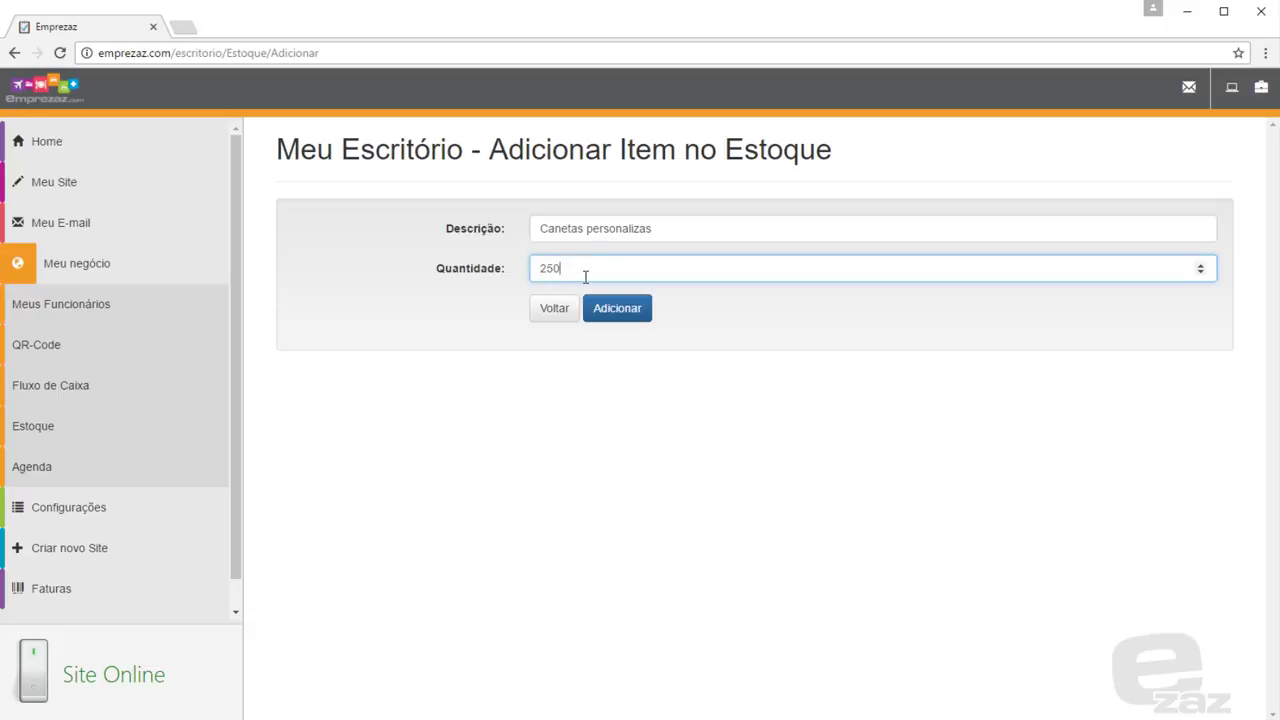
left_click(647, 310)
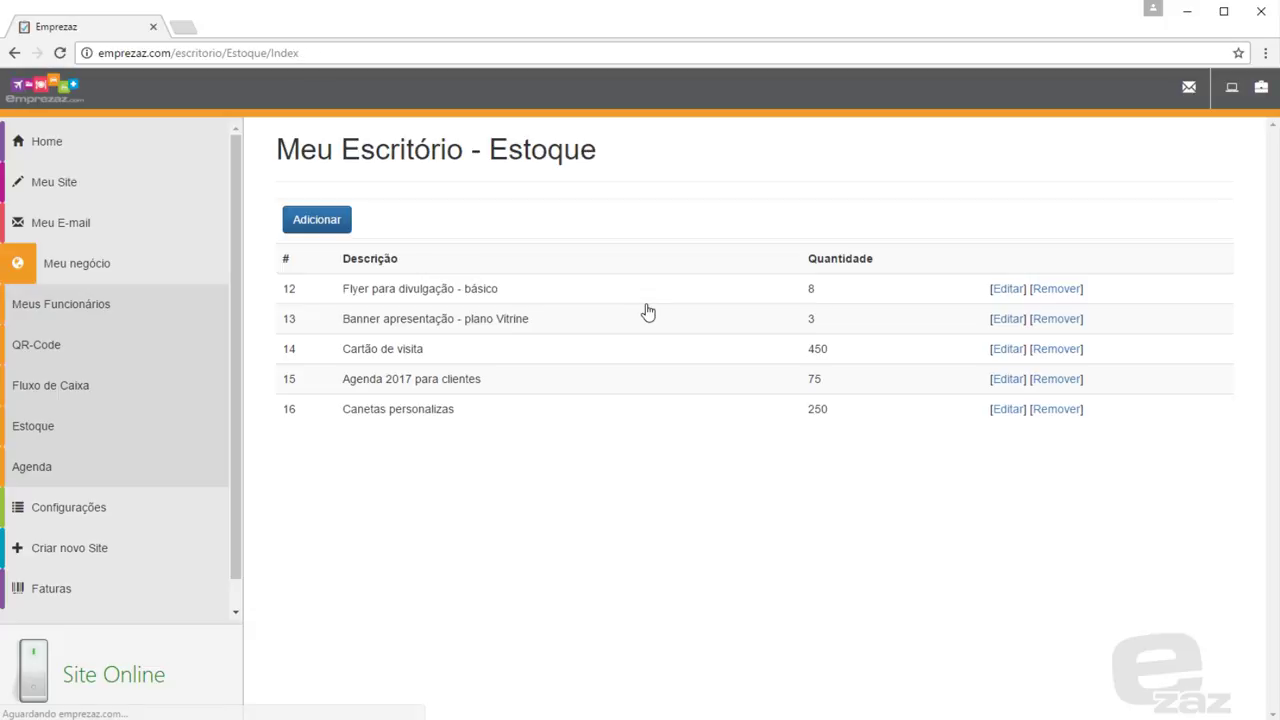
Grant the first access-level role the Postagens permission and save it
left_click(203, 506)
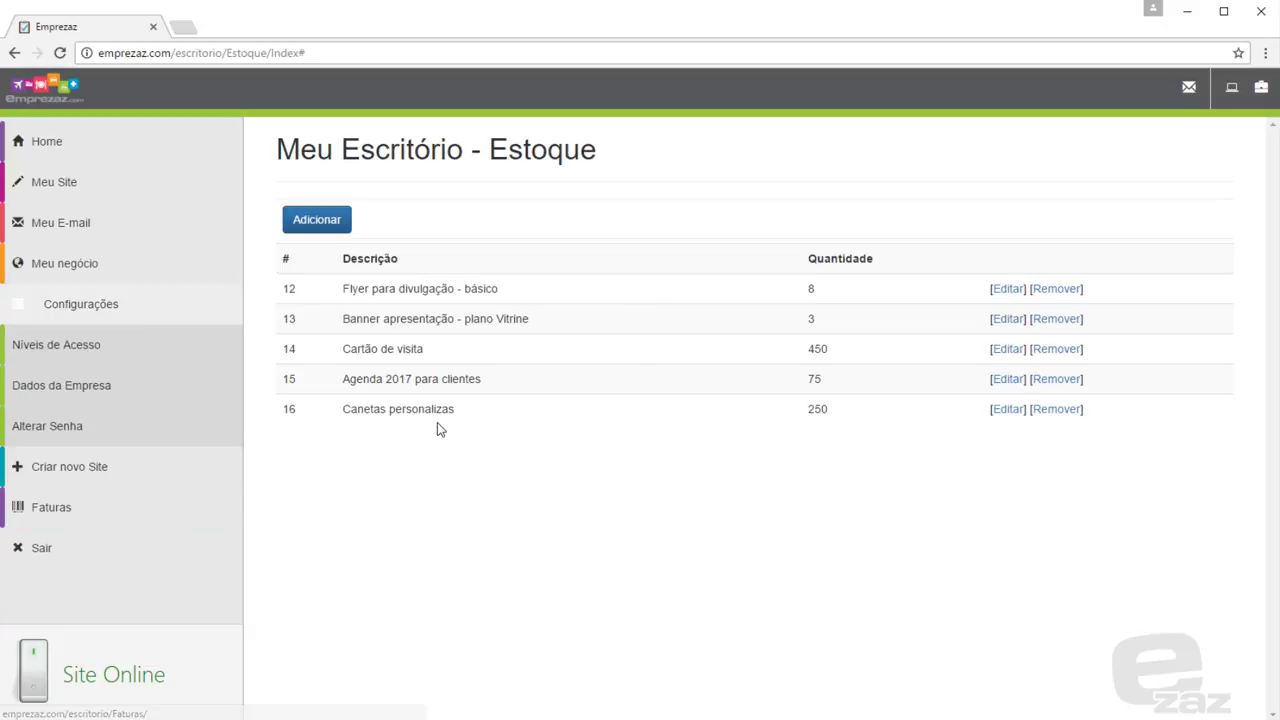
left_click(199, 352)
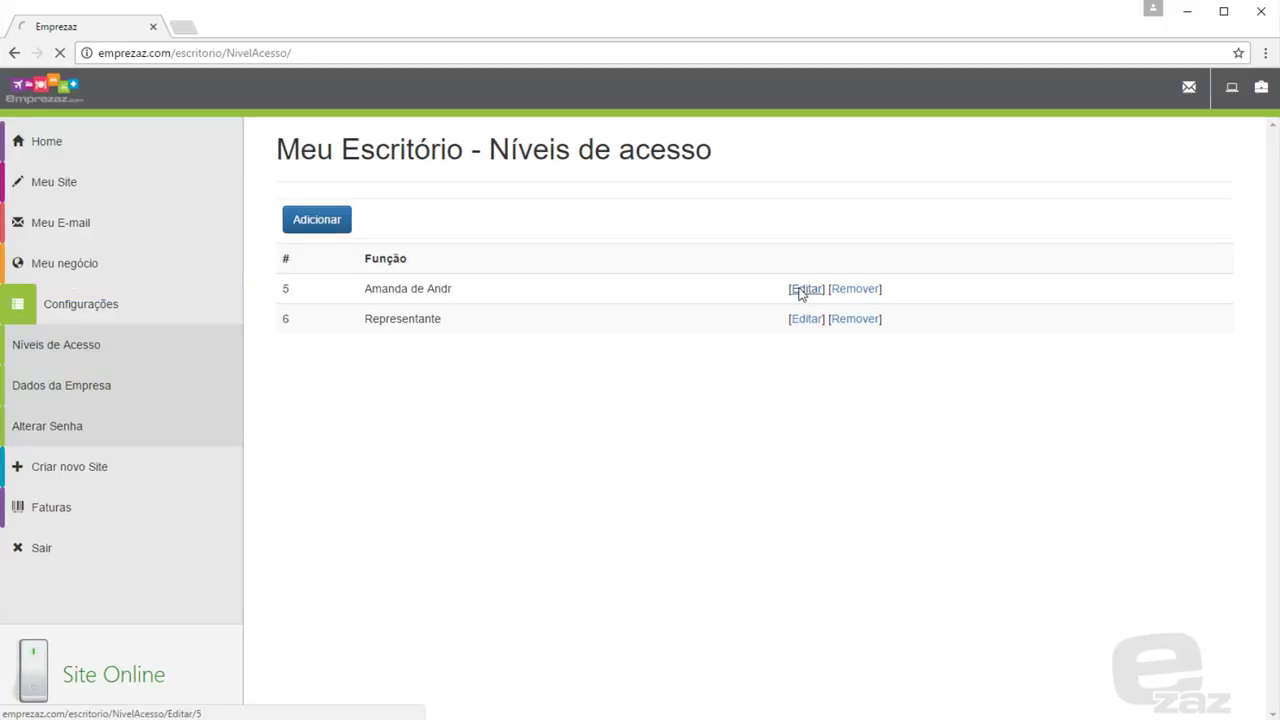
left_click(806, 288)
scroll(548, 370, "down", 2)
scroll(548, 372, "down", 4)
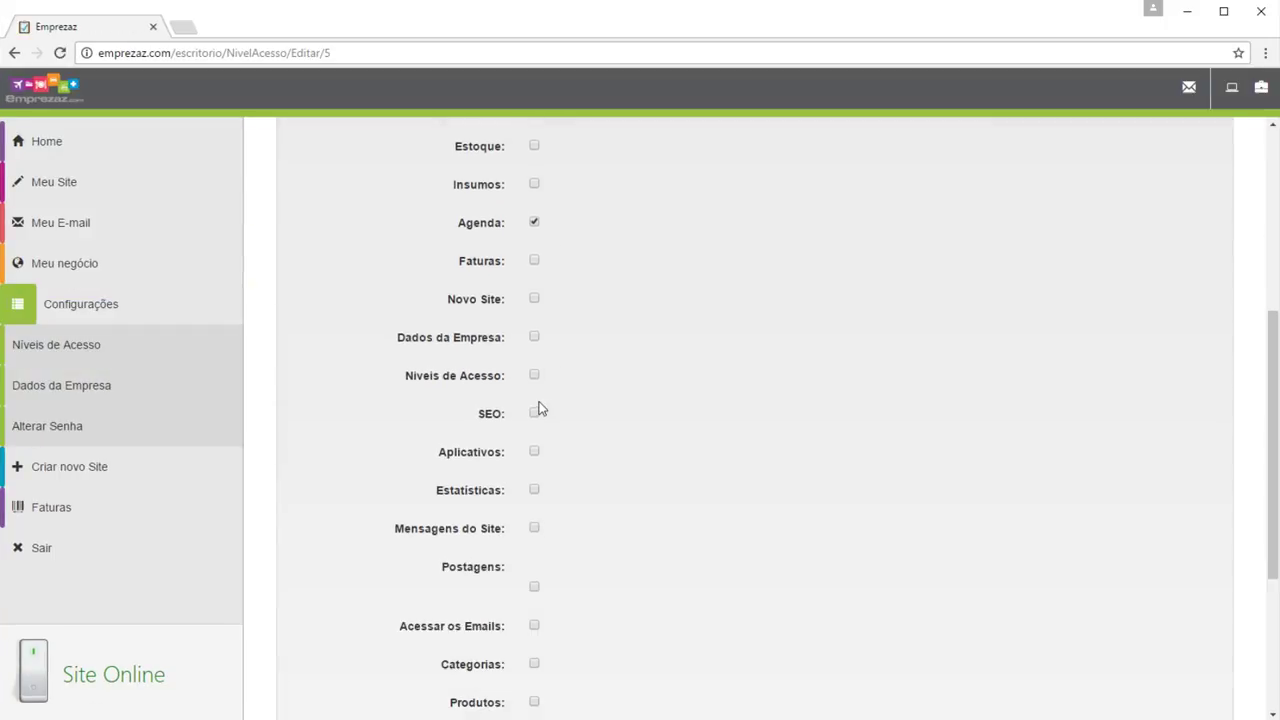
left_click(535, 425)
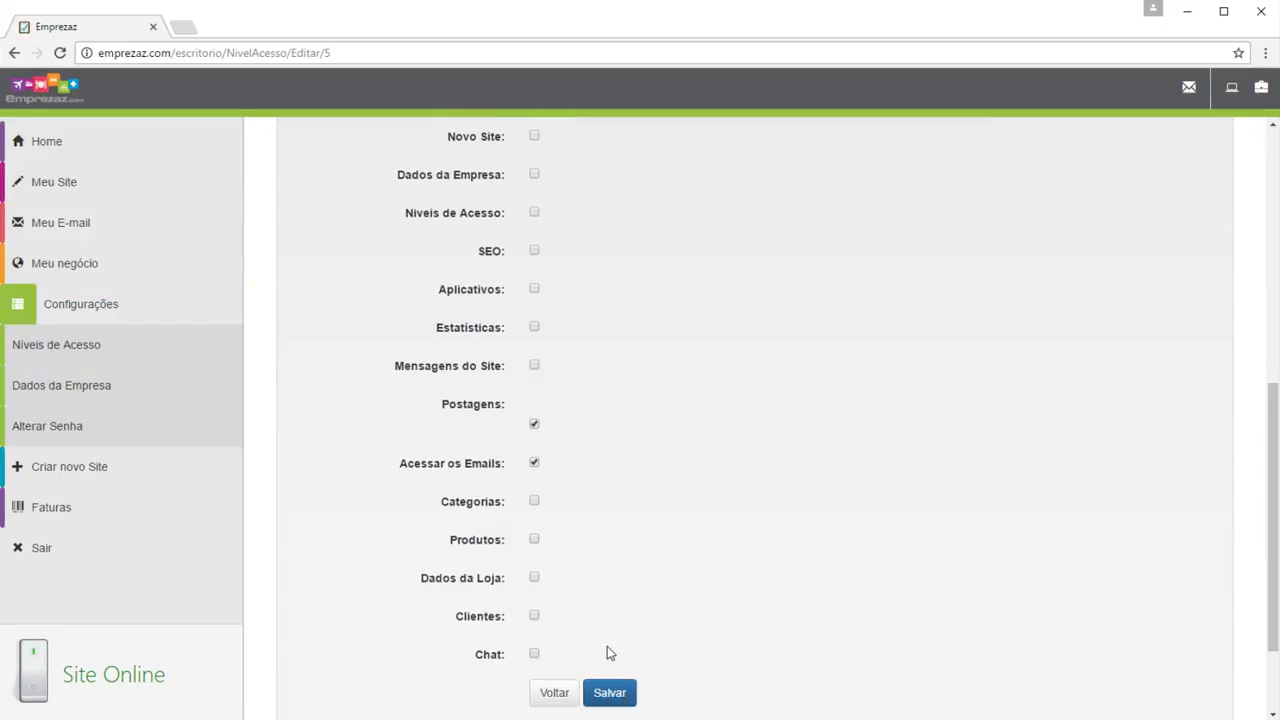
left_click(610, 697)
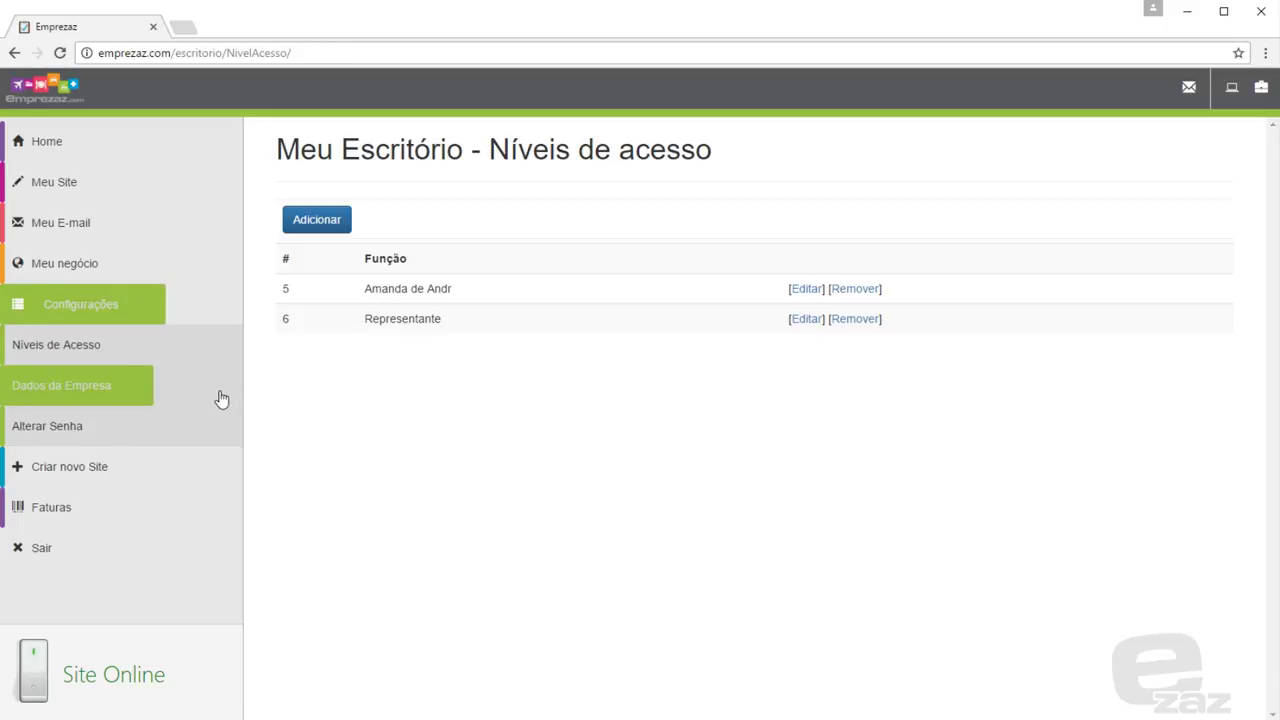
left_click(221, 397)
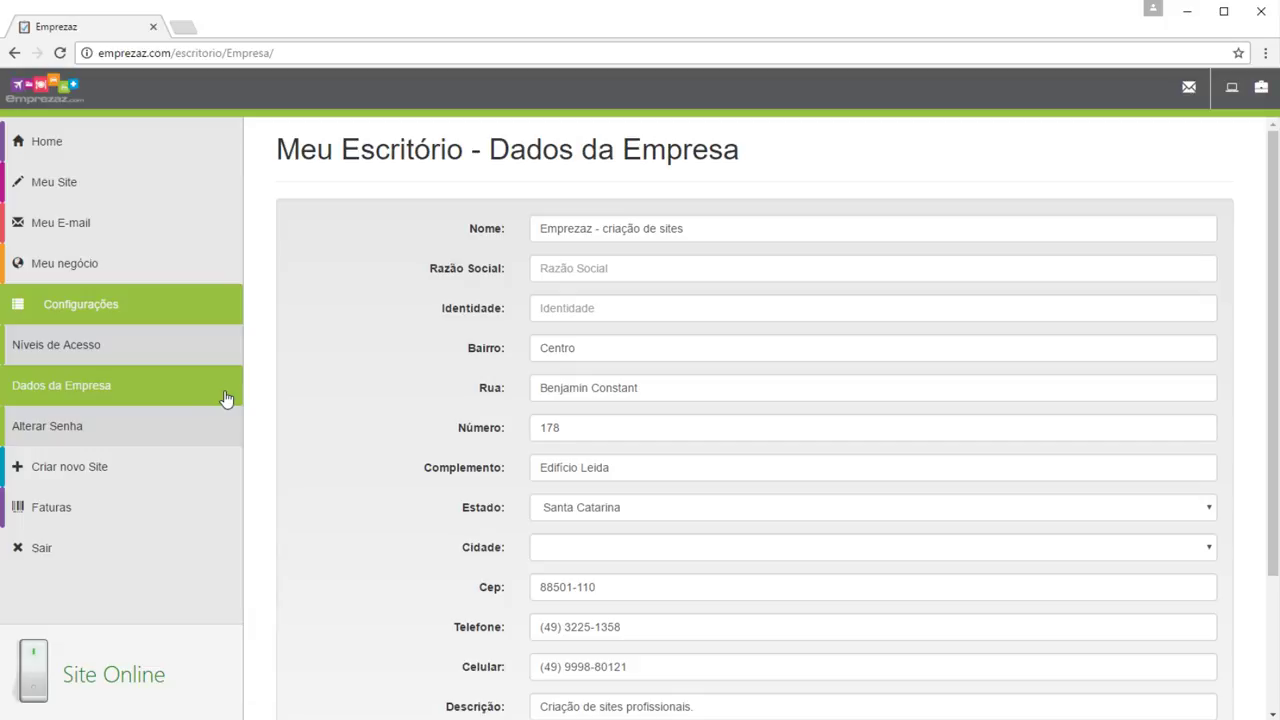
Scroll through the Dados da Empresa form, then open Alterar Senha
scroll(395, 393, "down", 3)
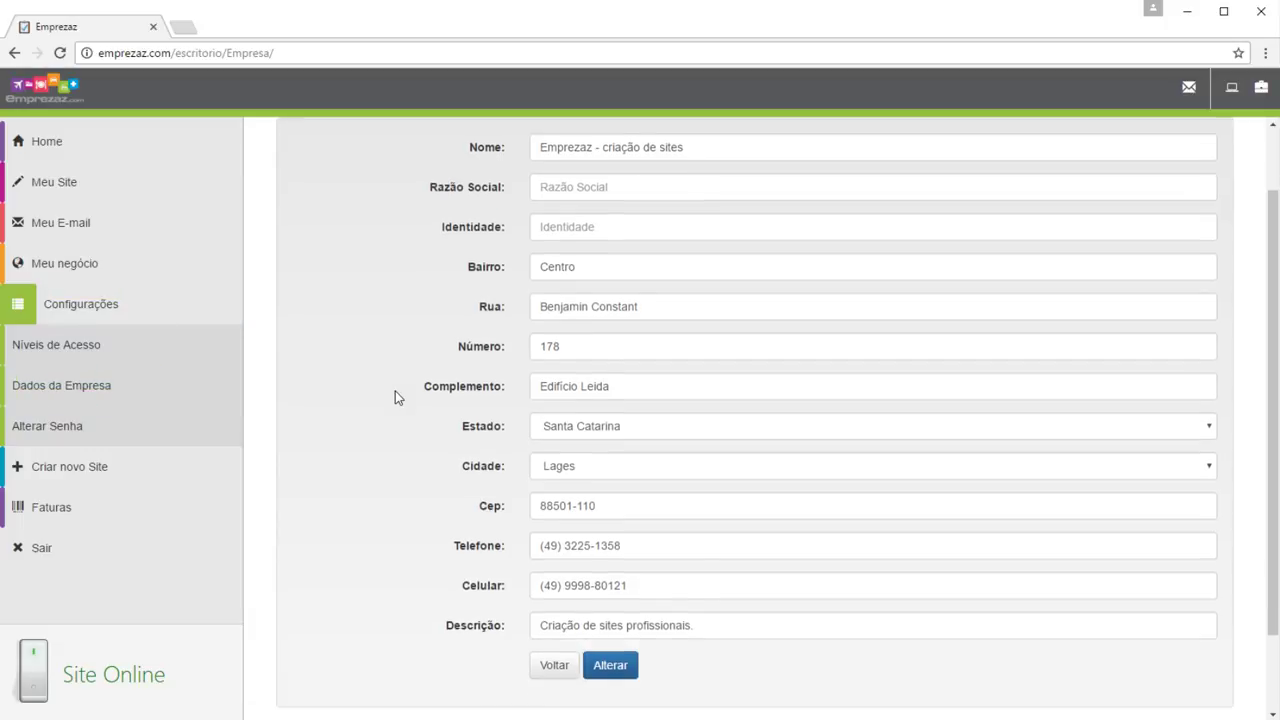
scroll(395, 391, "up", 3)
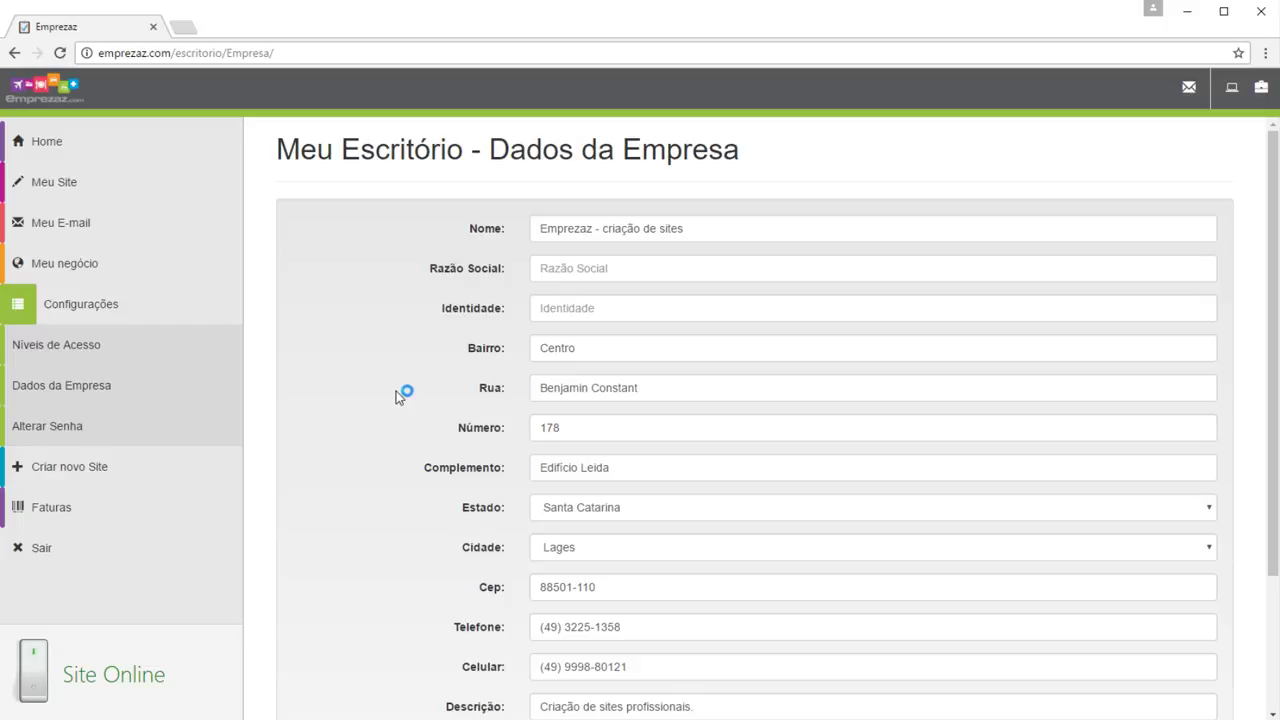
left_click(233, 436)
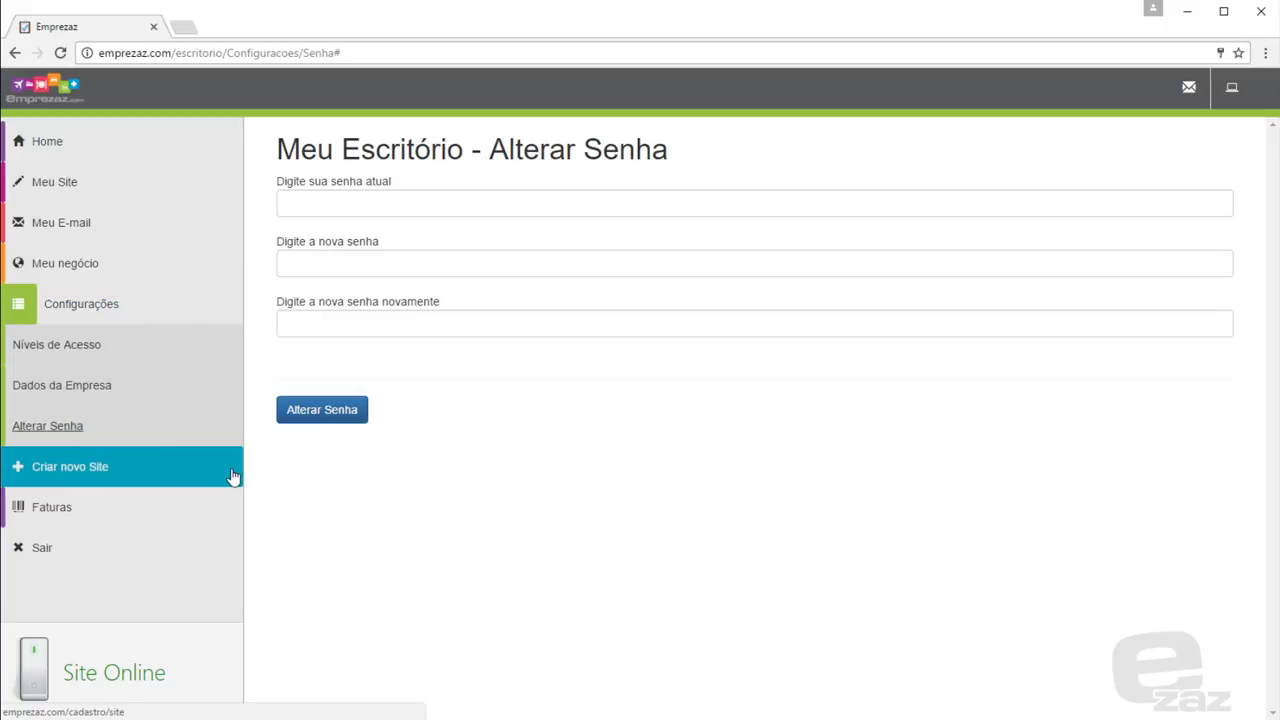
left_click(222, 476)
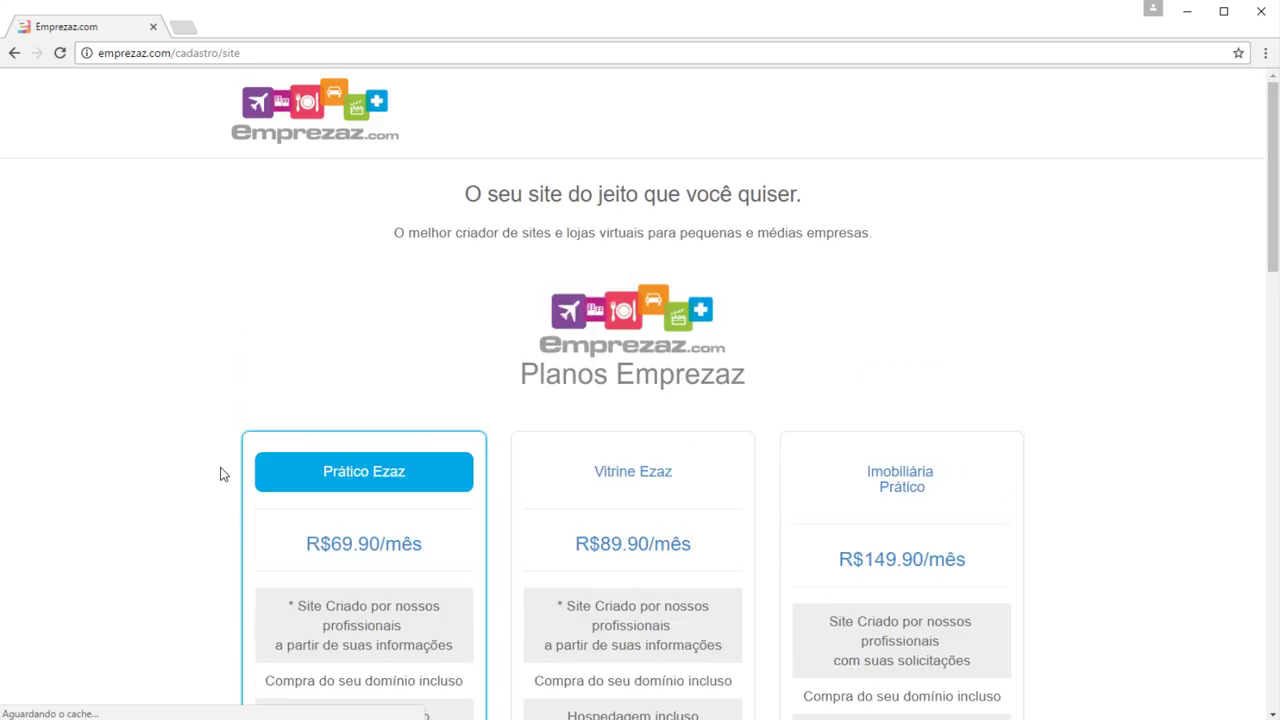
scroll(217, 470, "down", 3)
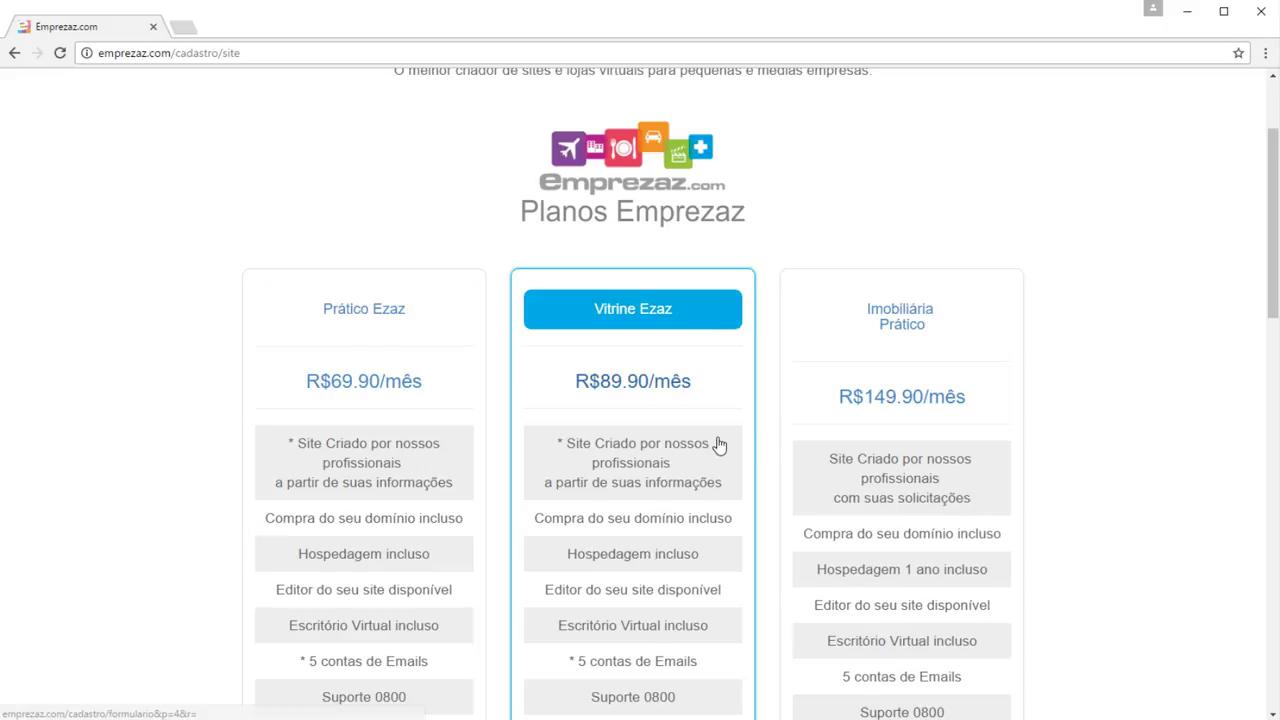
scroll(717, 445, "down", 3)
scroll(902, 428, "down", 3)
scroll(900, 428, "up", 5)
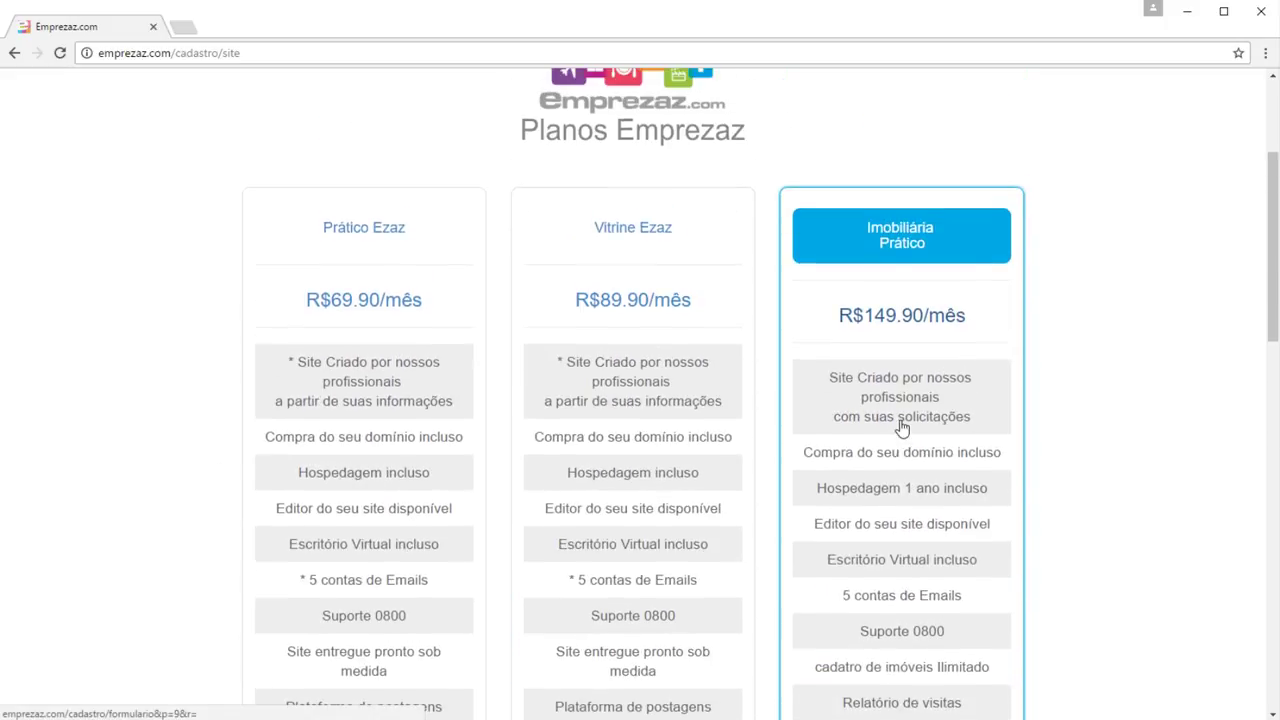
left_click(877, 491)
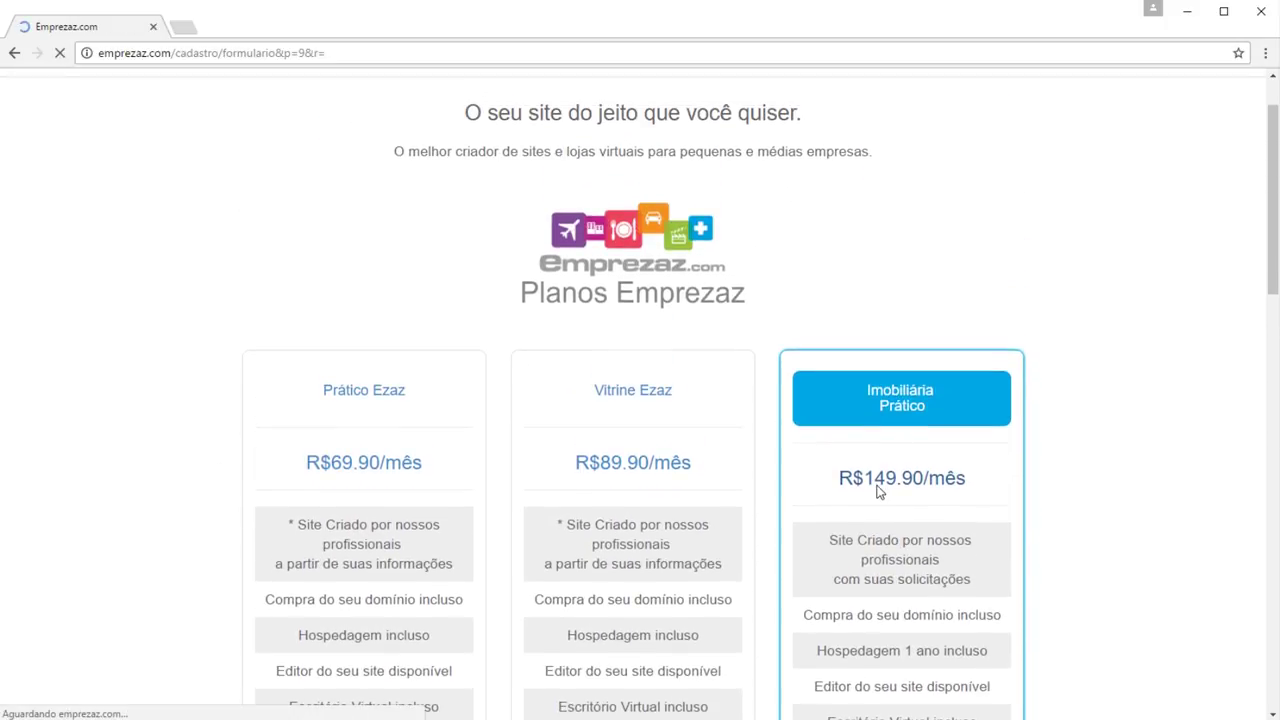
scroll(874, 491, "down", 1)
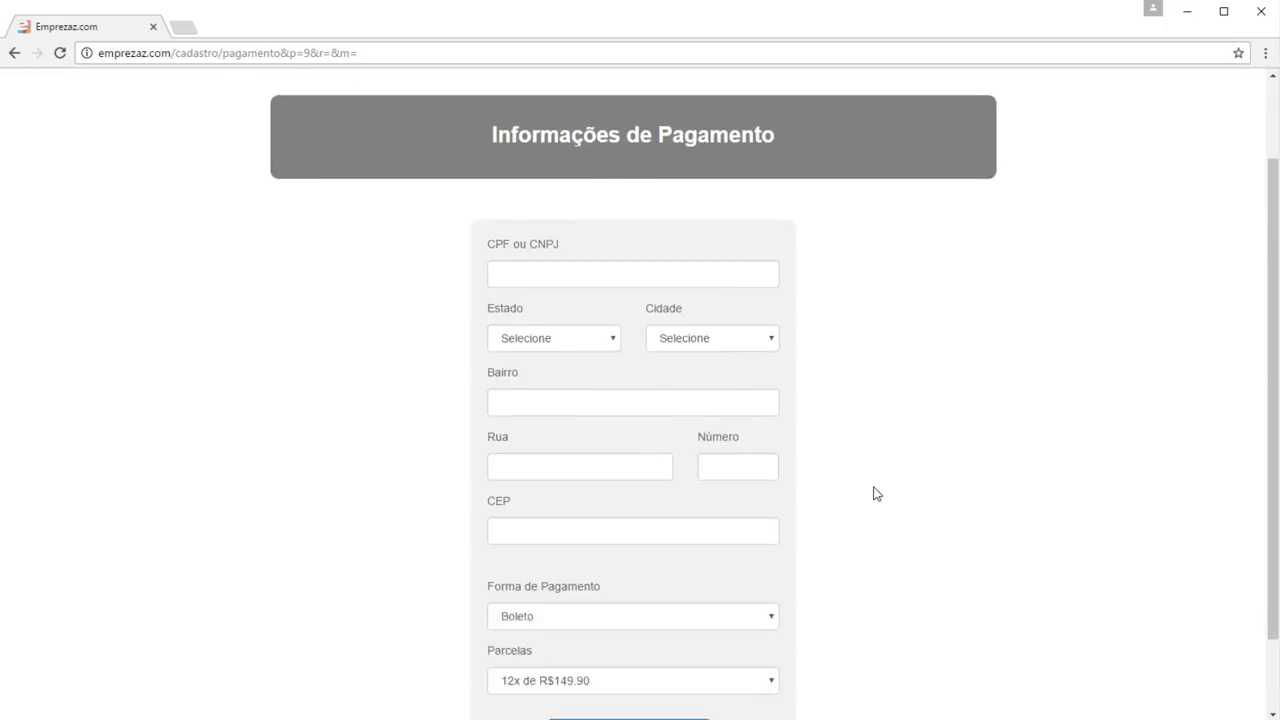
scroll(874, 491, "up", 1)
left_click(14, 52)
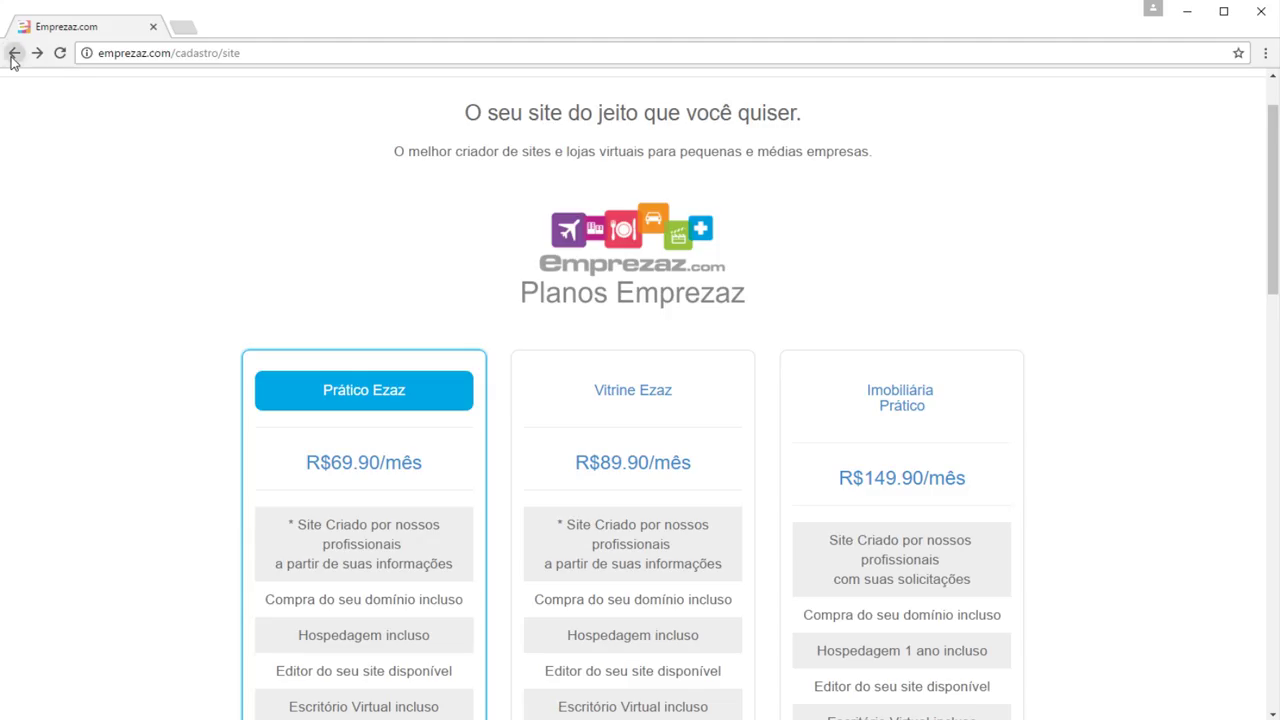
left_click(14, 52)
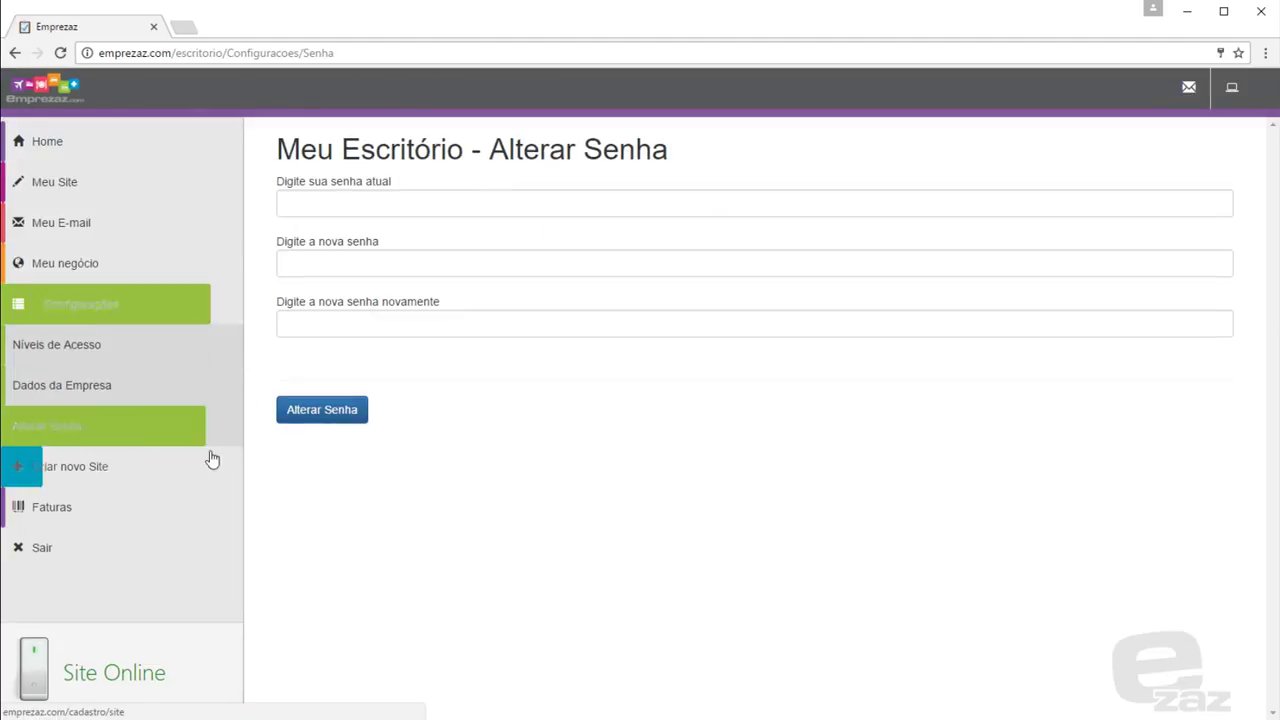
In Faturas > Contratos, view the website service contract 217.pdf
left_click(197, 513)
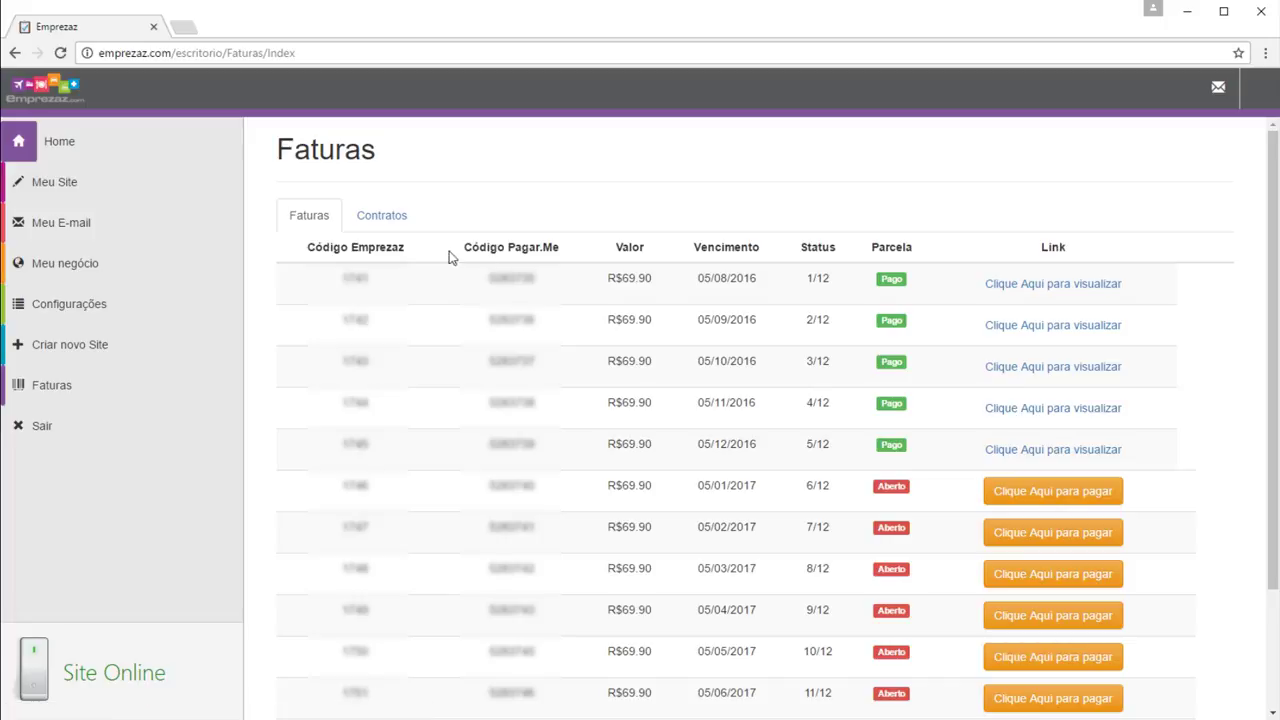
left_click(385, 222)
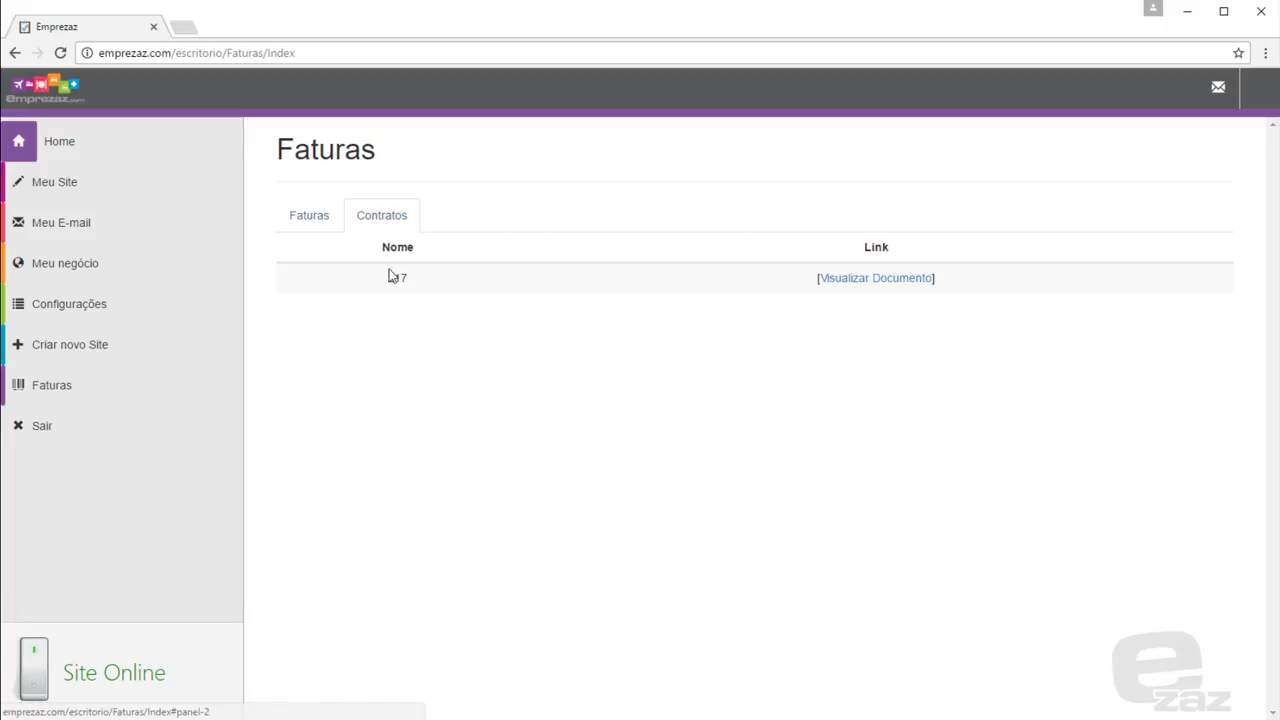
left_click(874, 284)
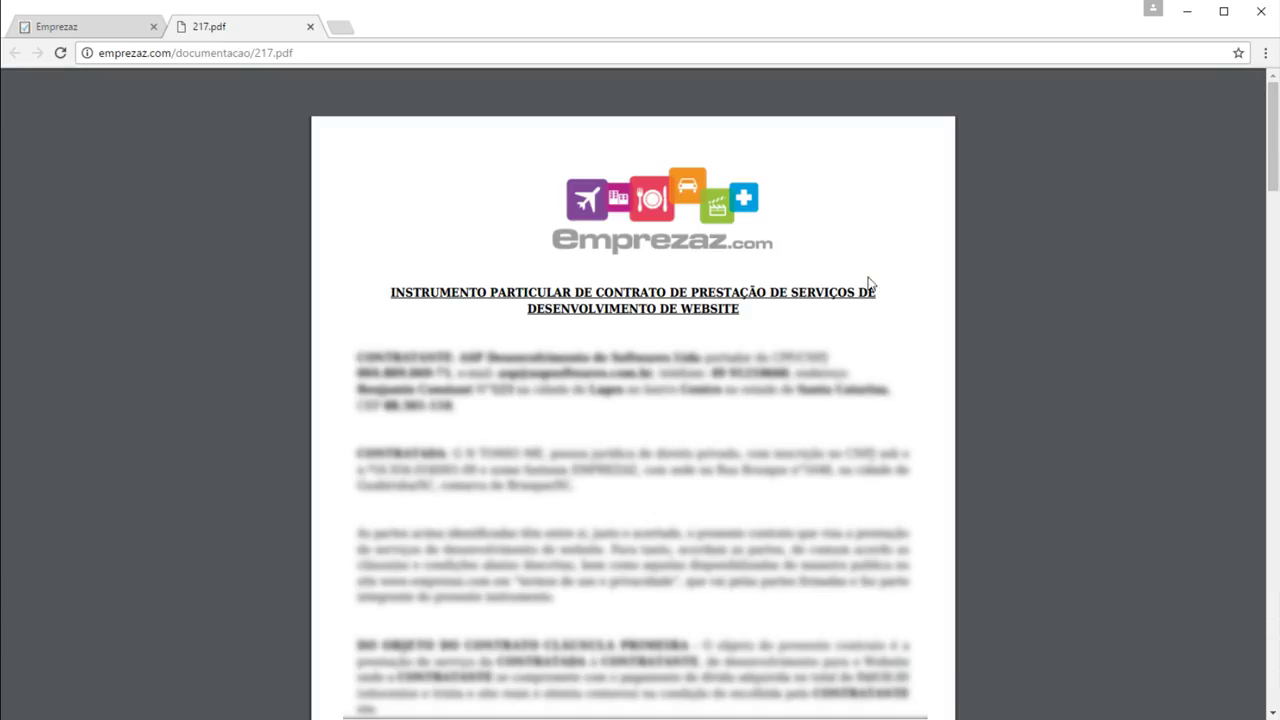